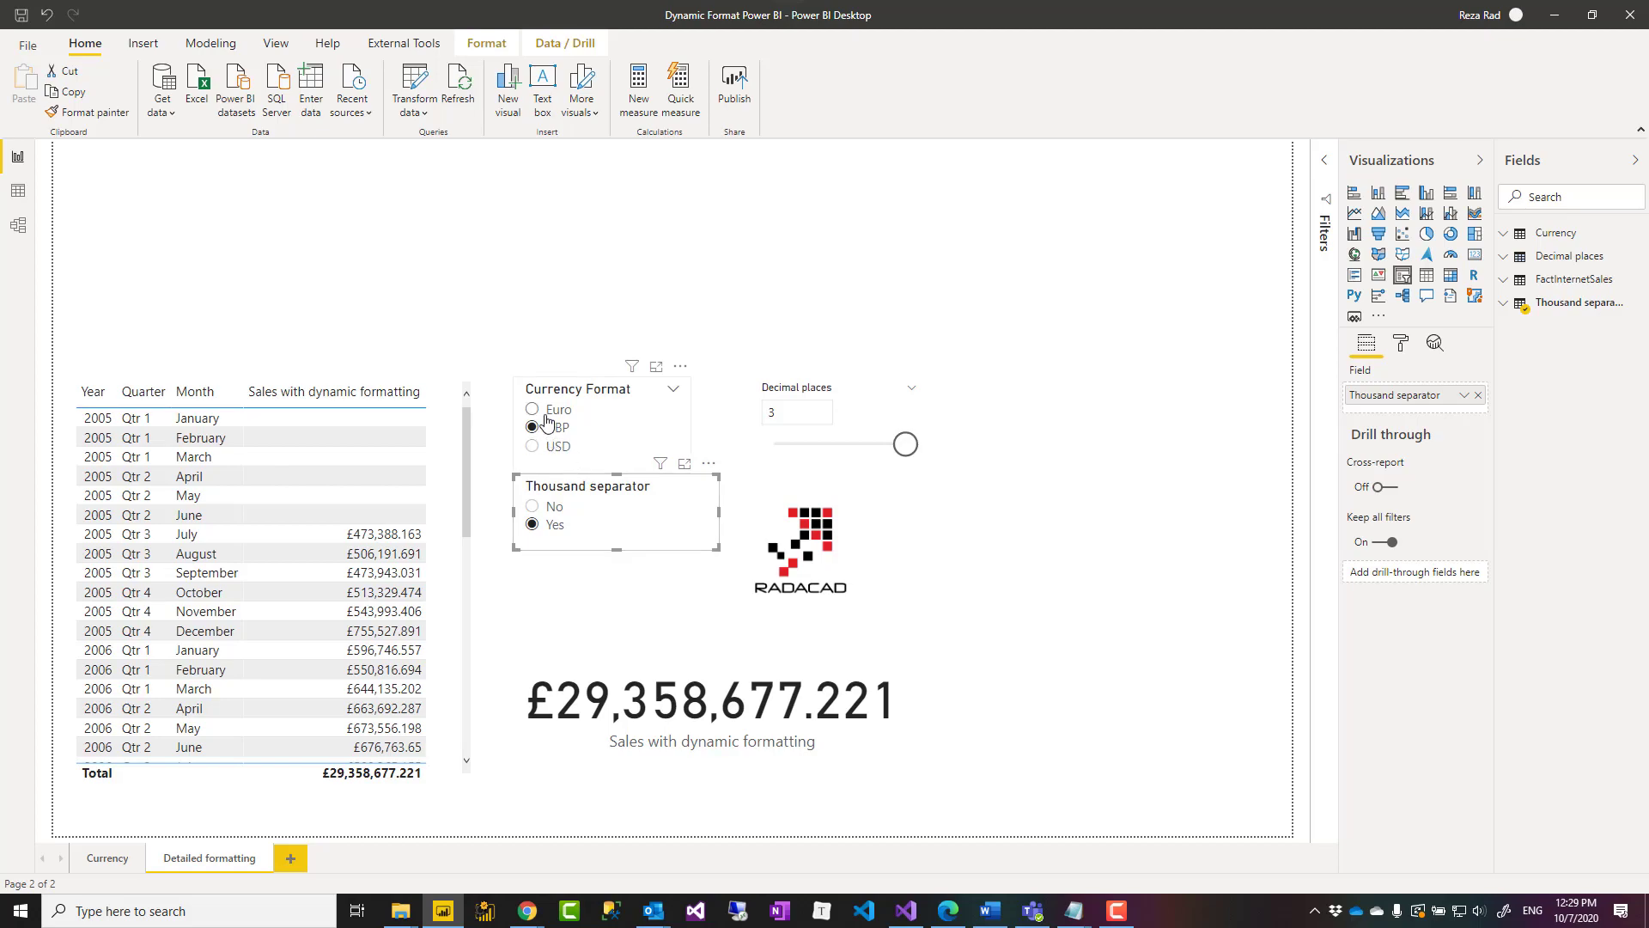
Try the formatting slicers with USD, GBP and no thousand separator, ending on GBP, 2 decimal places and thousand separator Yes.
click(533, 446)
click(534, 428)
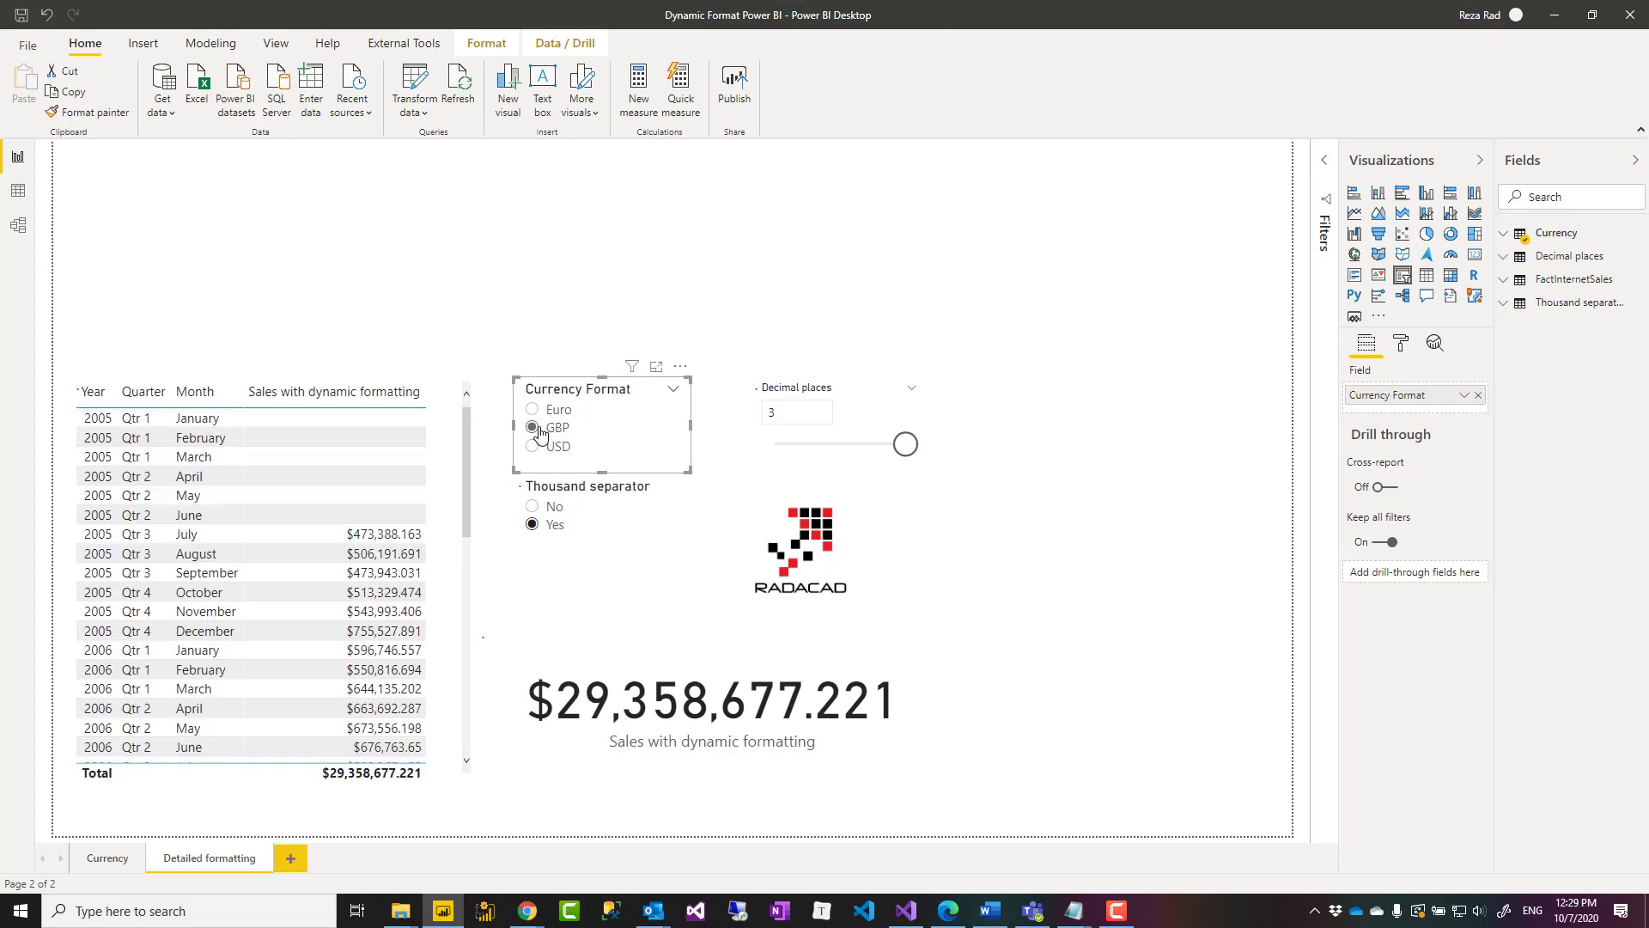
click(532, 506)
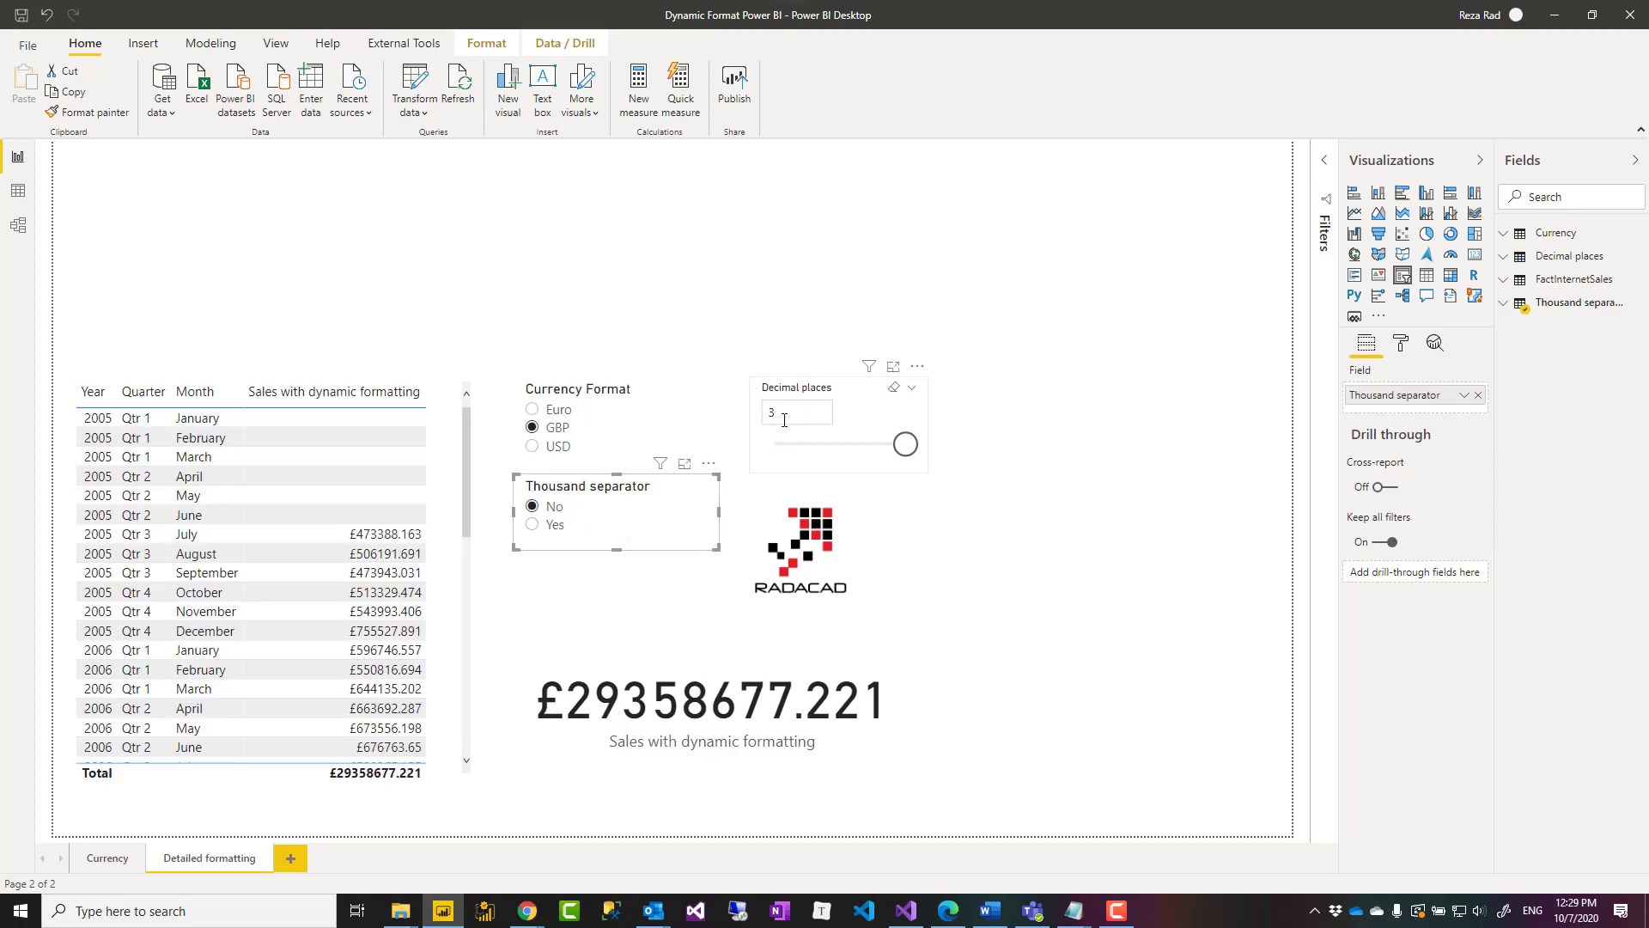
drag(906, 444, 863, 444)
click(550, 524)
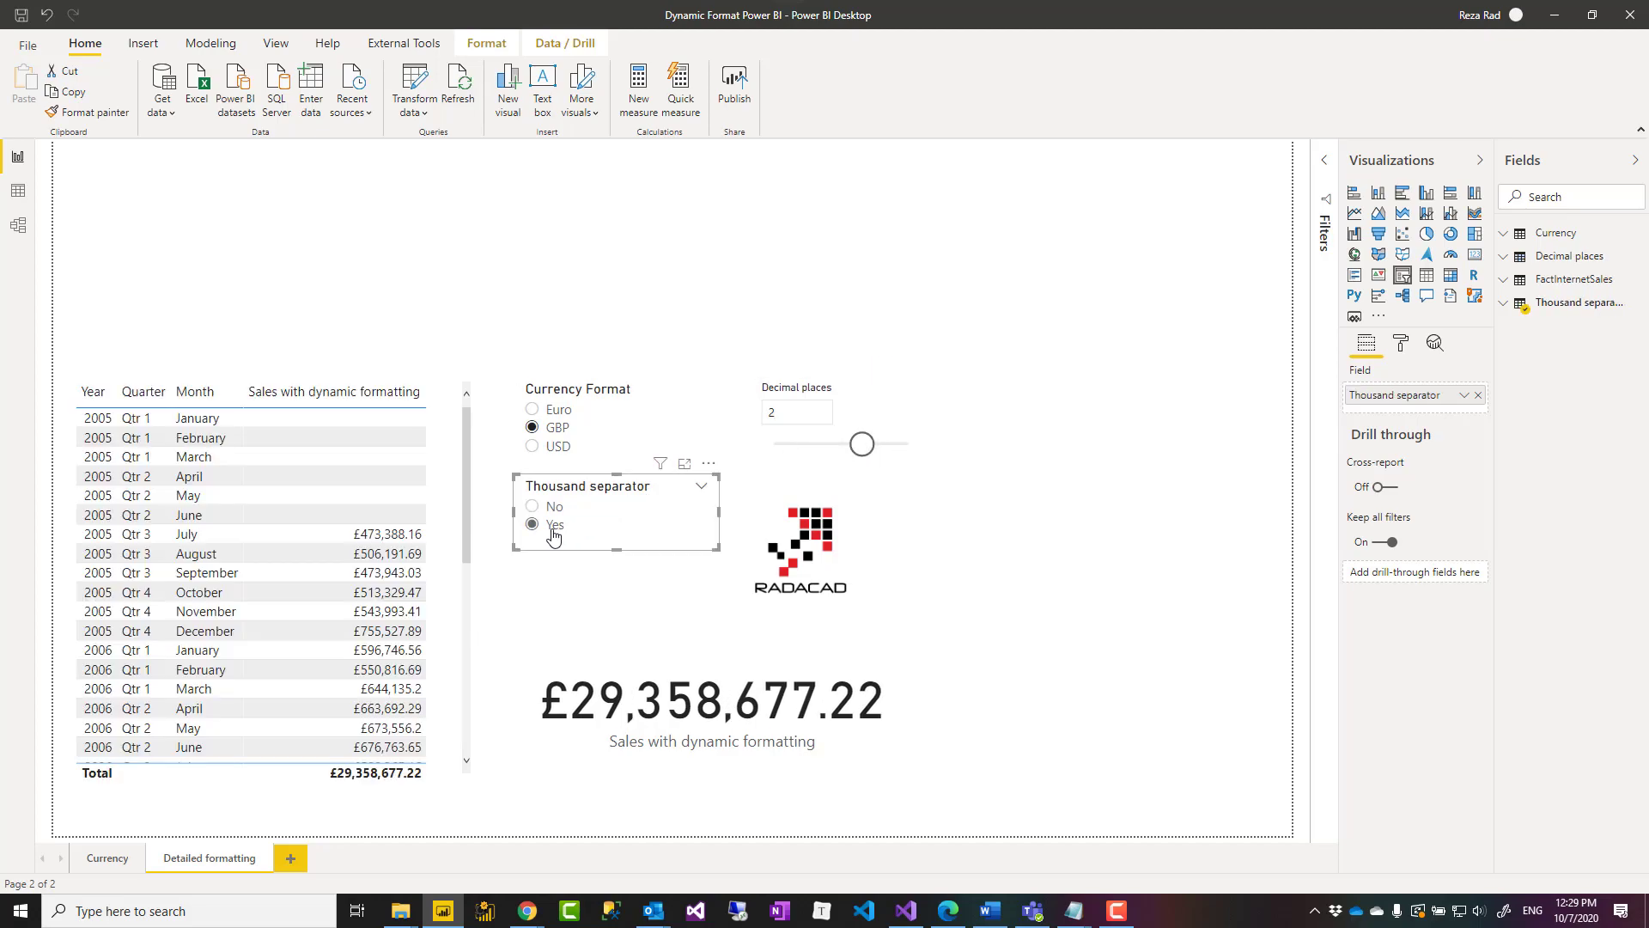
On the Currency page, select the SalesAmount column of FactInternetSales and examine its formatting options.
click(107, 858)
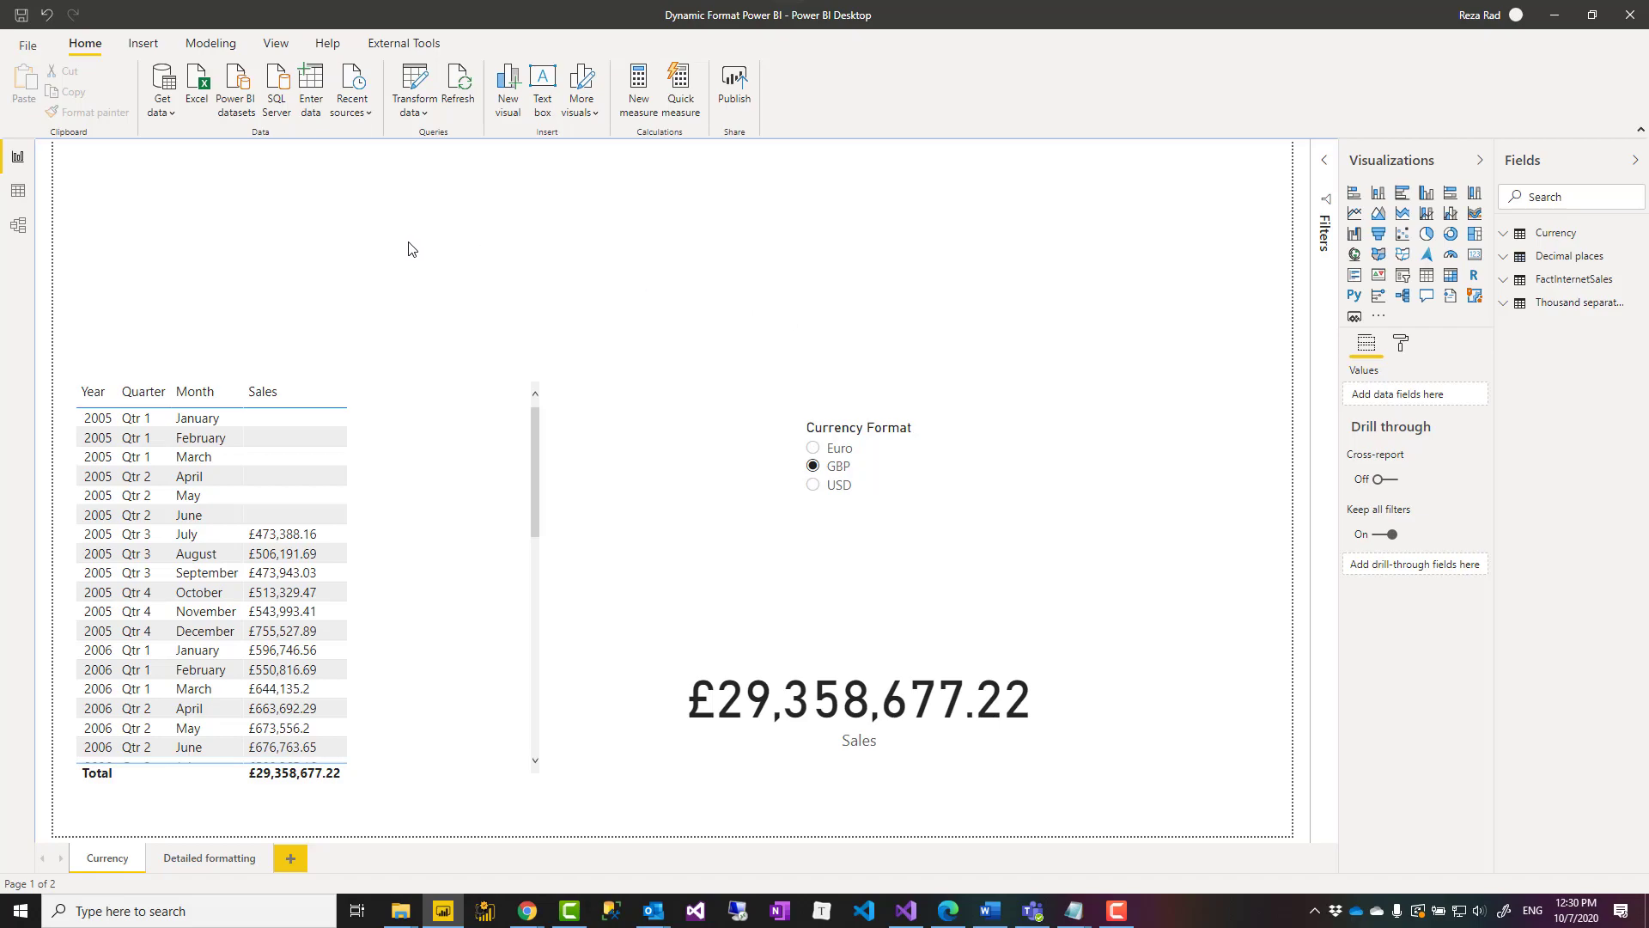
click(1509, 287)
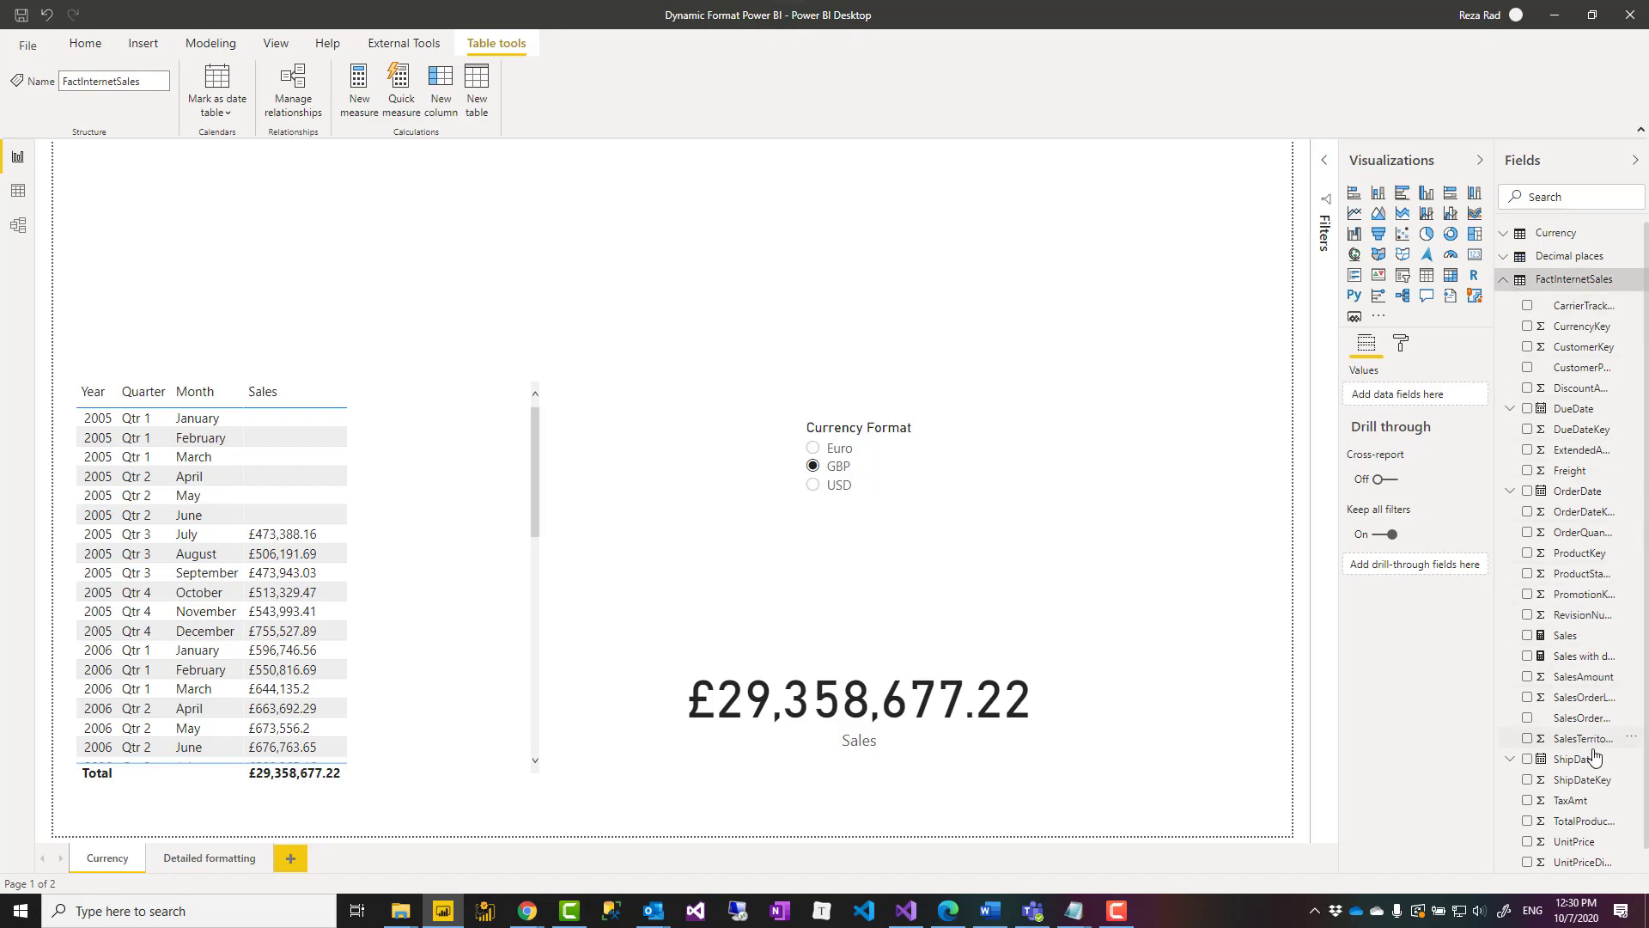
scroll(1581, 722, down, 1)
click(1585, 655)
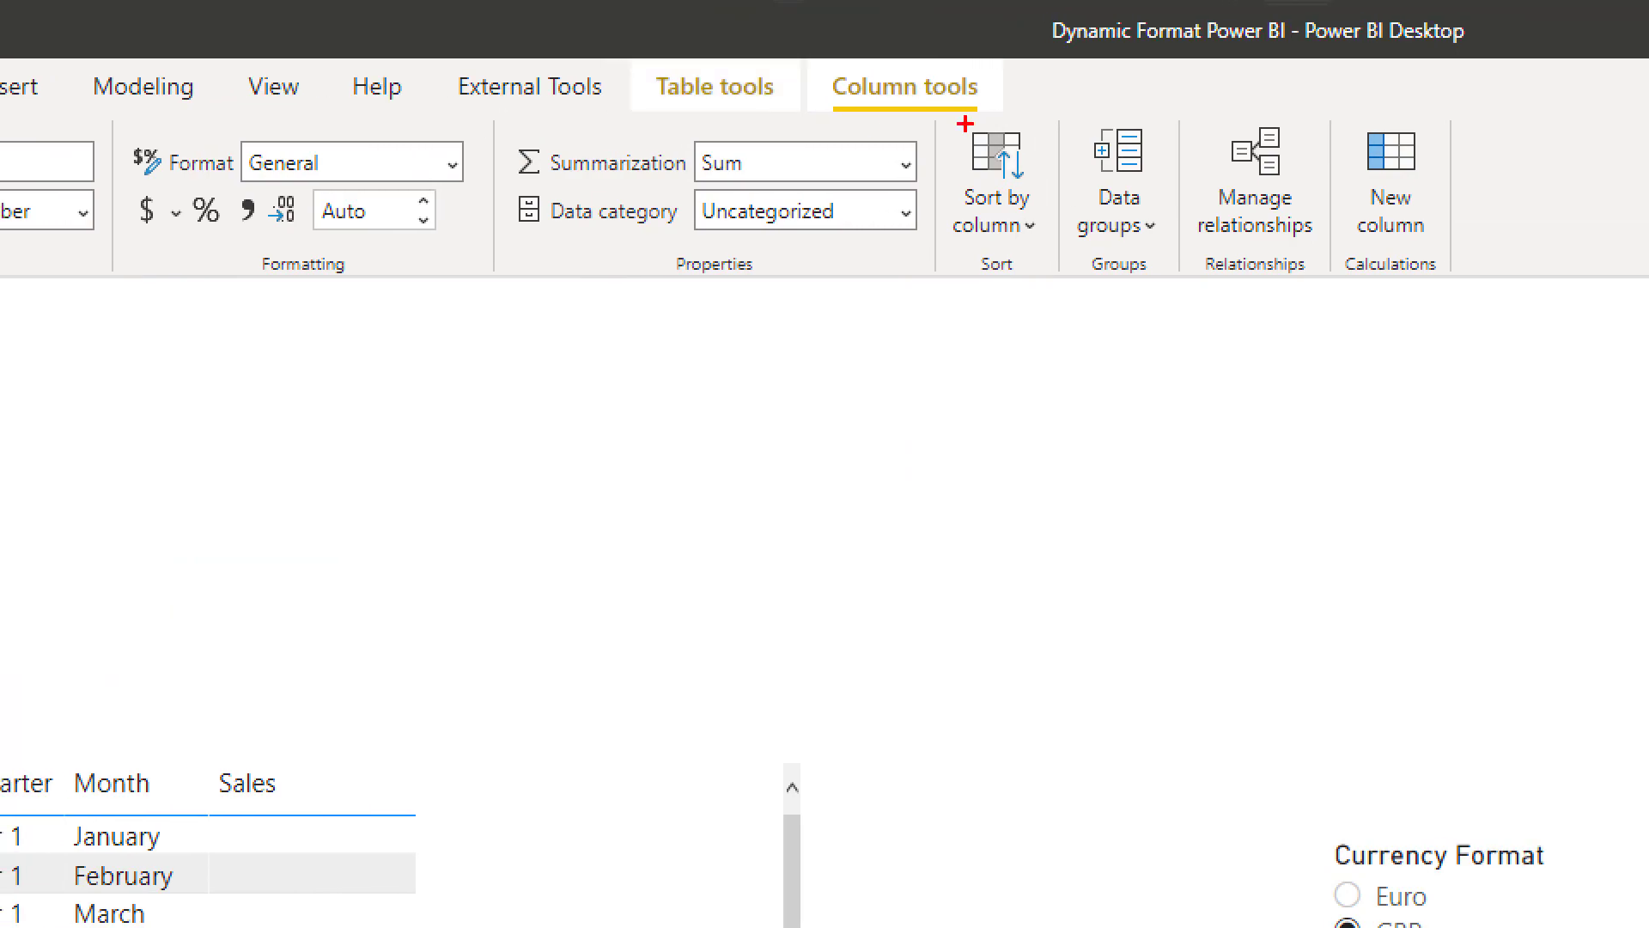
mouse_move(813, 64)
mouse_down()
mouse_move(985, 107)
mouse_move(1175, 108)
mouse_up()
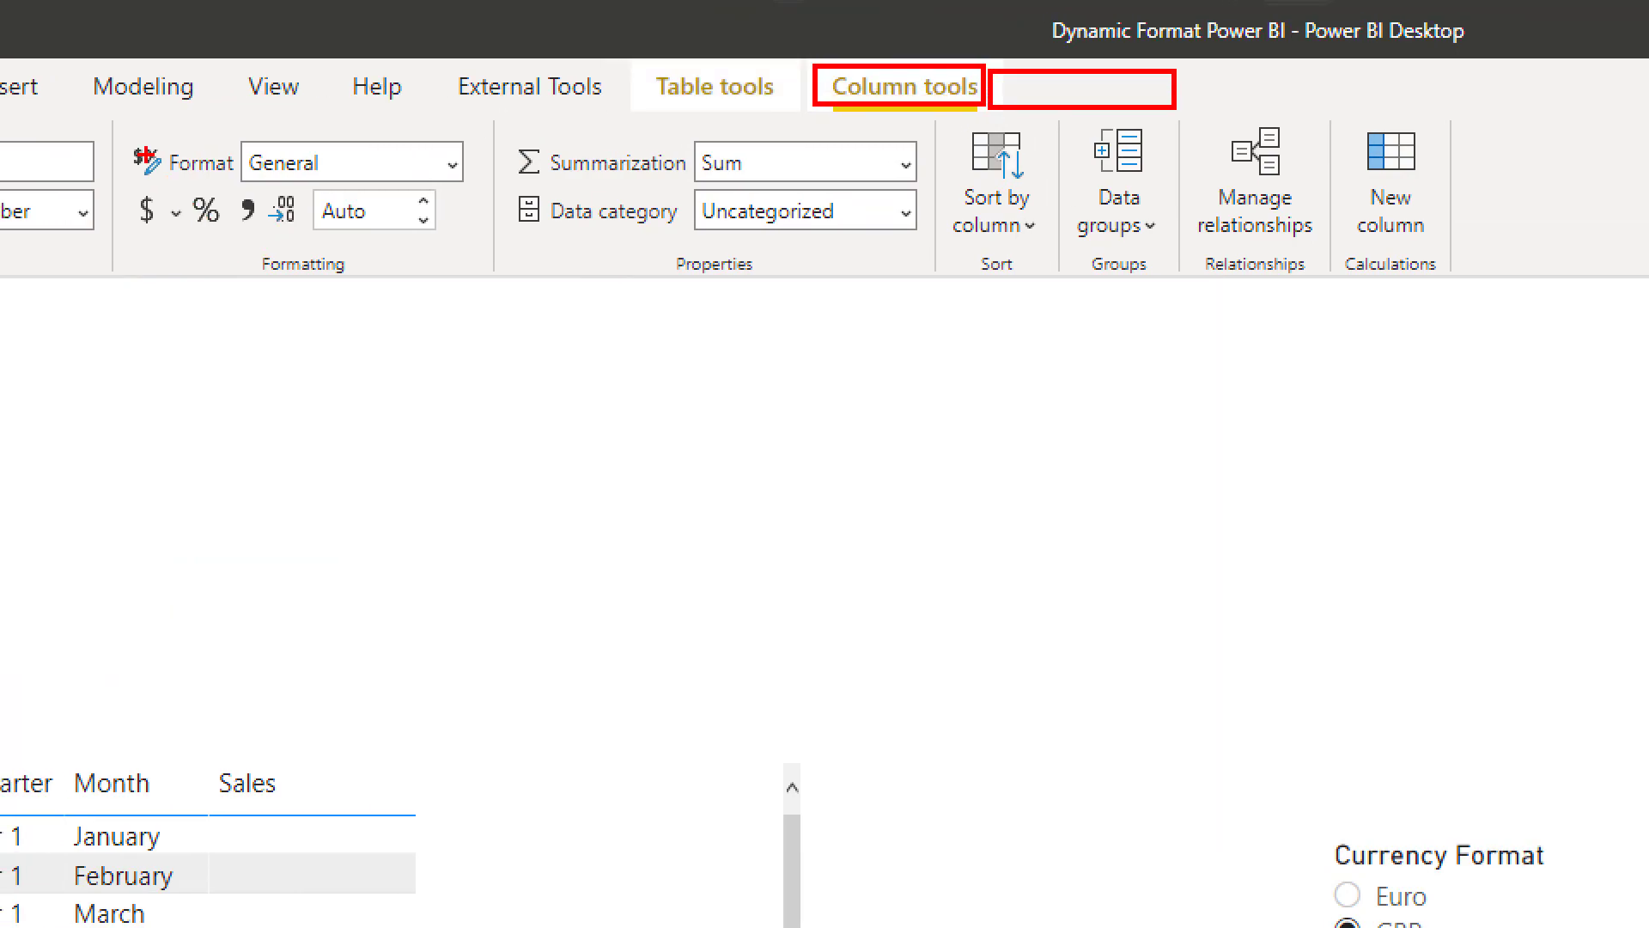
drag(125, 128, 494, 283)
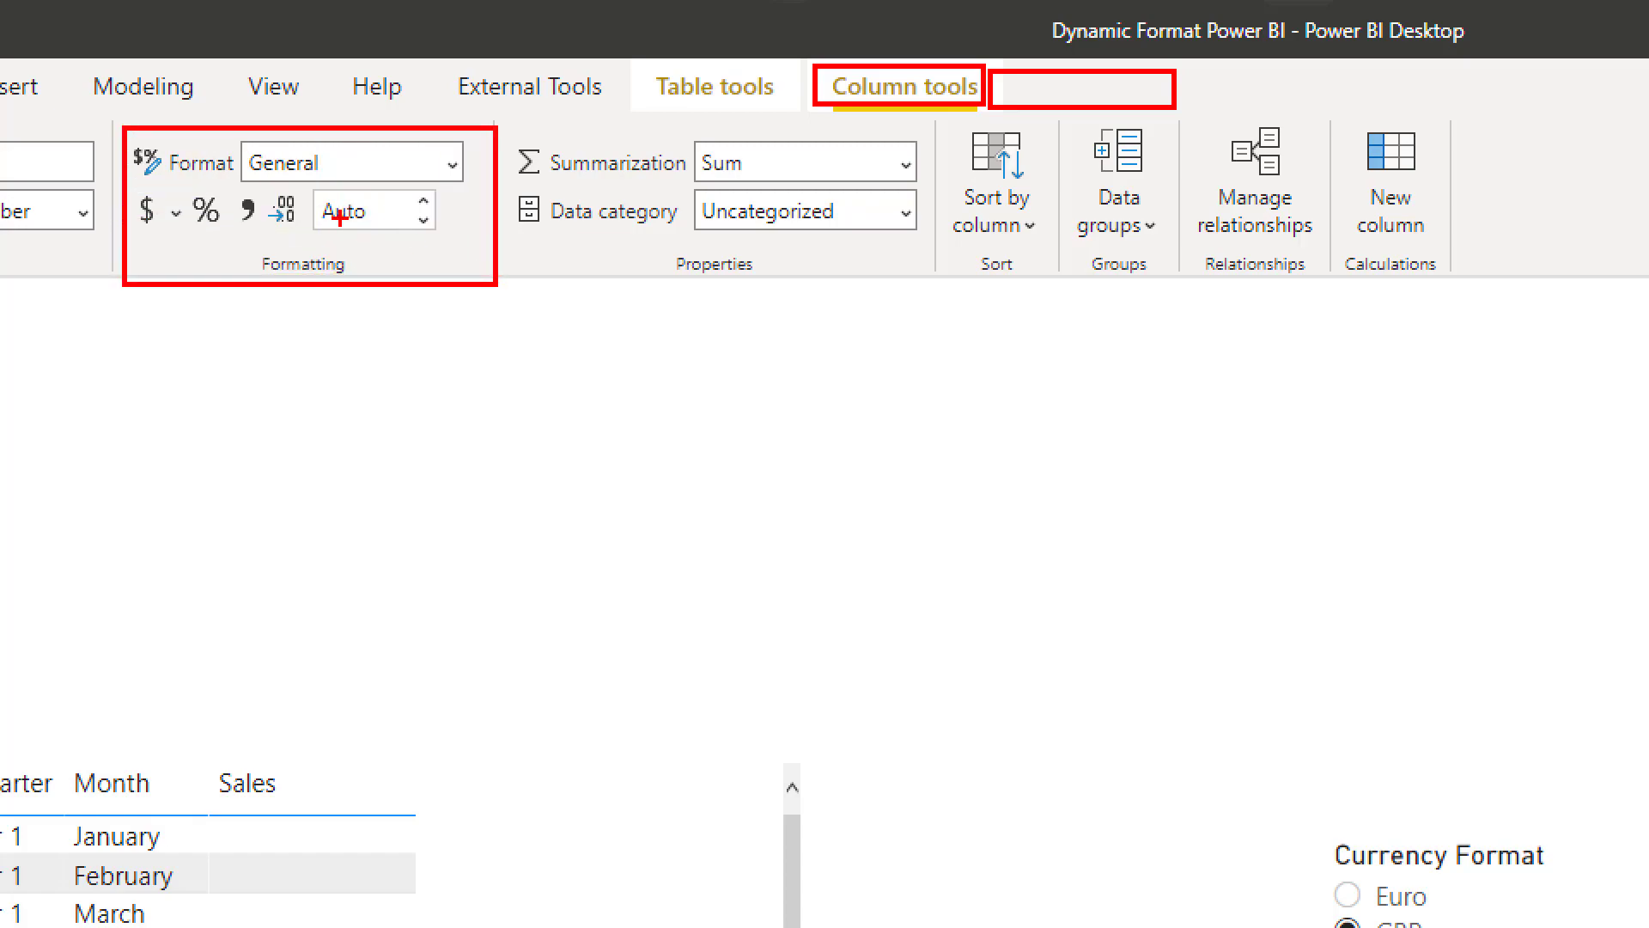
key(Escape)
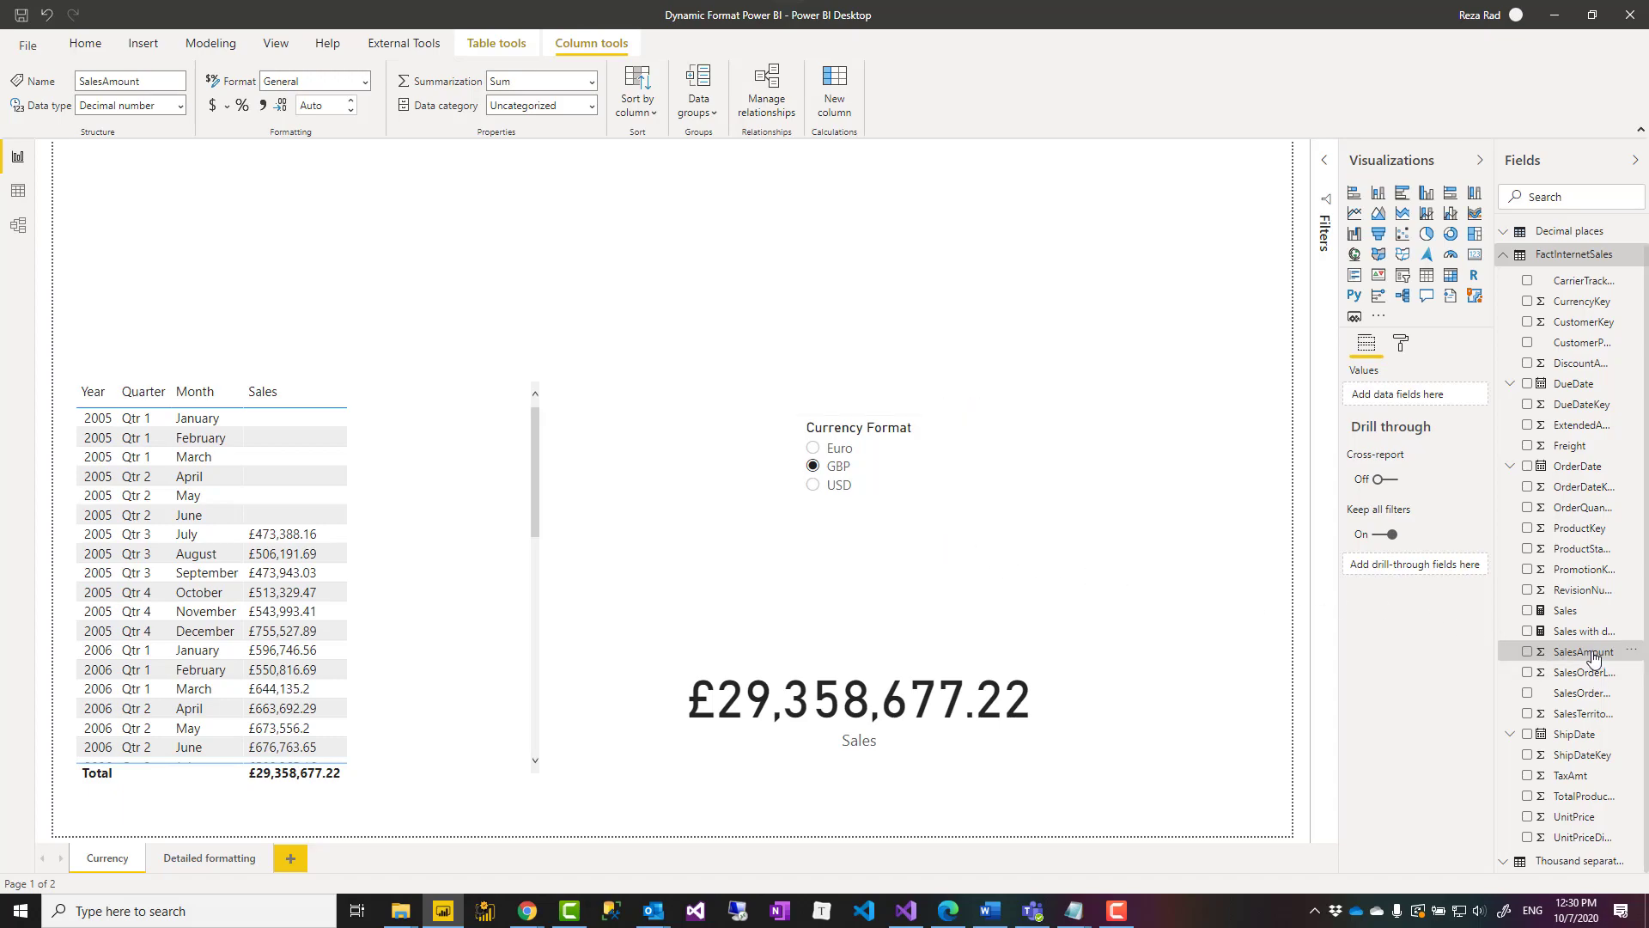
Reduce the height of the Currency Format slicer on the Currency page.
click(899, 429)
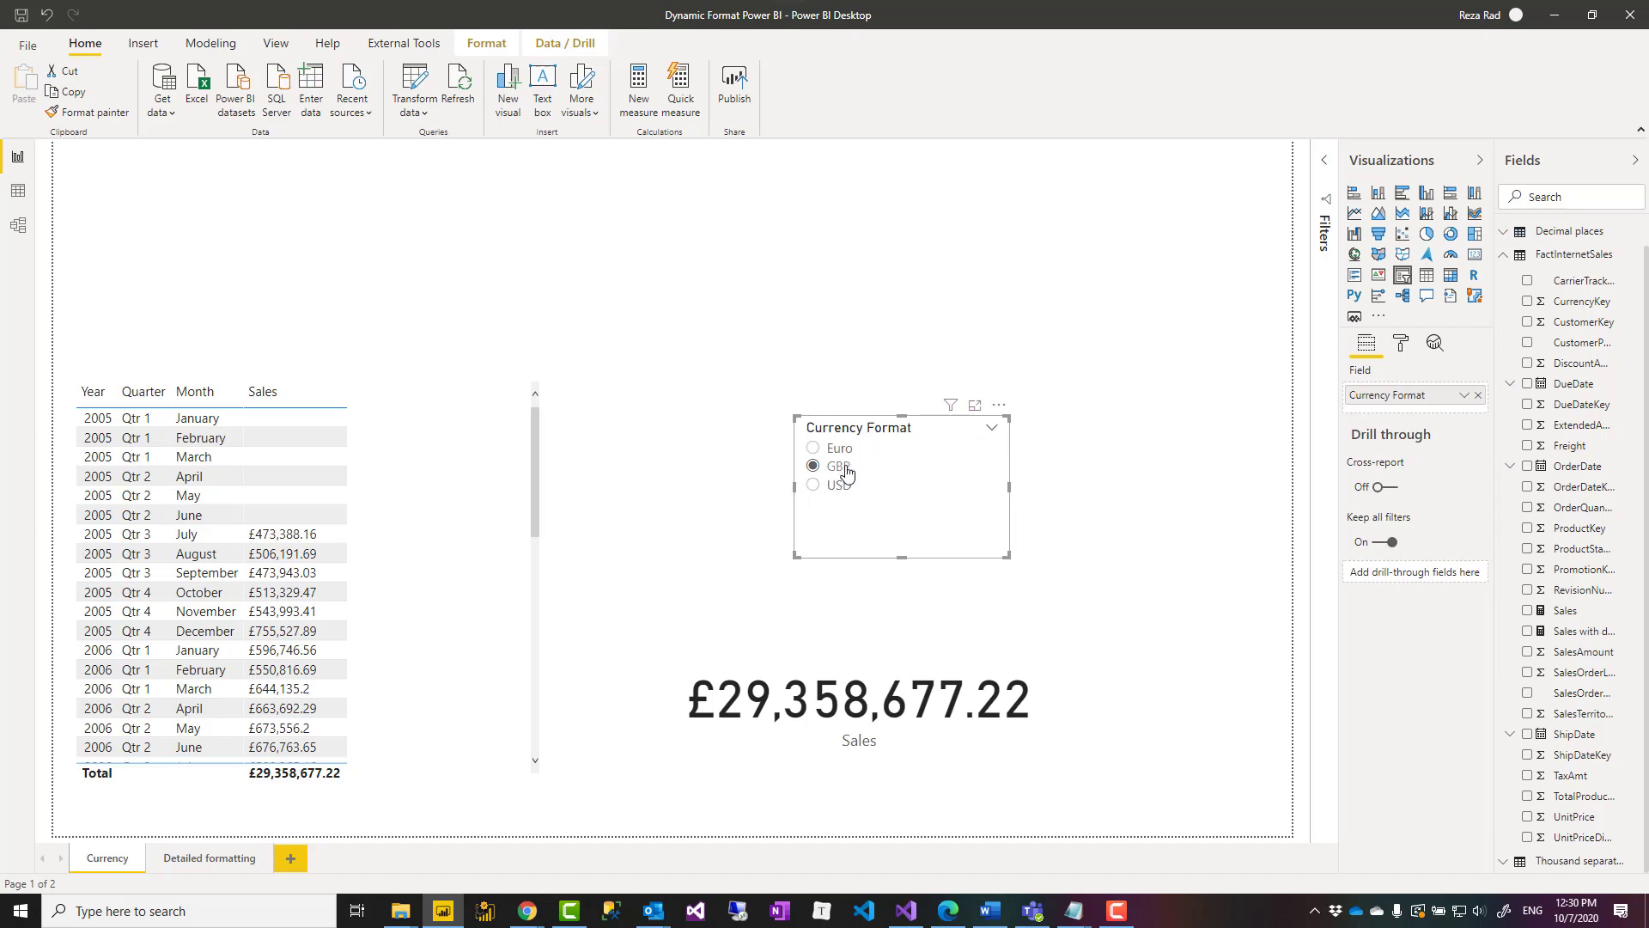
drag(1008, 552, 1005, 518)
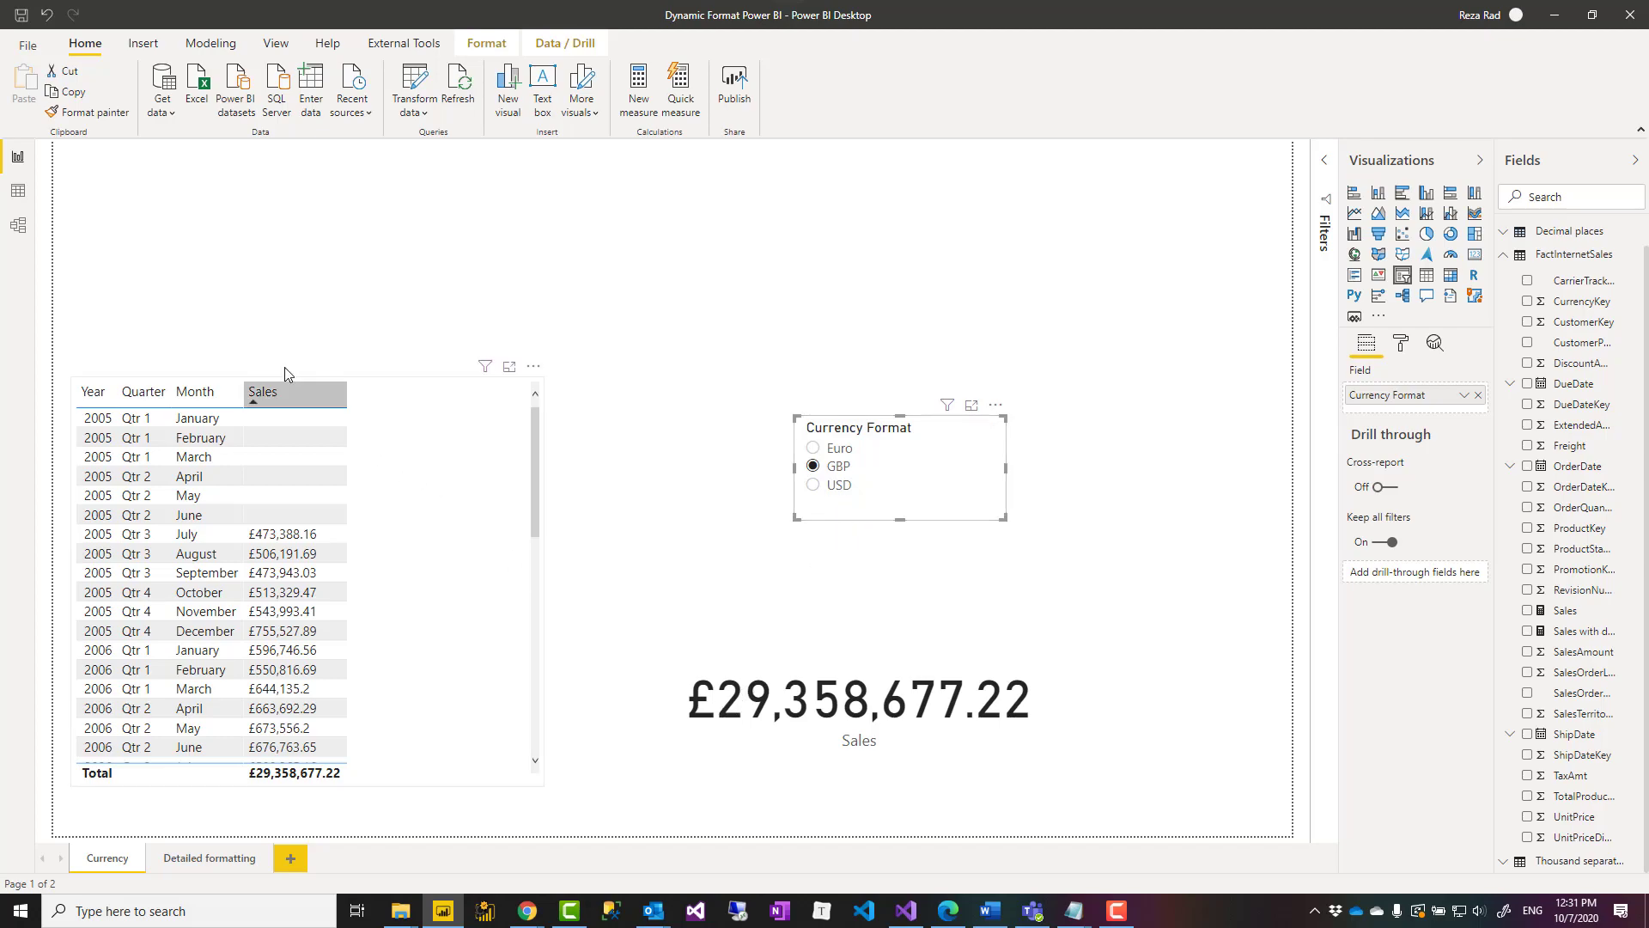
Switch the Currency Format slicer between Euro, USD and GBP to compare the sales formatting, ending on GBP.
click(814, 449)
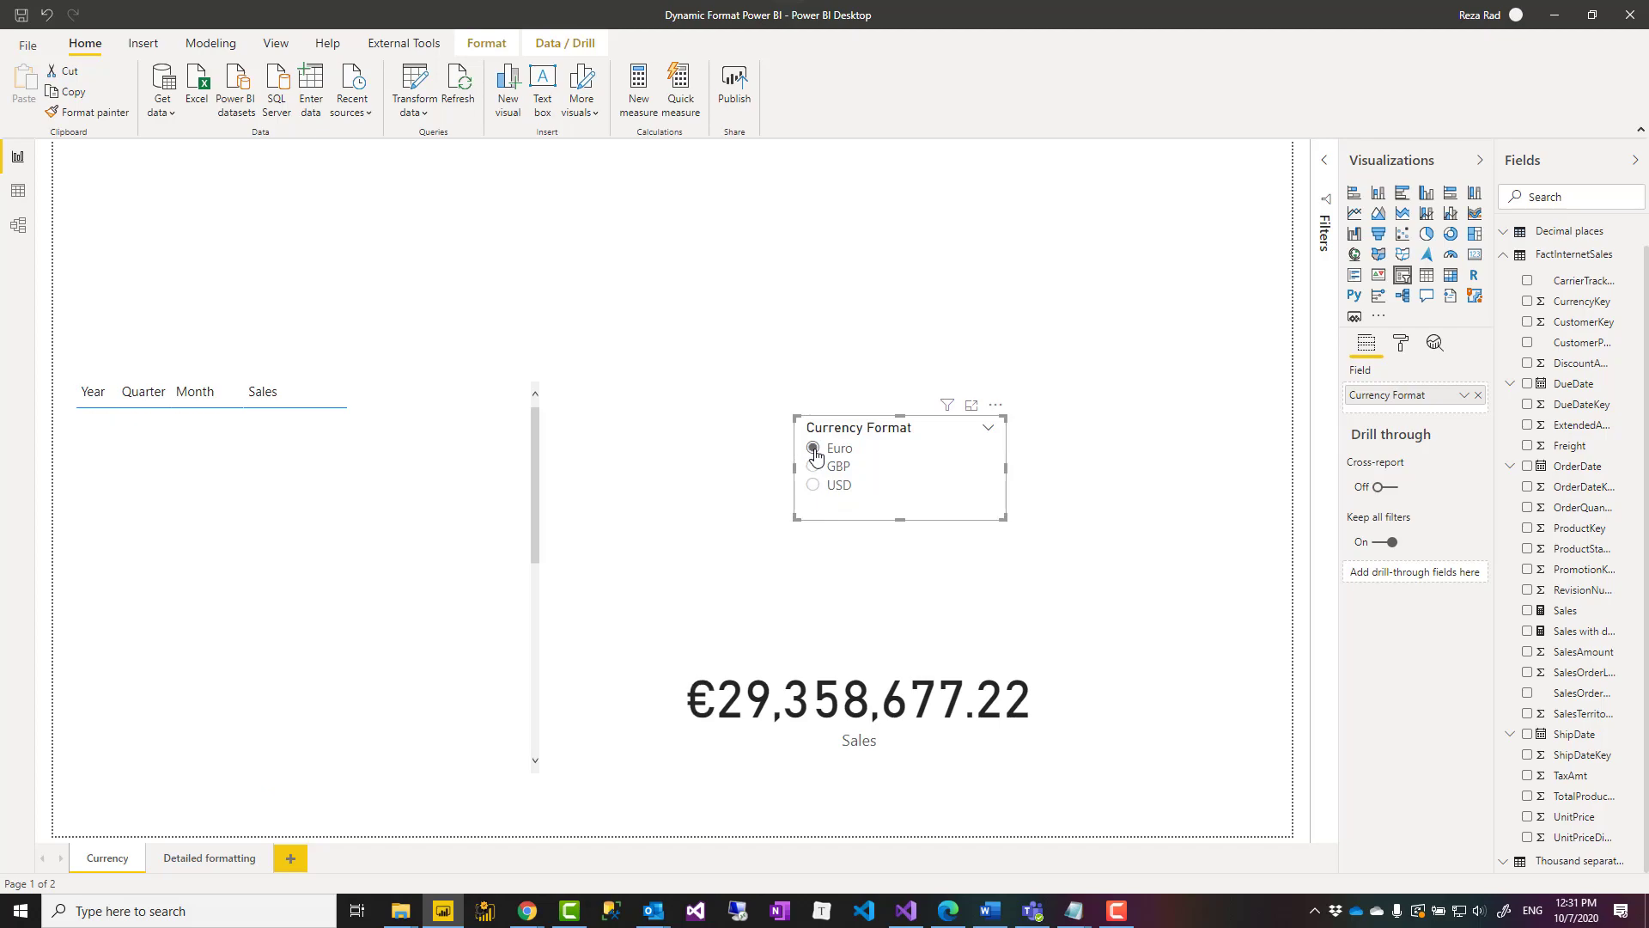
click(813, 486)
click(814, 468)
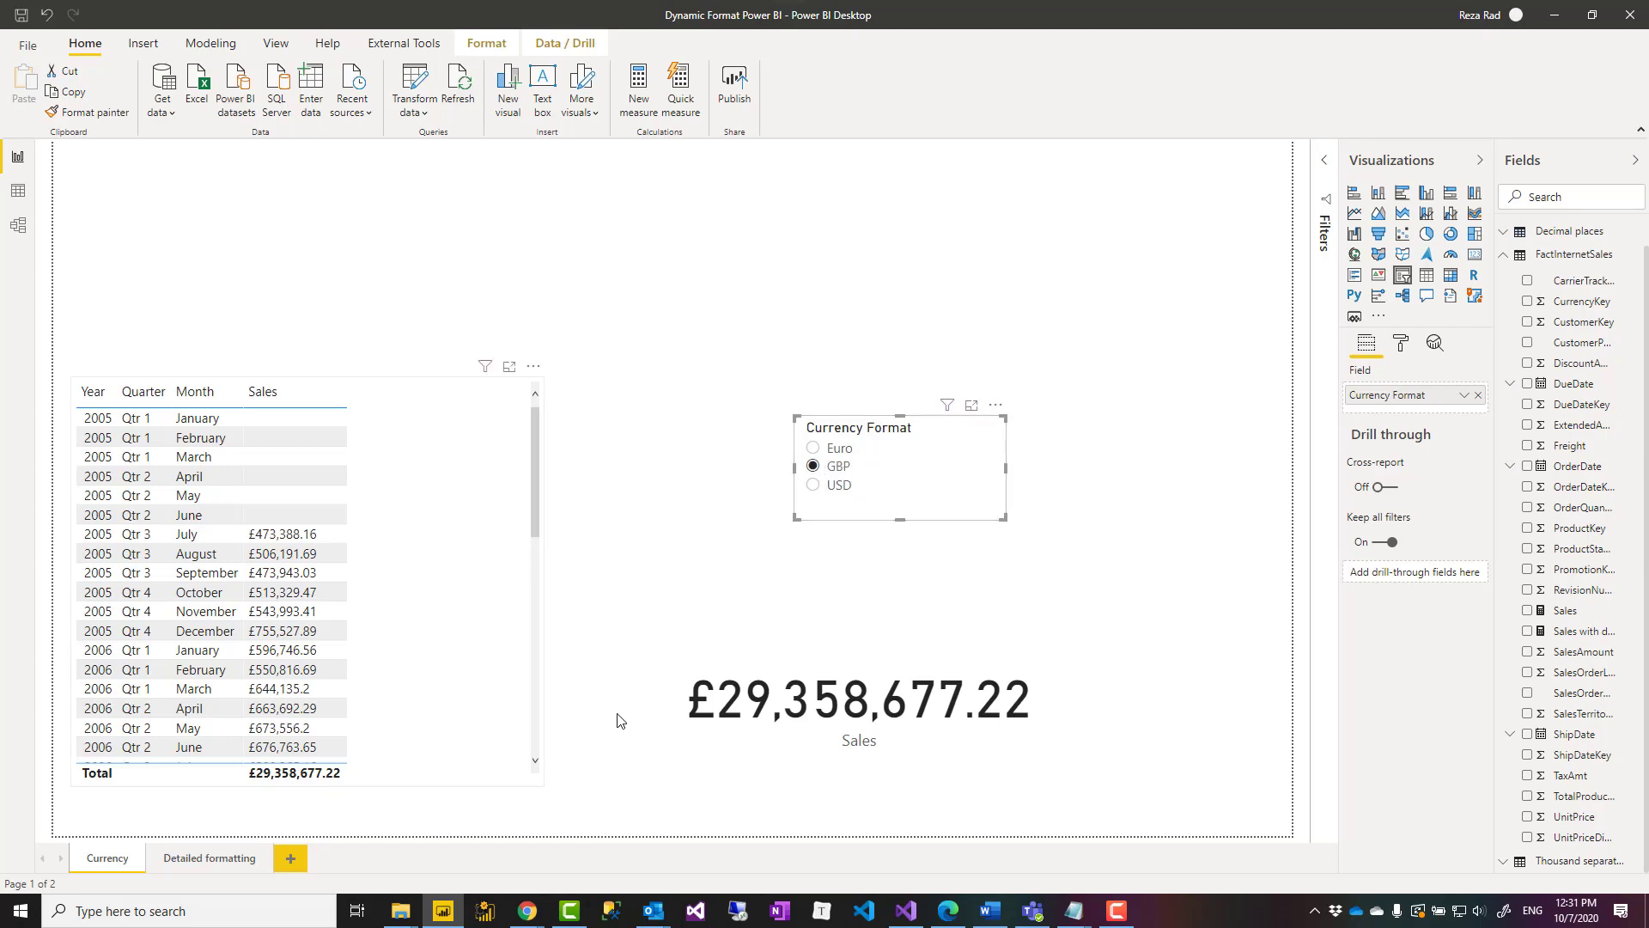
click(814, 485)
click(813, 448)
click(813, 466)
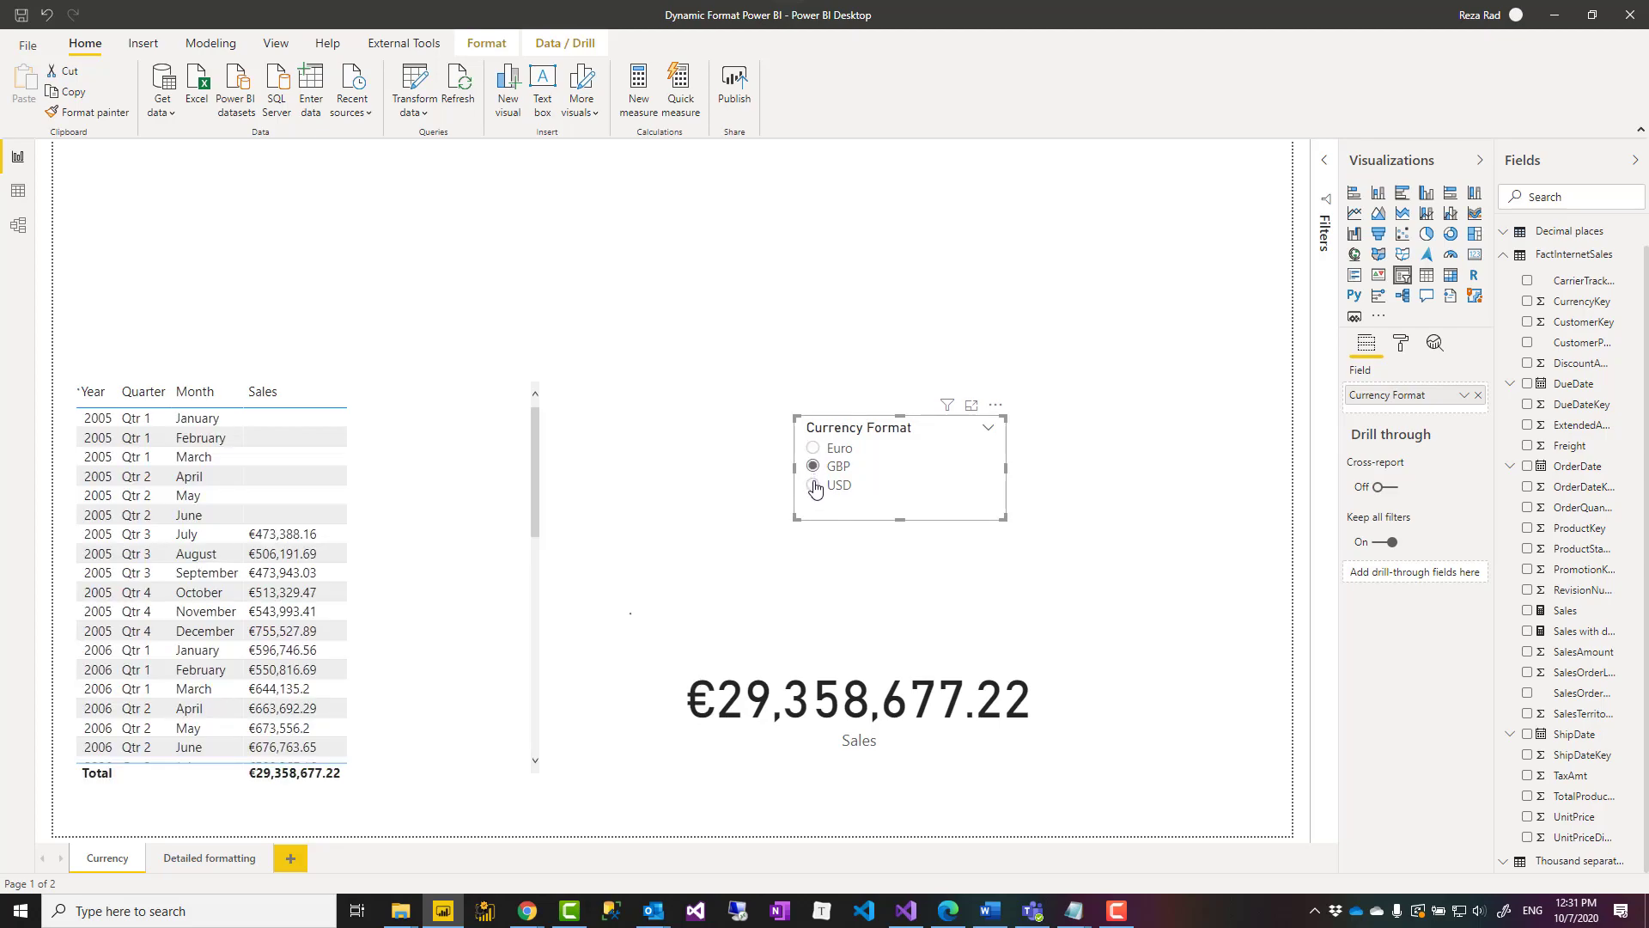
click(813, 485)
click(814, 466)
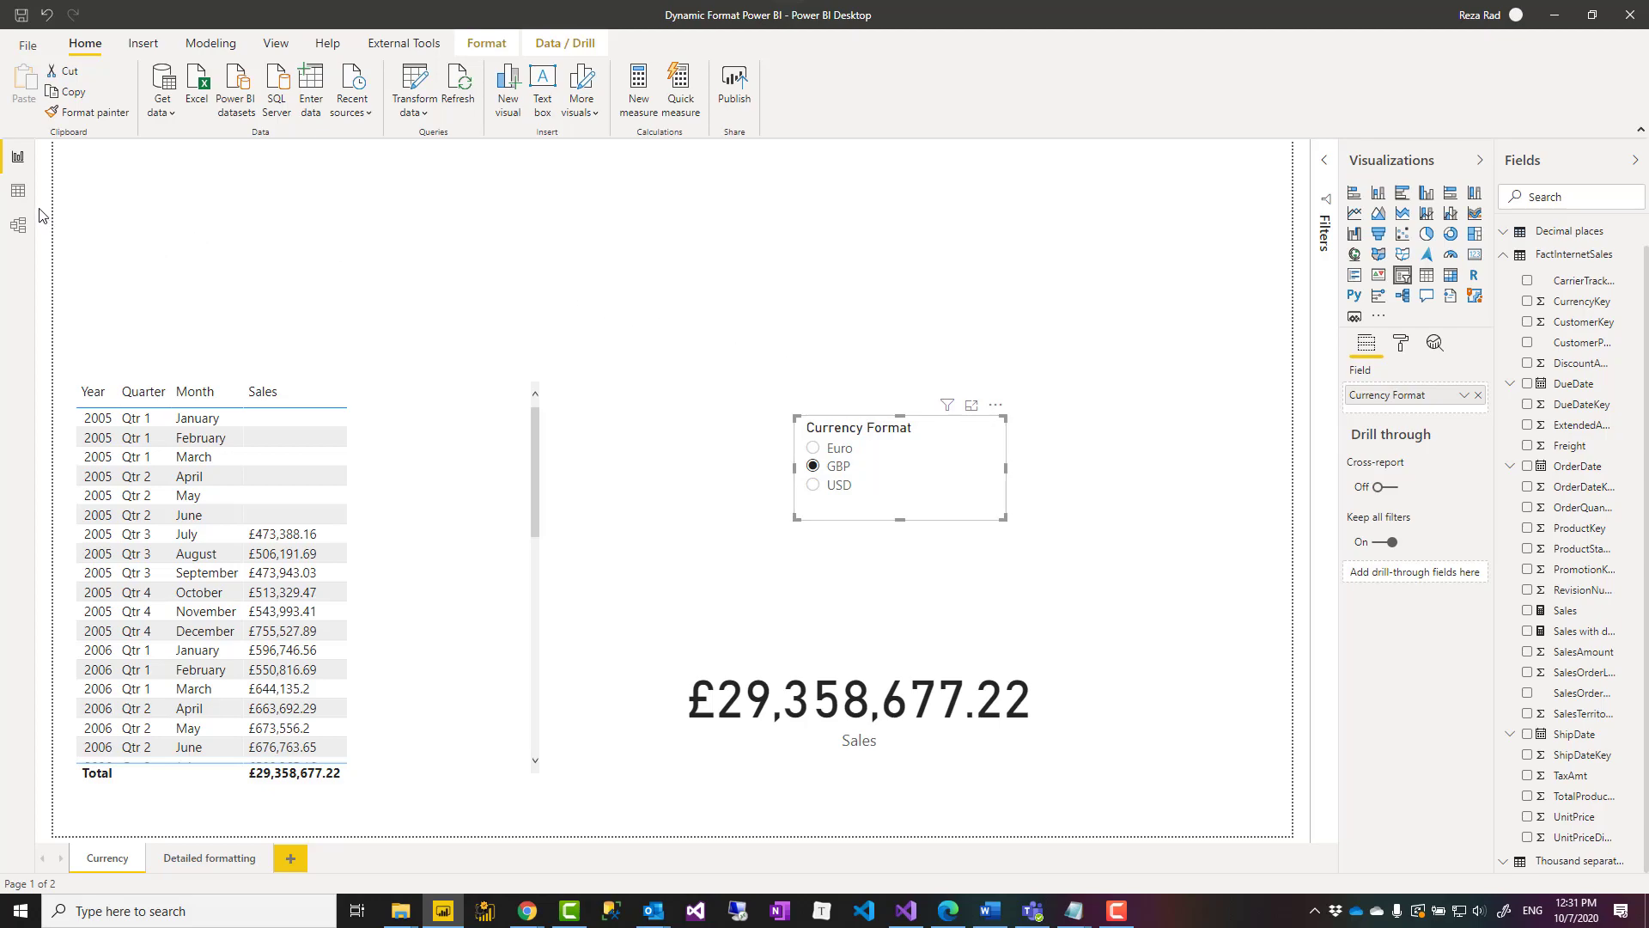
View the data of the Currency table and examine its Currency Format values.
click(17, 190)
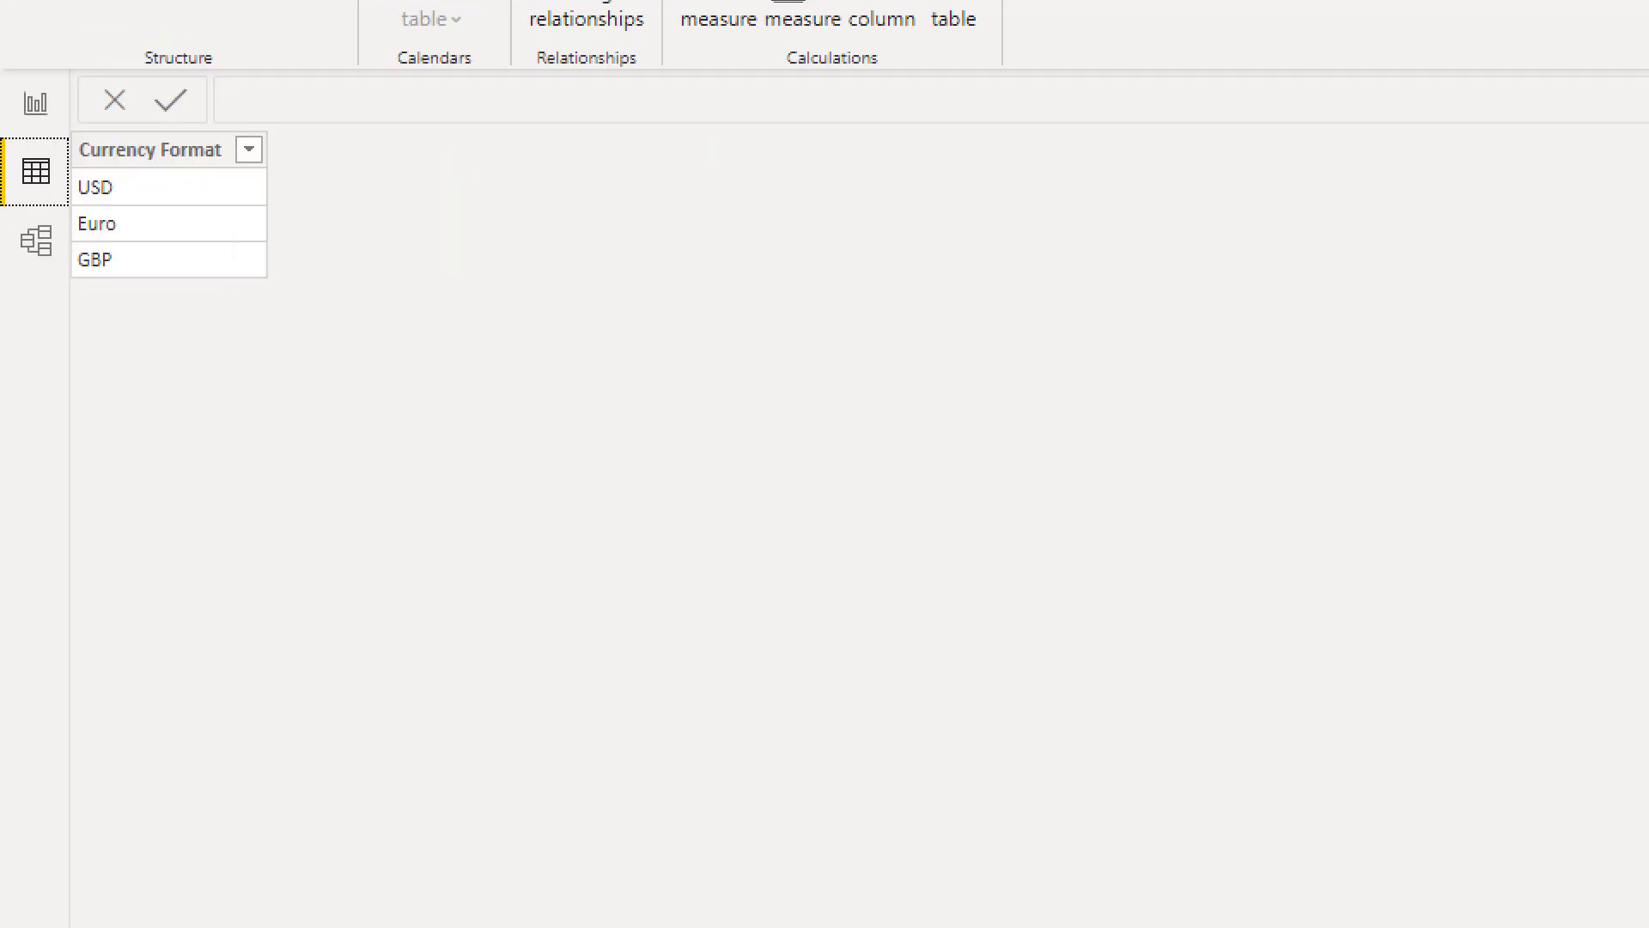
drag(65, 129, 265, 314)
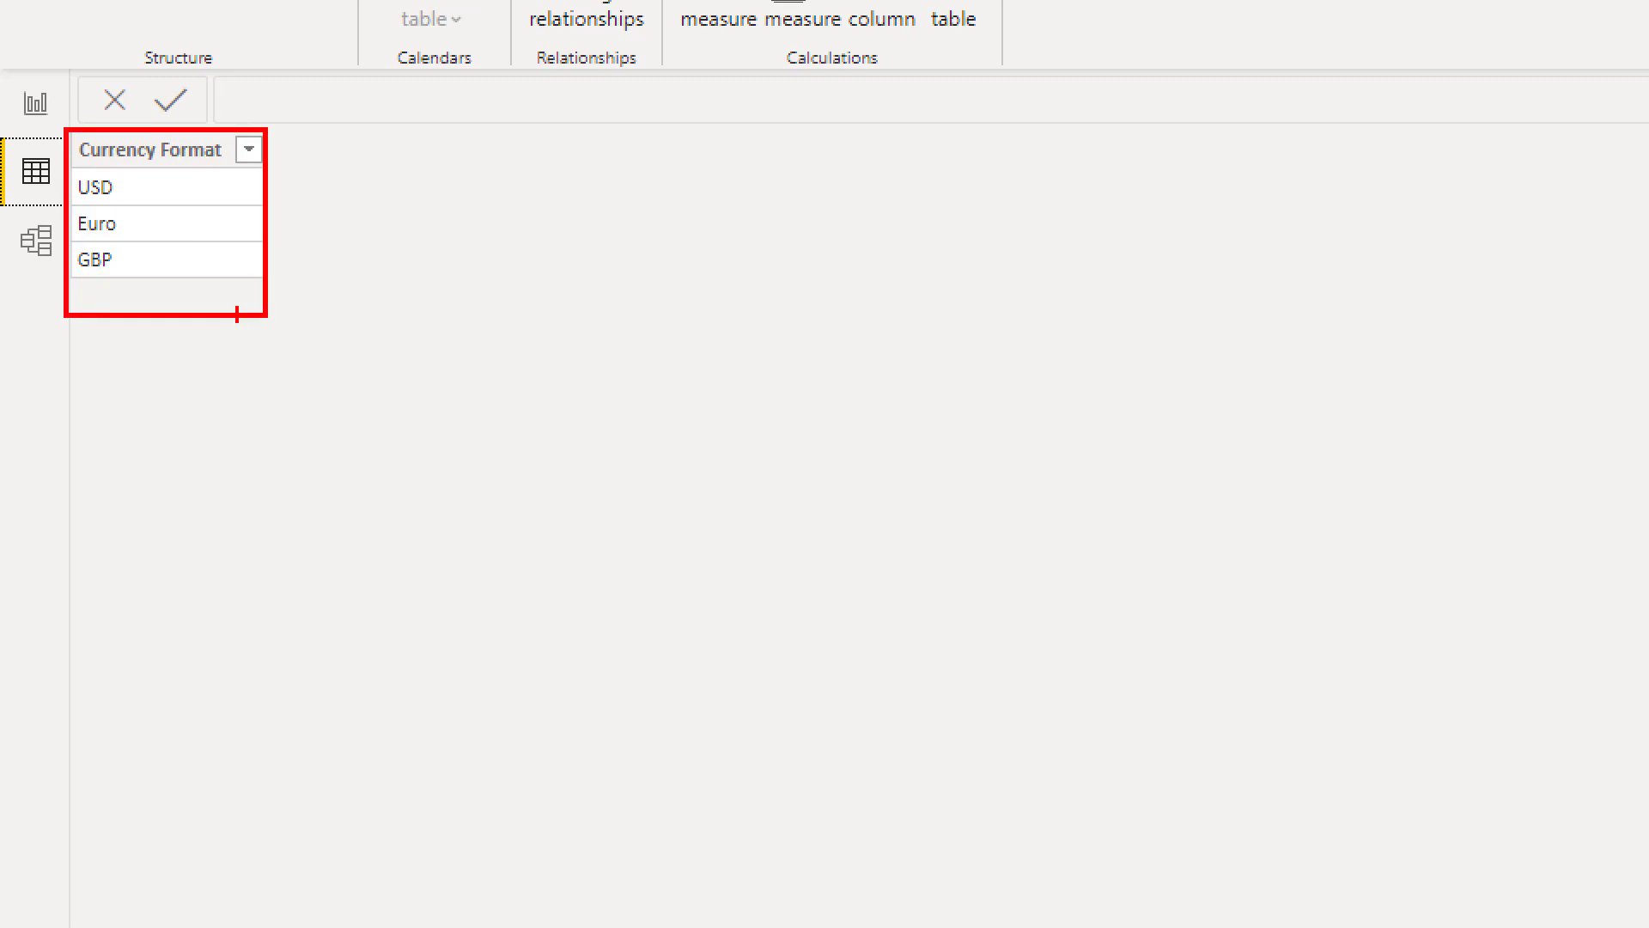
key(Escape)
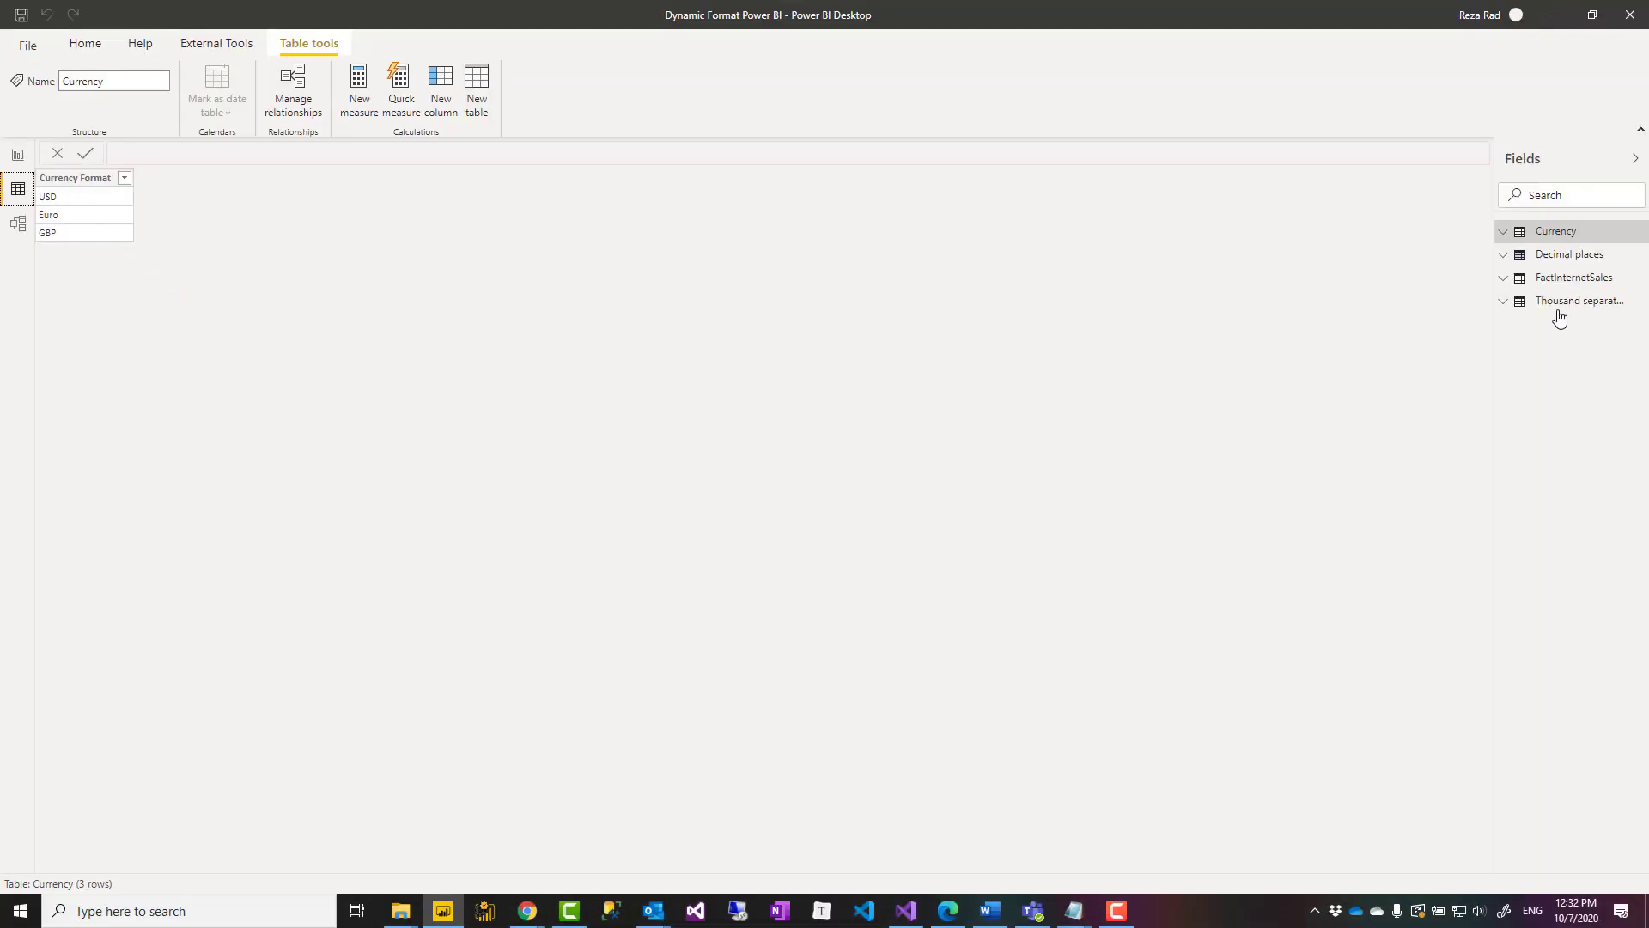
Show the DAX formula of the Sales measure in FactInternetSales, enlarge its text and examine the FORMAT function.
click(1504, 281)
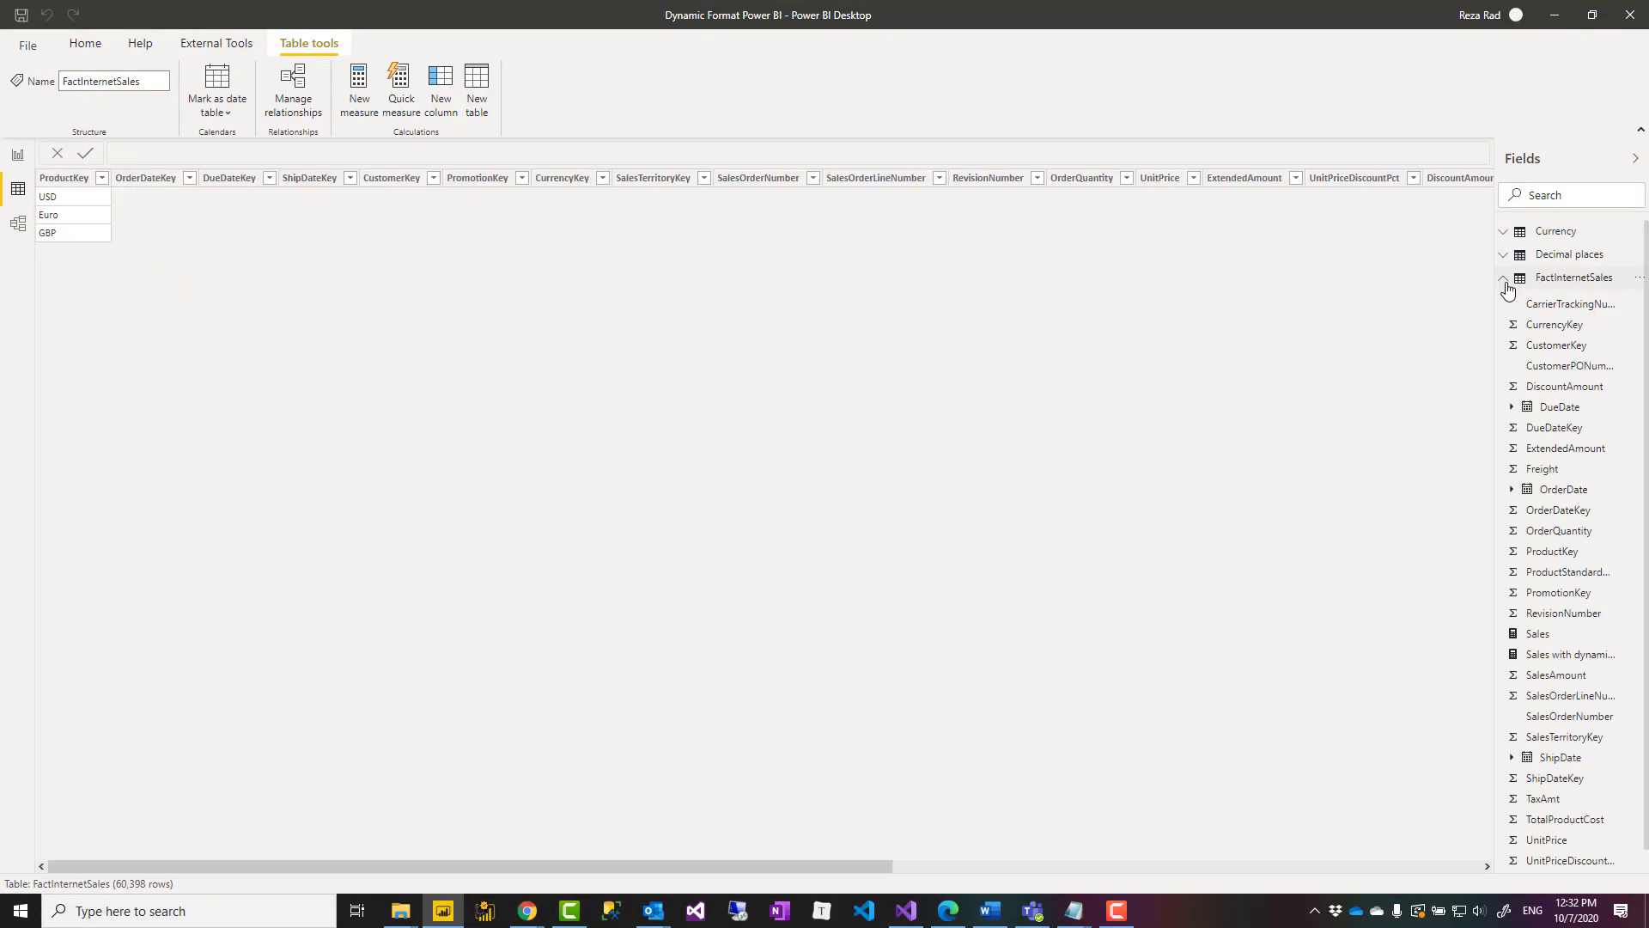
click(1539, 636)
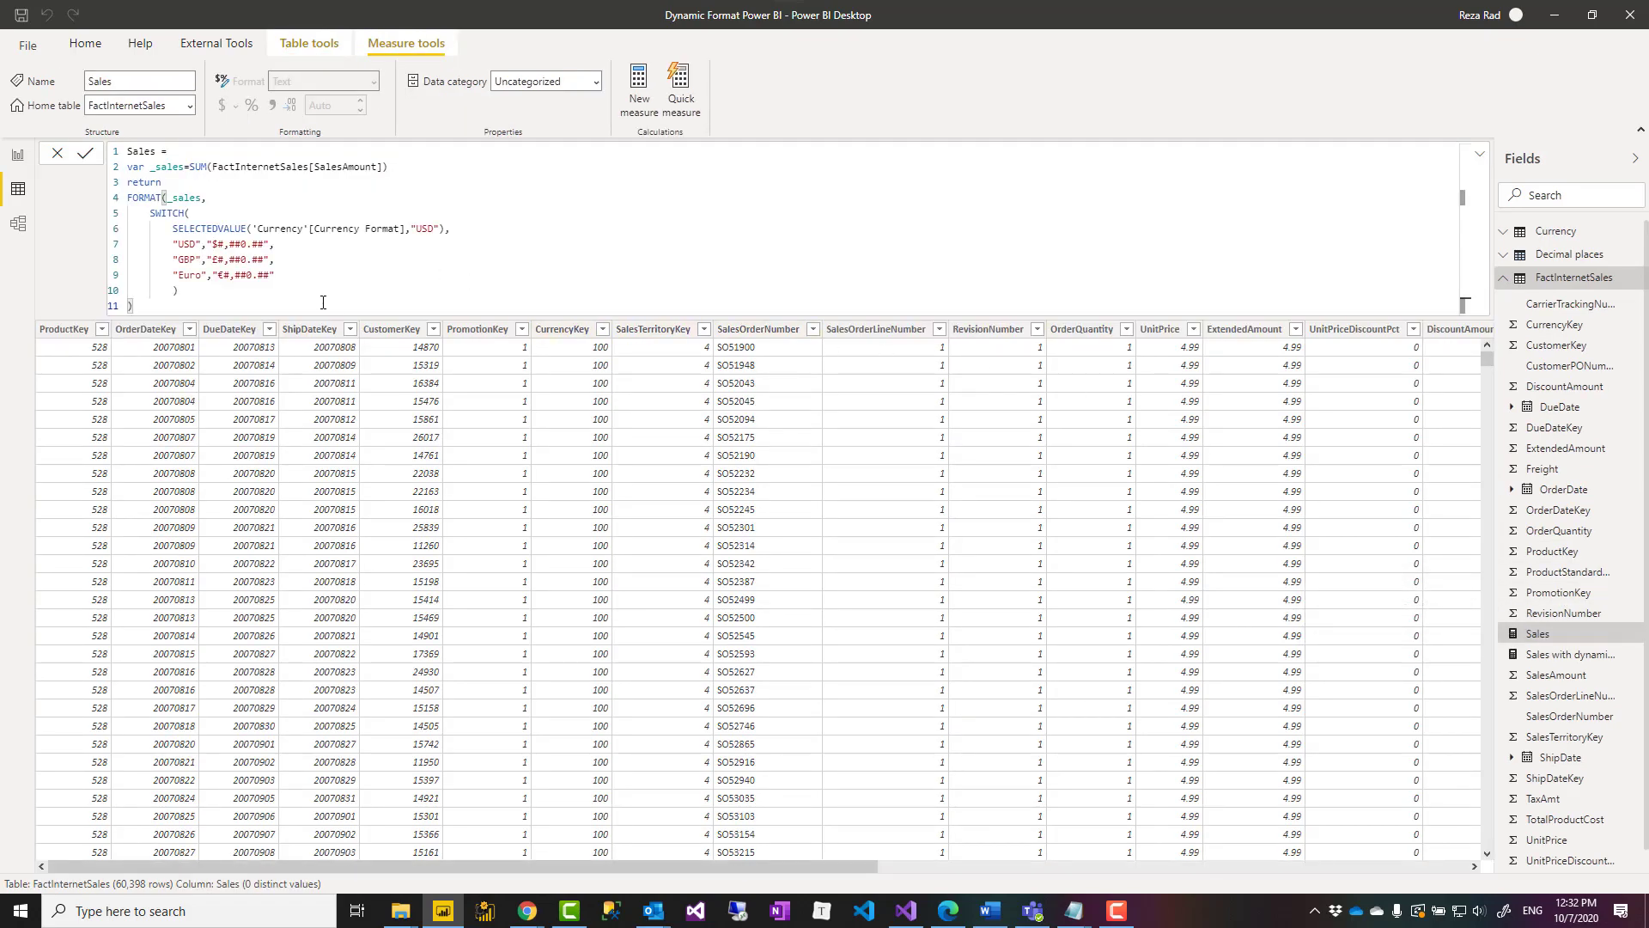
ctrl+scroll(323, 303, up, 8)
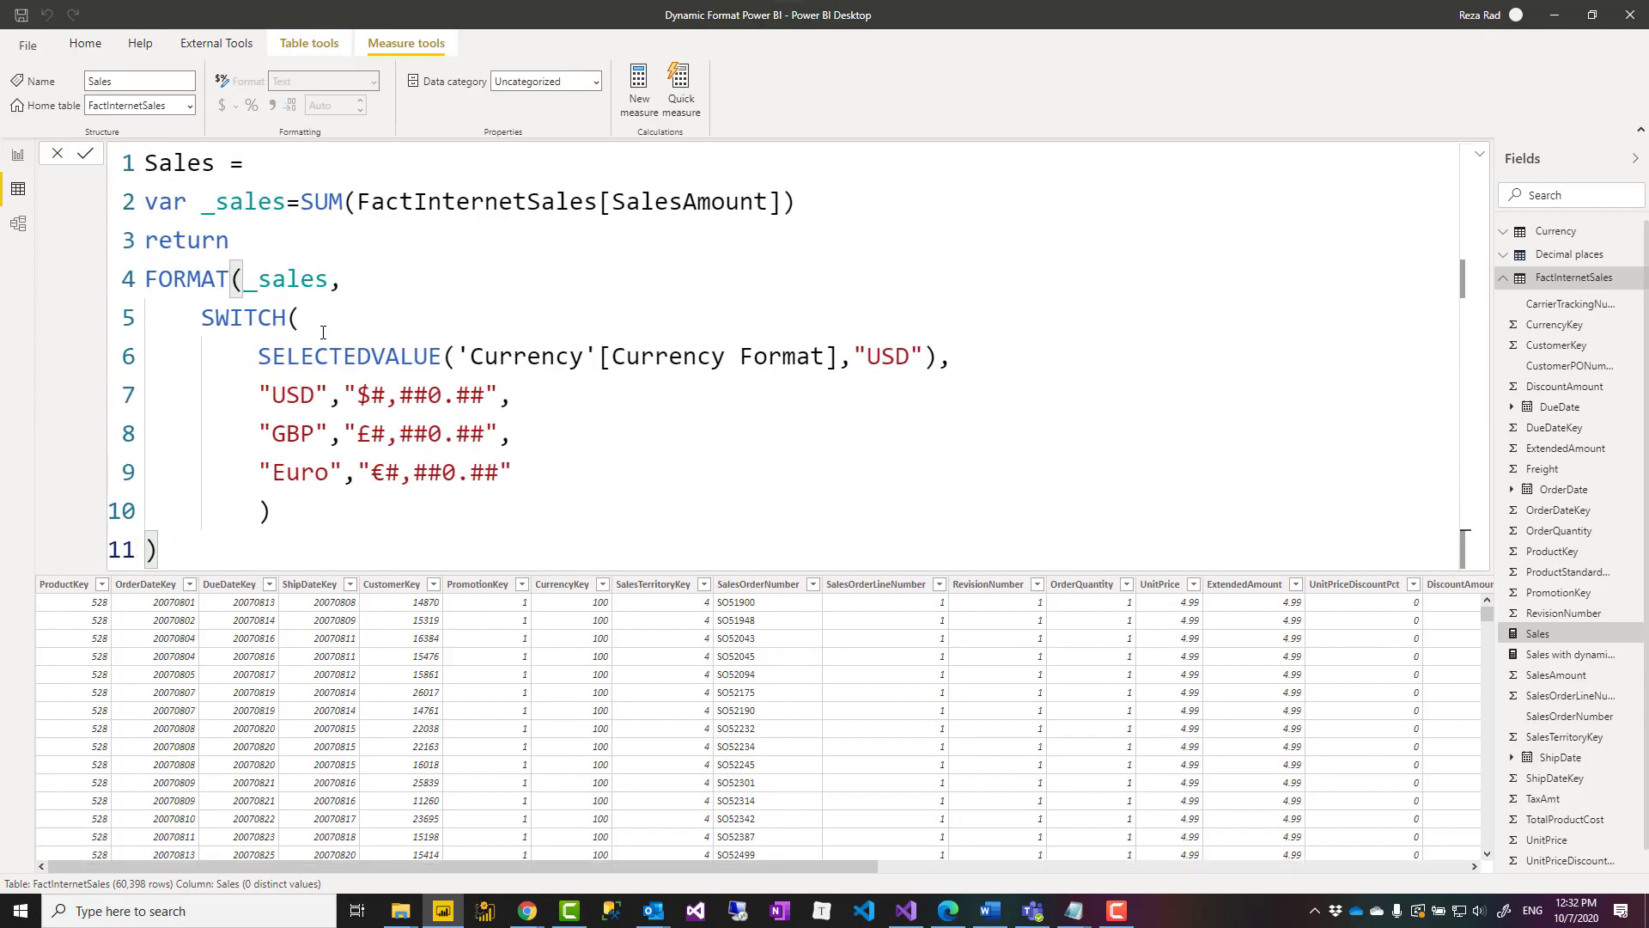
double_click(176, 280)
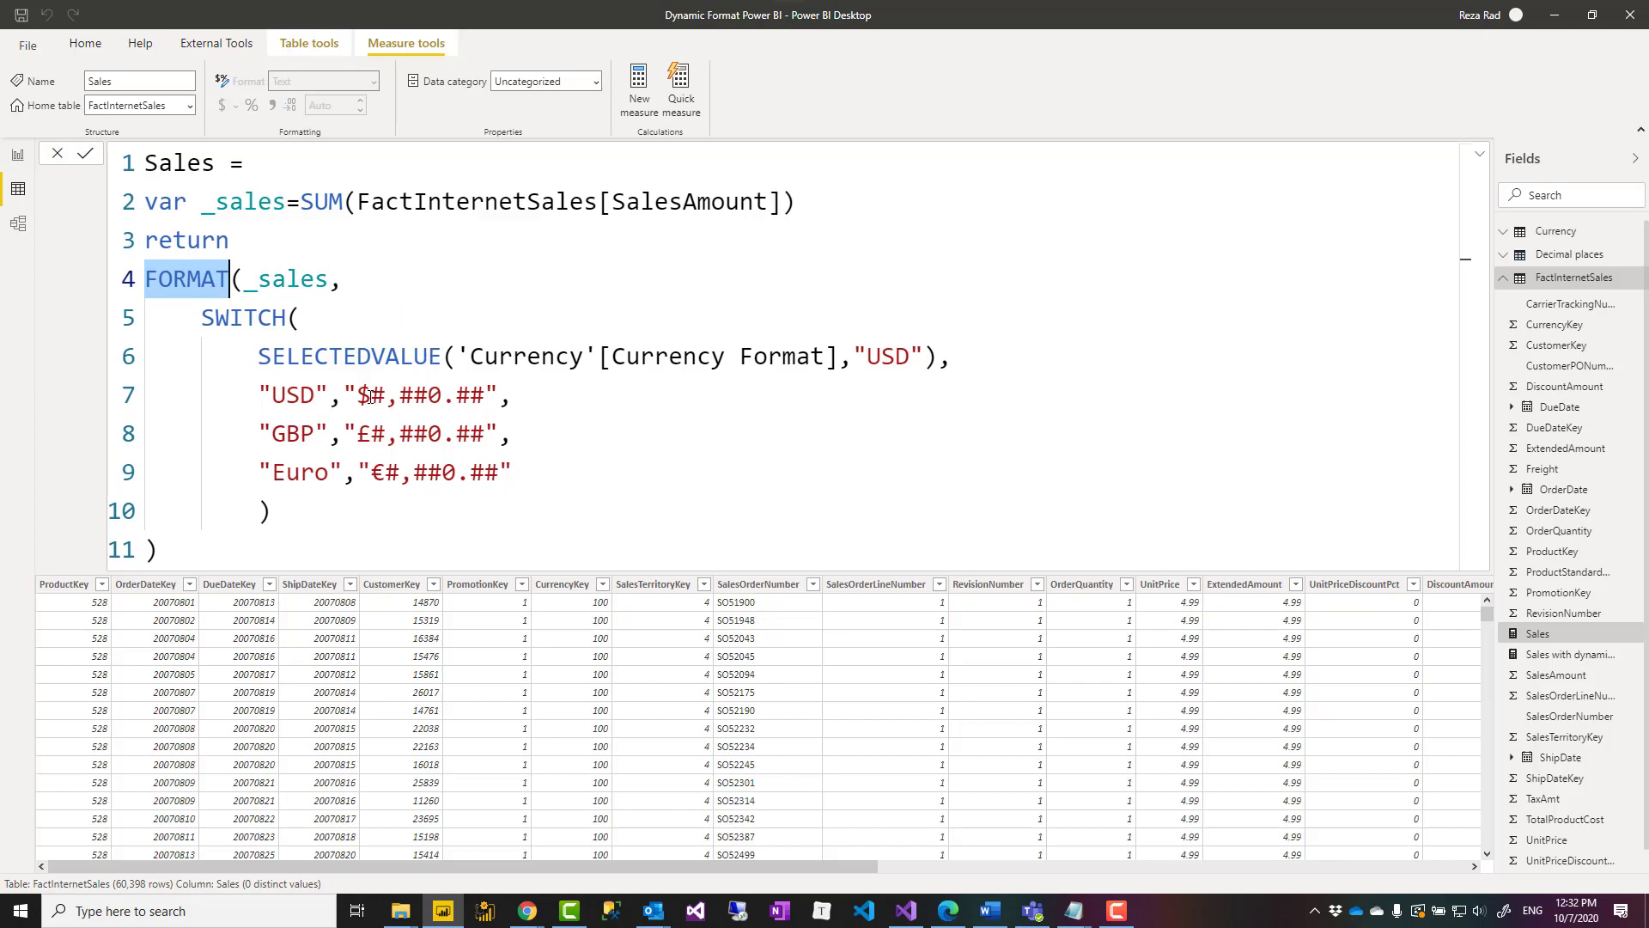
Try a fixed format in the Sales formula by copying "$#,##0.##" after "_sales," and closing the FORMAT parenthesis.
mouse_move(359, 395)
mouse_down()
mouse_move(492, 395)
mouse_move(349, 395)
mouse_up()
key(ctrl+c)
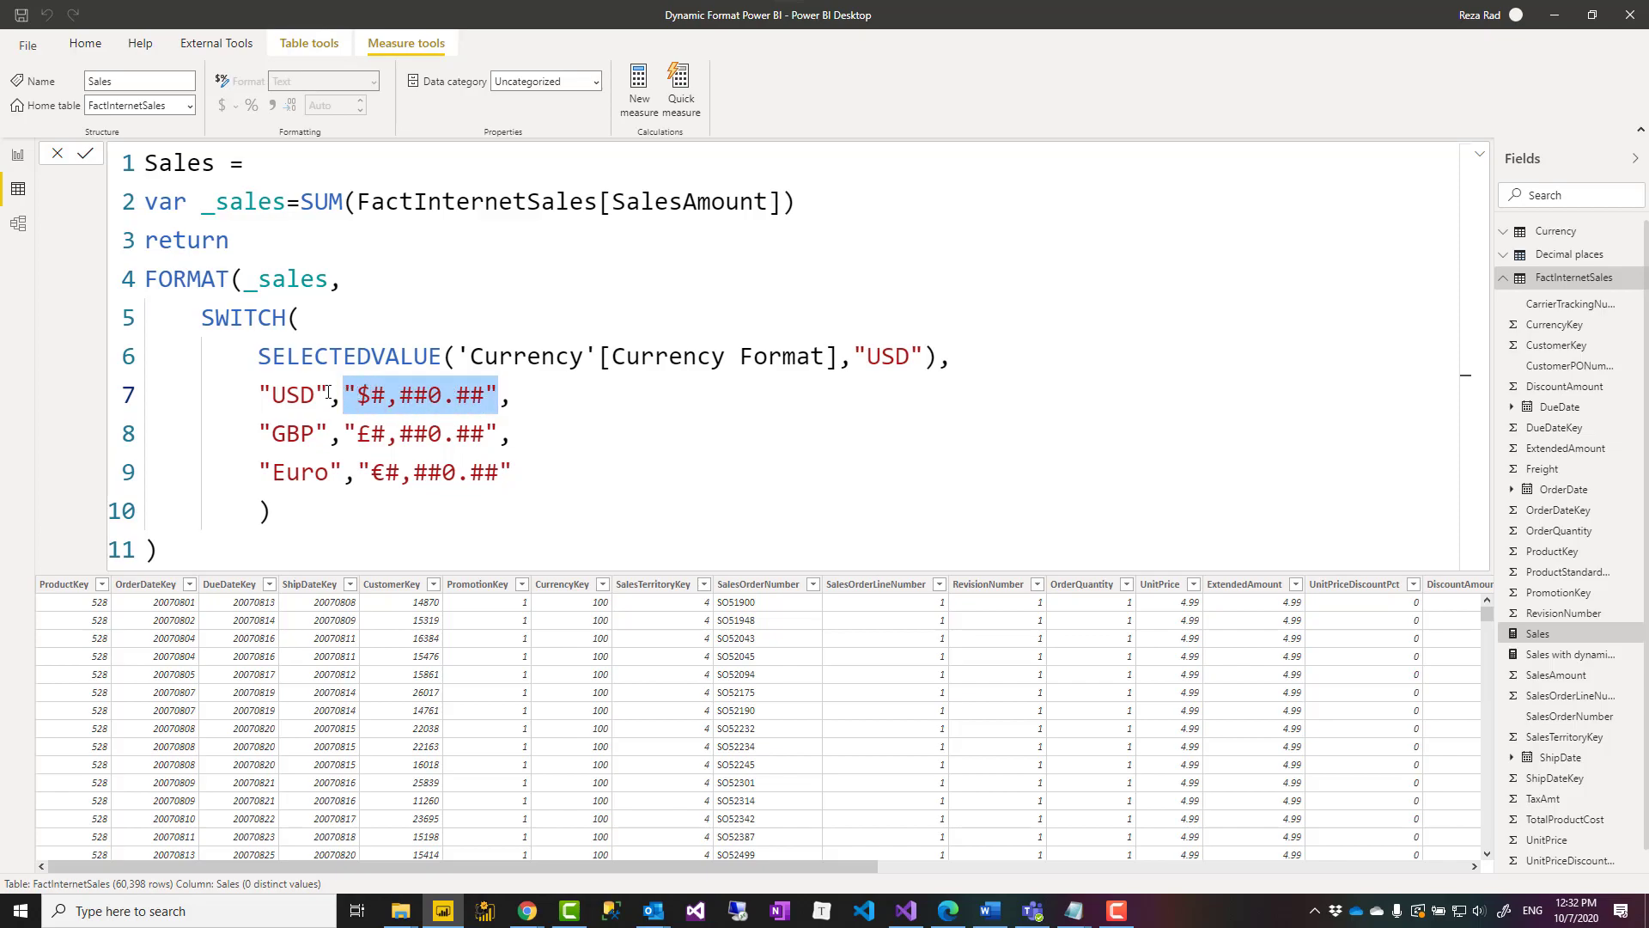
click(362, 272)
key(ctrl+v)
text())
drag(203, 318, 297, 570)
drag(514, 280, 124, 298)
Examine the two FORMAT arguments, _sales and the format string with its currency symbol, thousand separator and decimals.
double_click(286, 279)
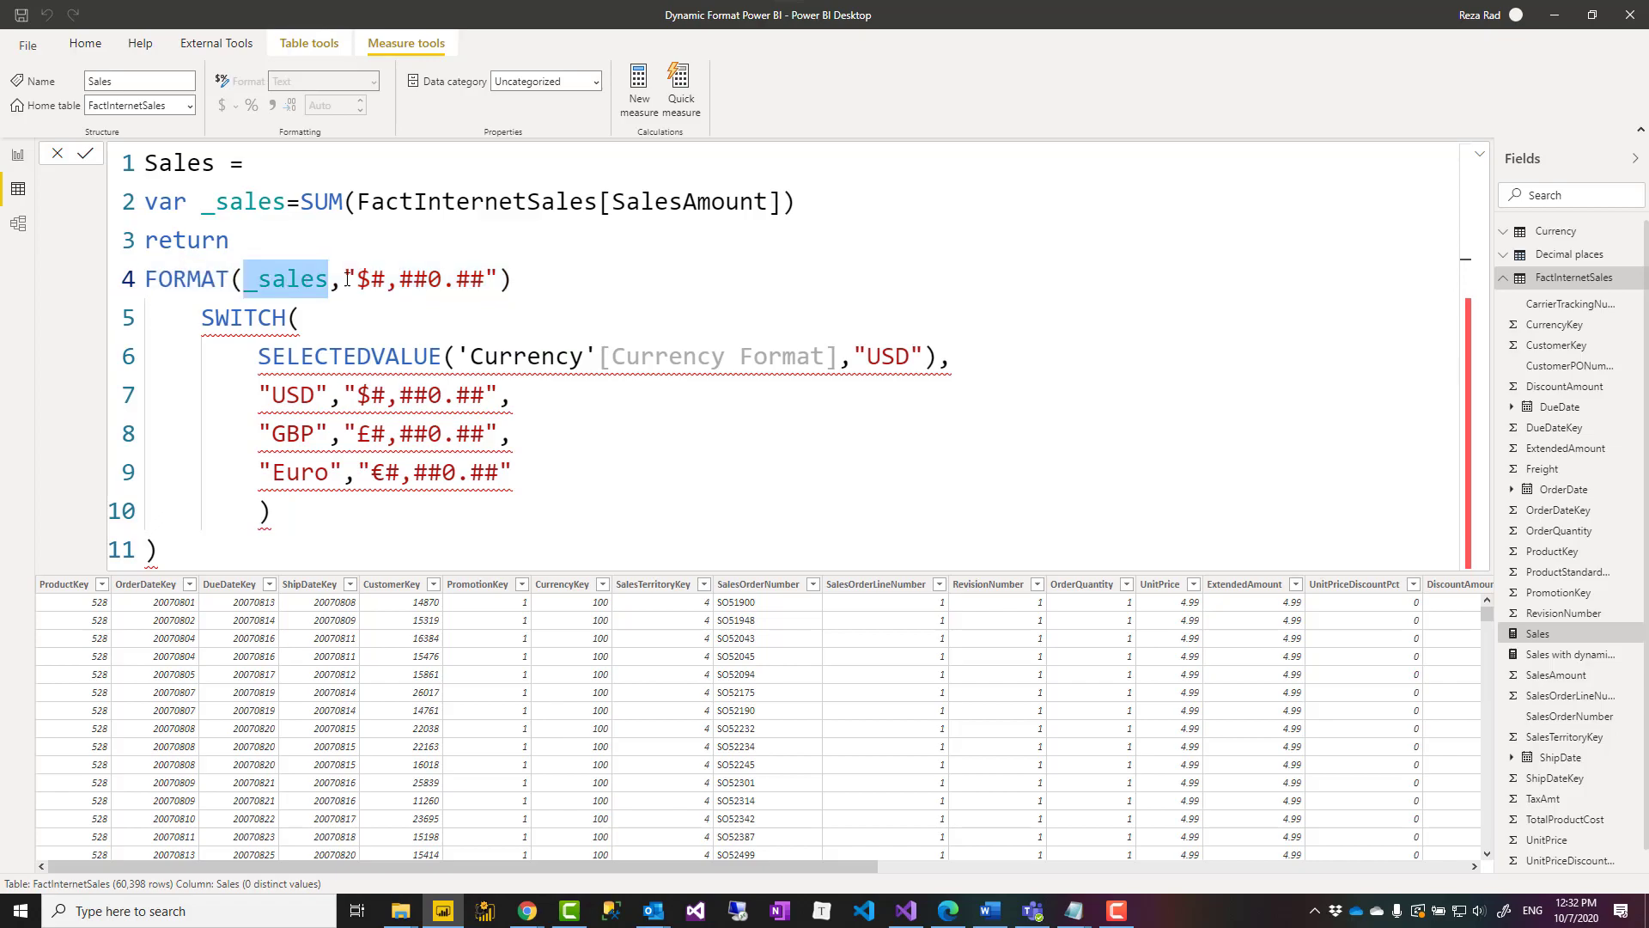
click(402, 273)
drag(359, 279, 498, 284)
double_click(366, 280)
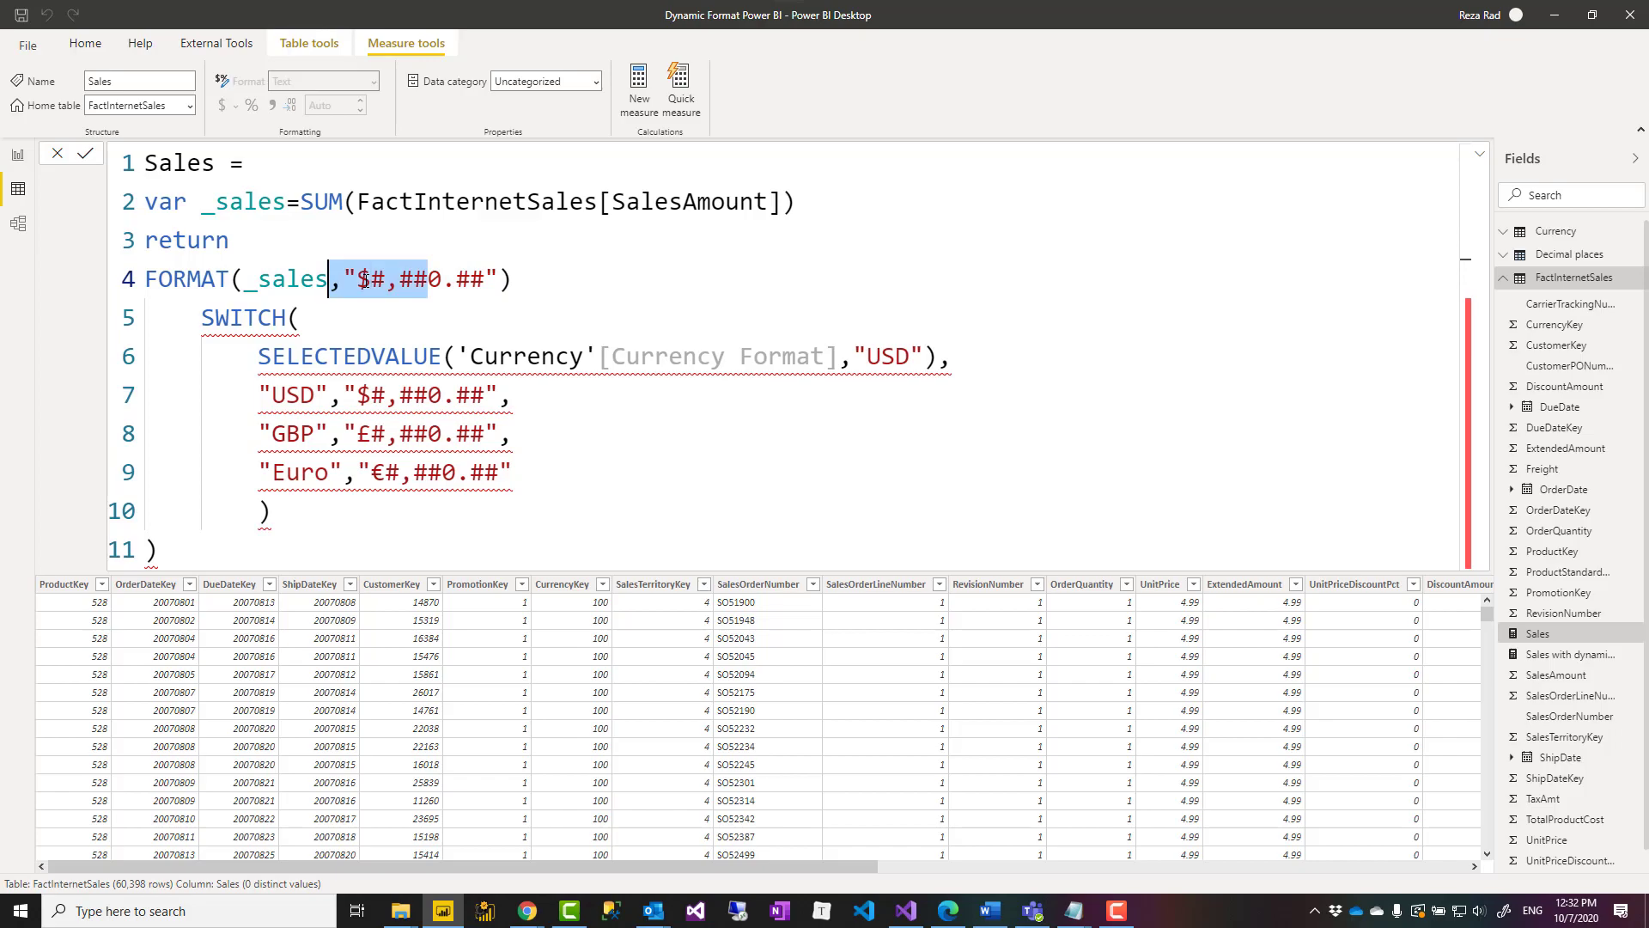
click(388, 287)
mouse_move(387, 283)
mouse_down()
mouse_move(486, 284)
mouse_move(358, 280)
mouse_up()
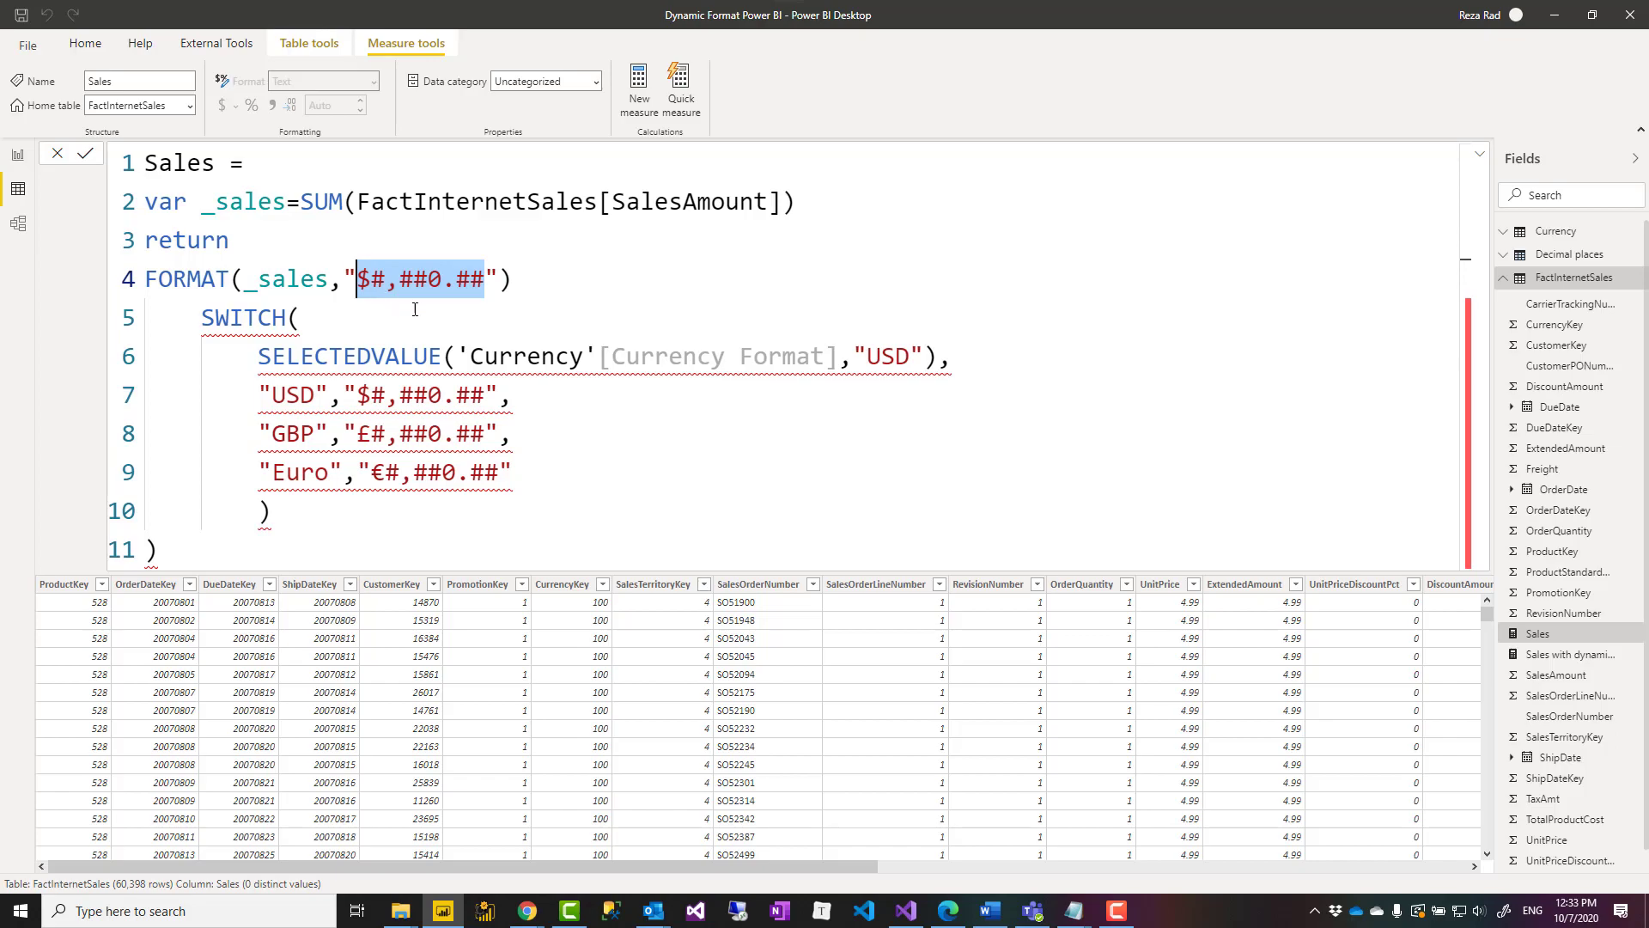
Remove the hard-coded format string and its closing parenthesis from the FORMAT line of the Sales formula.
click(541, 279)
mouse_move(513, 282)
mouse_down()
mouse_move(345, 283)
mouse_move(500, 284)
mouse_move(485, 284)
mouse_up()
drag(257, 356, 866, 357)
drag(513, 279, 342, 282)
key(BackSpace)
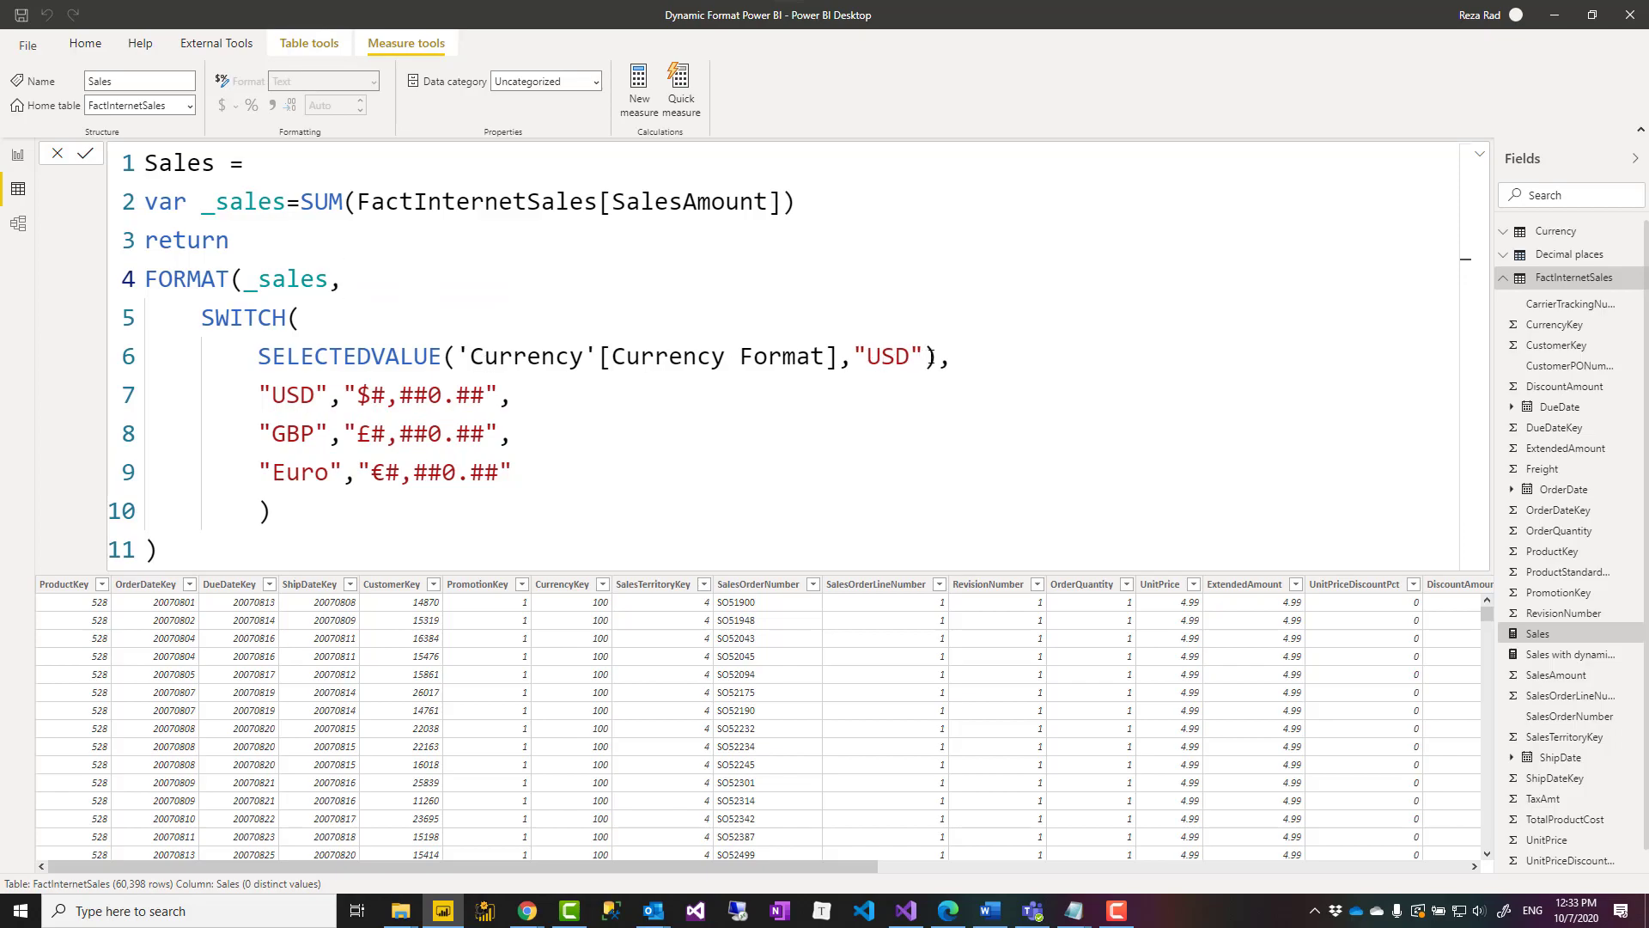
Examine the SELECTEDVALUE expression on 'Currency'[Currency Format] and its default value "USD".
drag(942, 356, 255, 354)
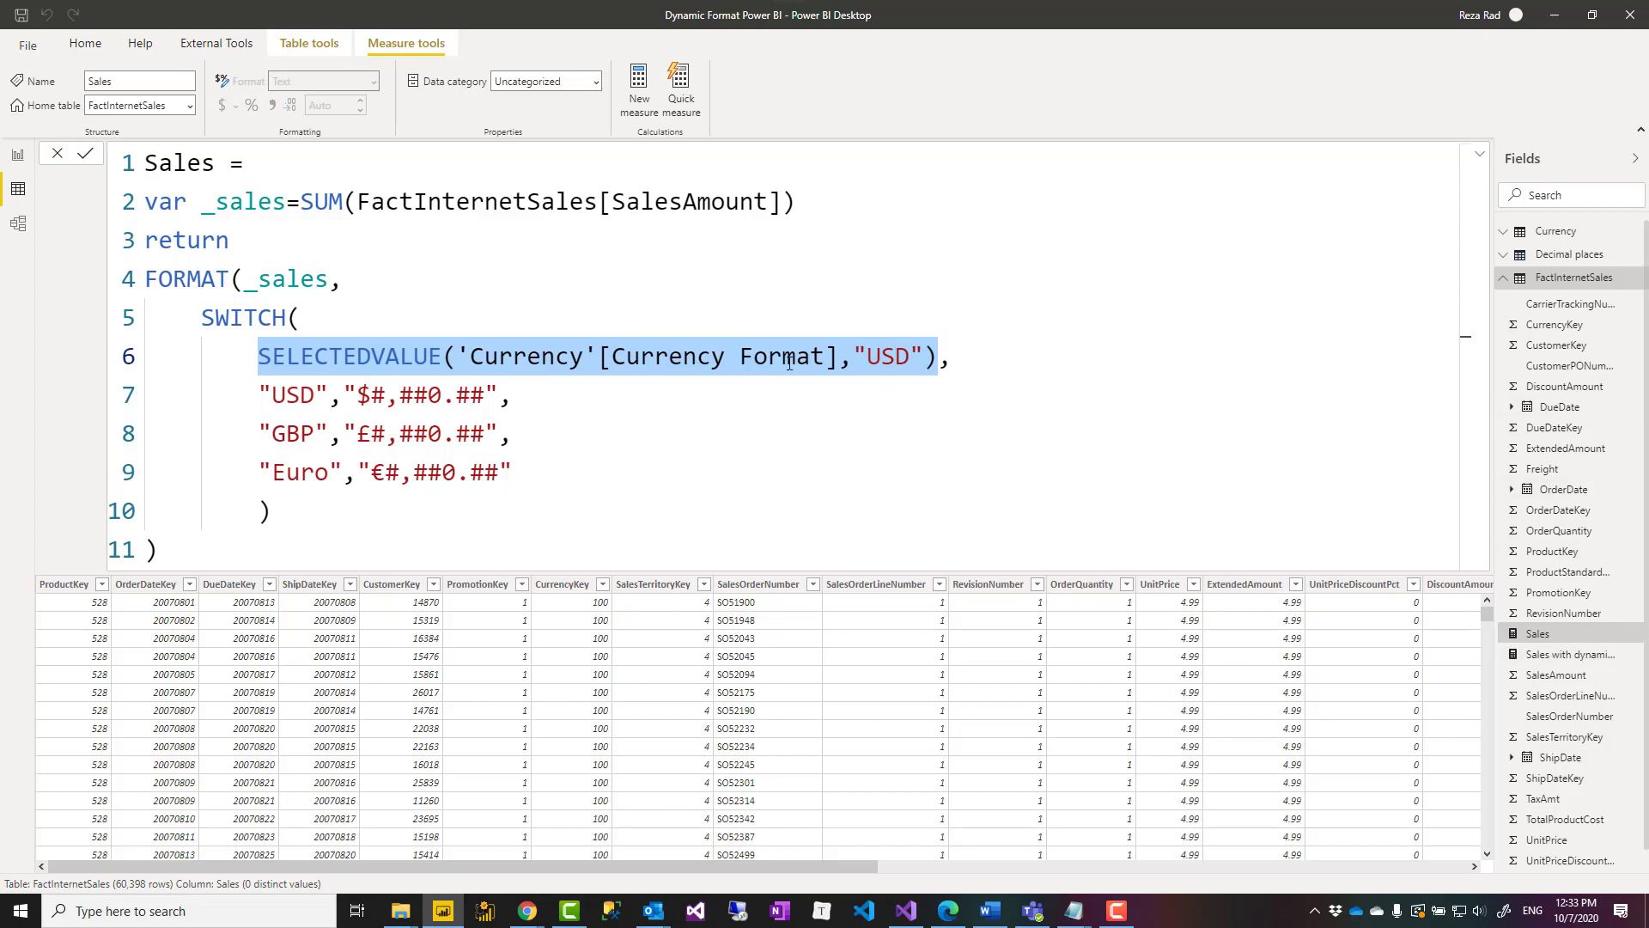
double_click(874, 359)
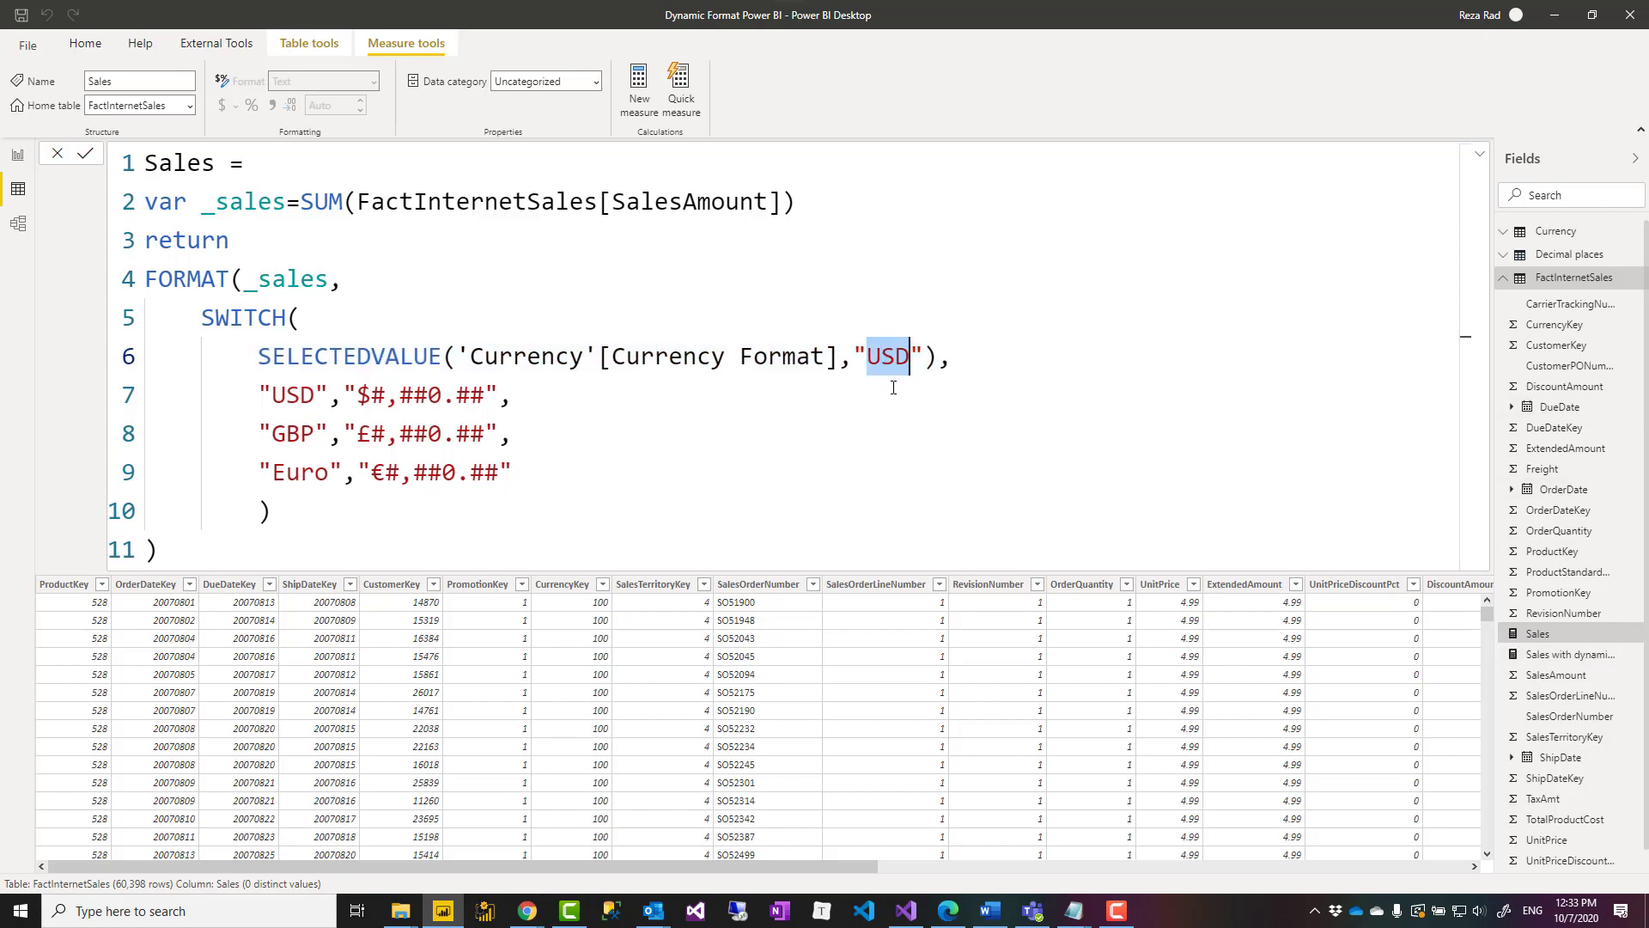
click(509, 392)
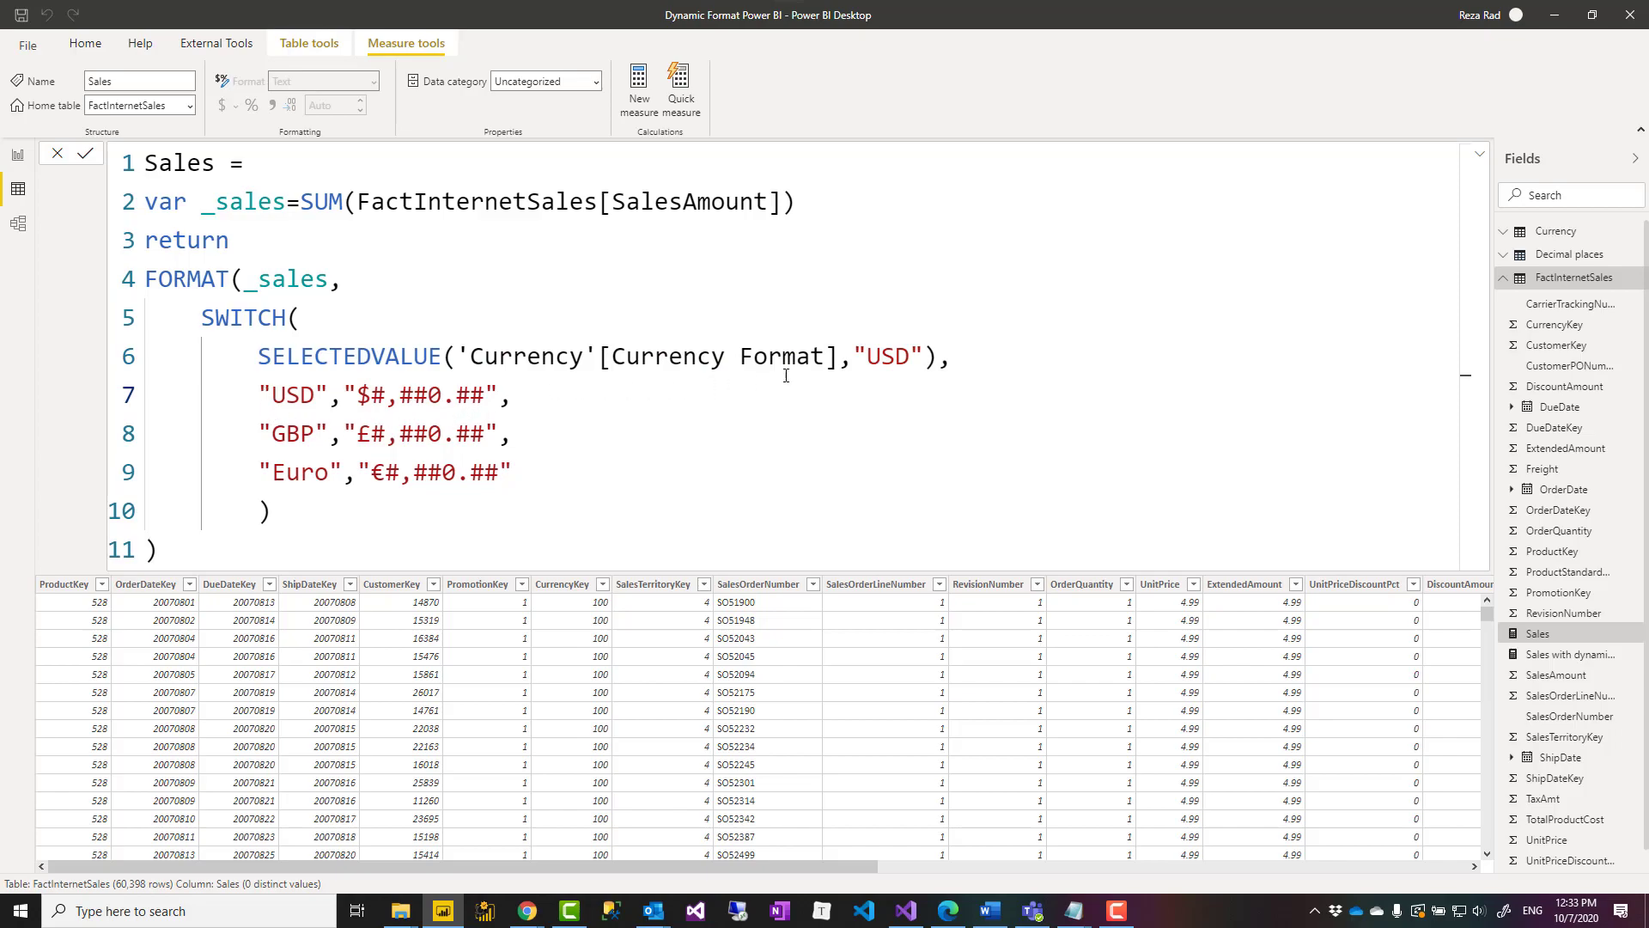
Examine the format string paired with each of USD, GBP and Euro in the Sales formula.
double_click(294, 394)
drag(358, 395, 485, 396)
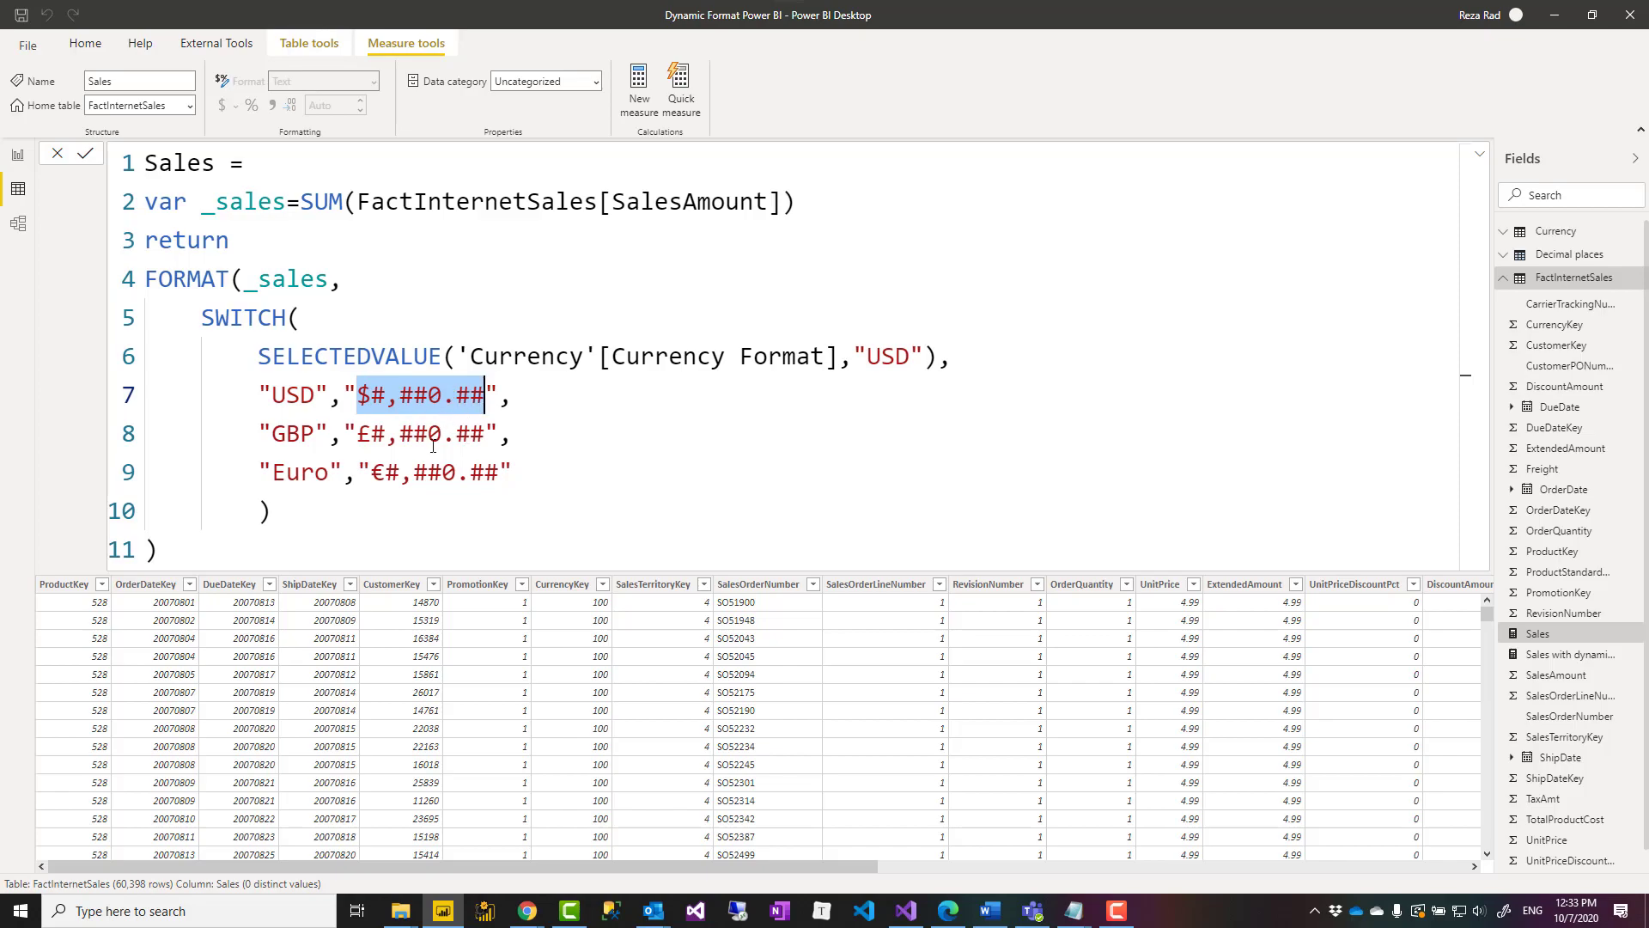
click(367, 407)
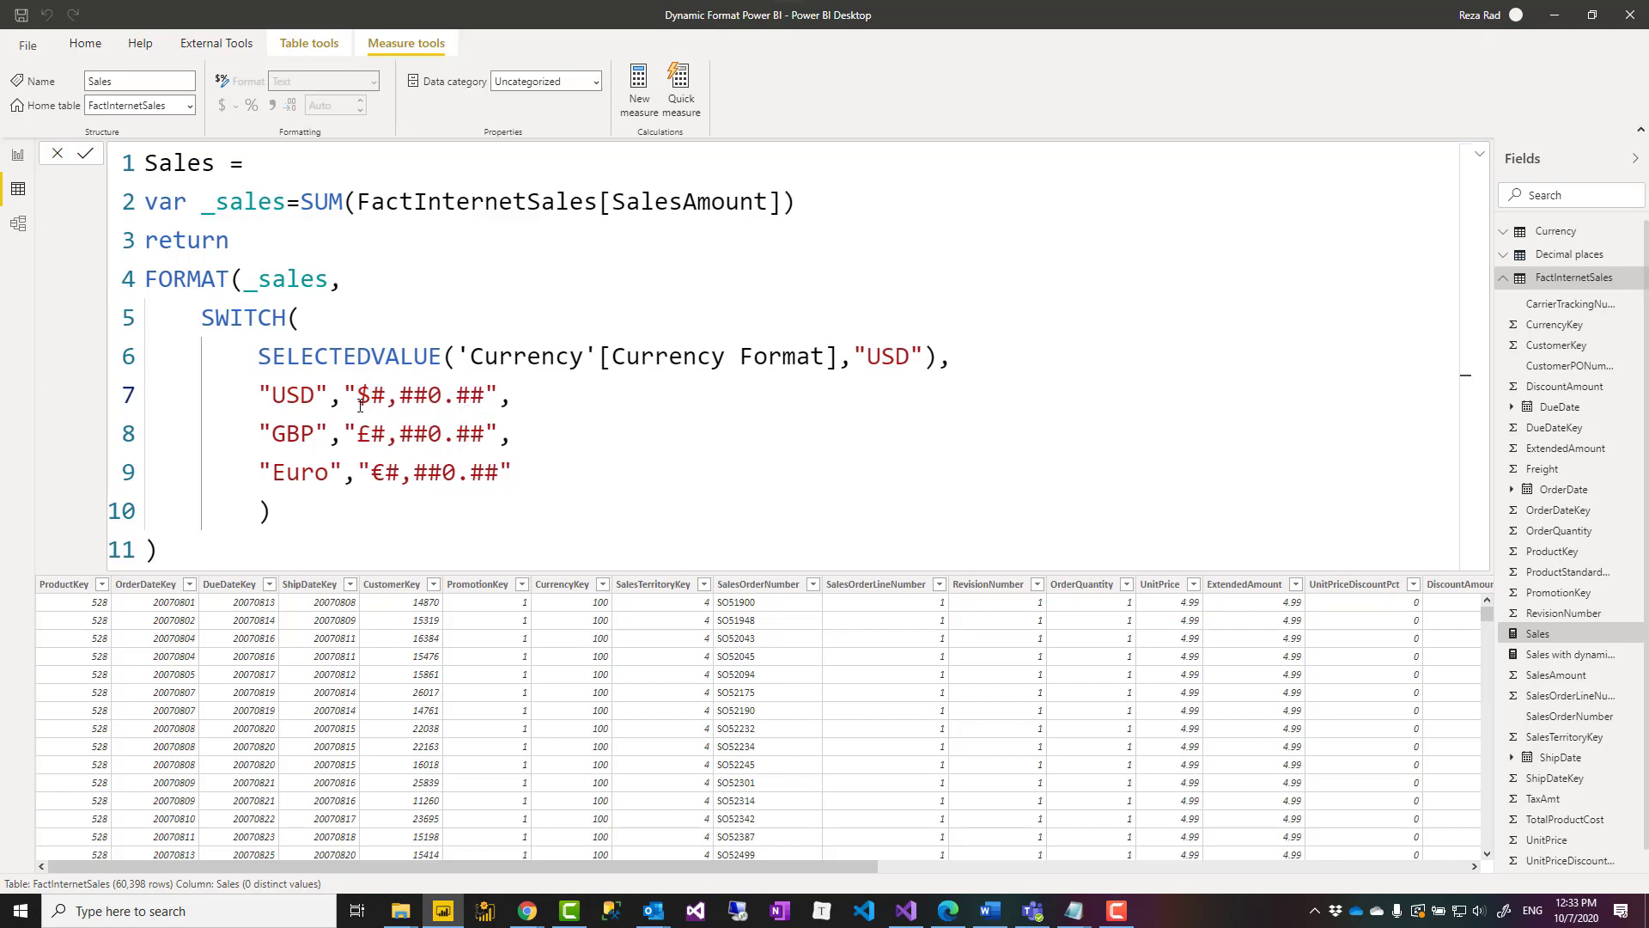
double_click(305, 431)
double_click(301, 472)
click(286, 434)
click(360, 434)
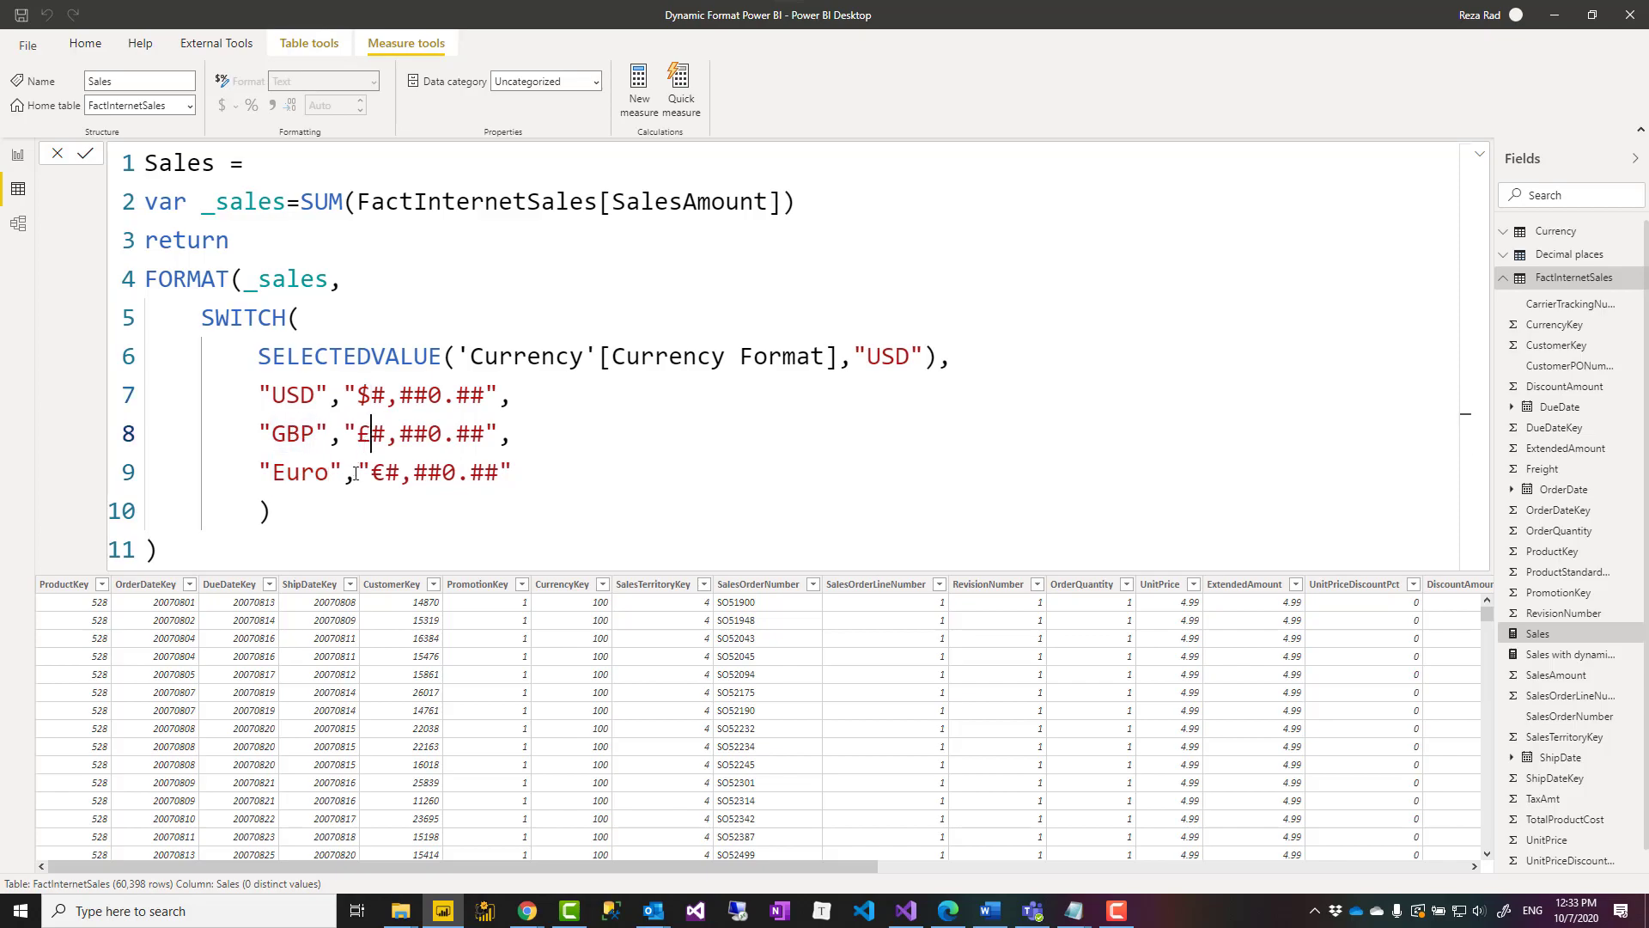
Examine how the SWITCH function uses the SELECTEDVALUE expression as its first argument.
double_click(211, 318)
click(215, 319)
drag(214, 319, 939, 359)
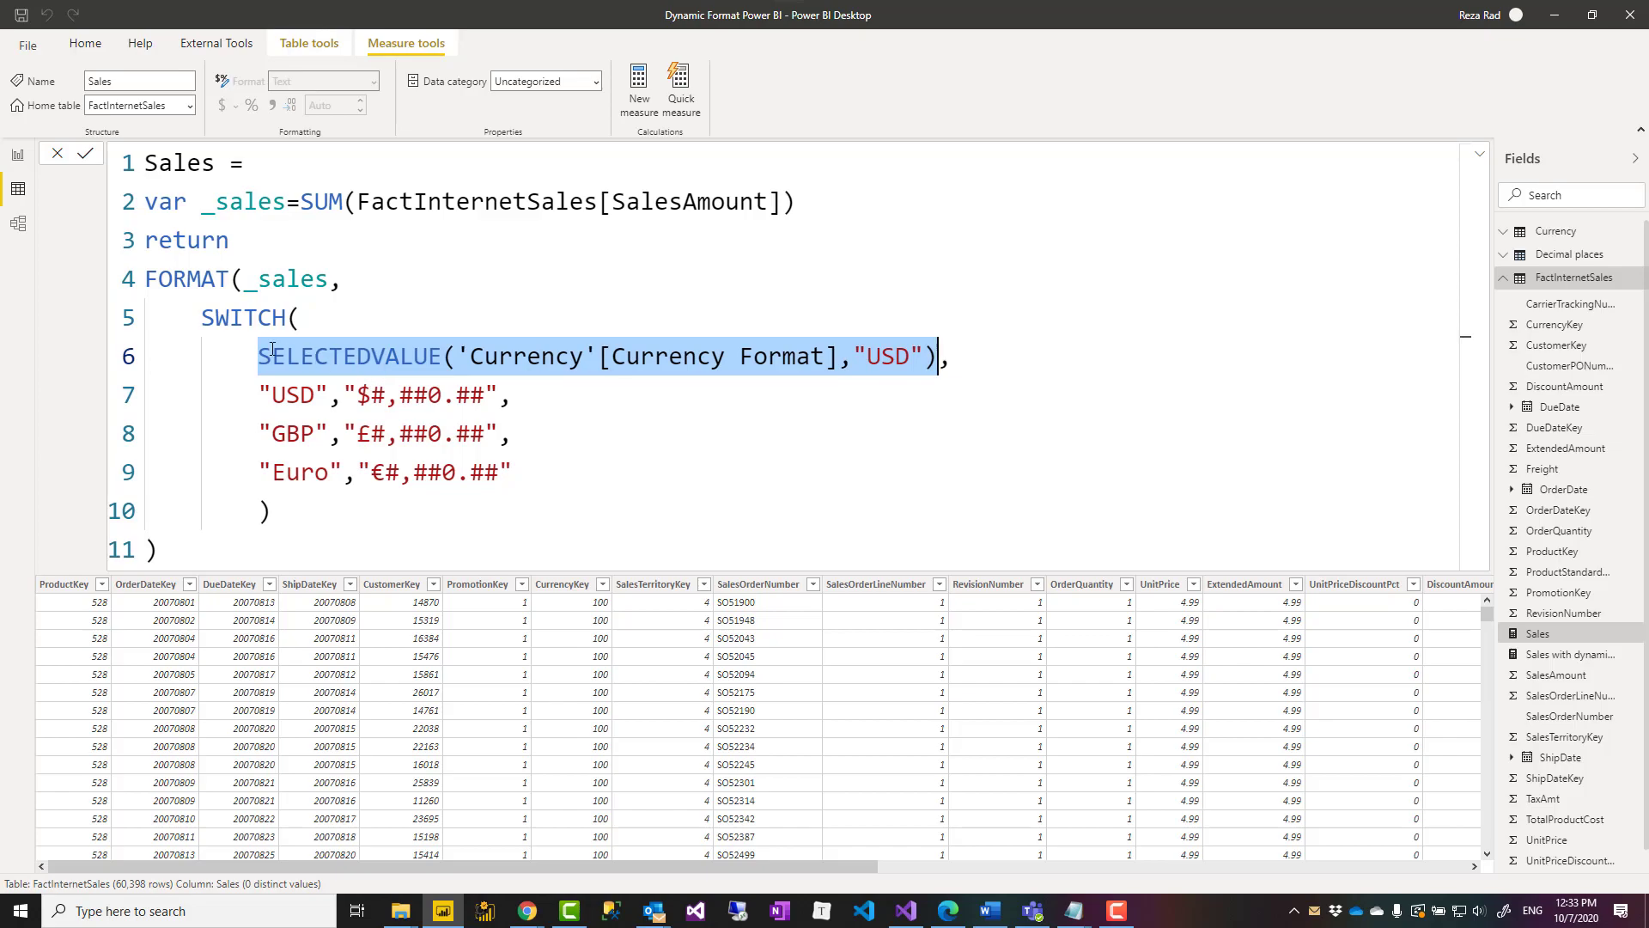
double_click(235, 320)
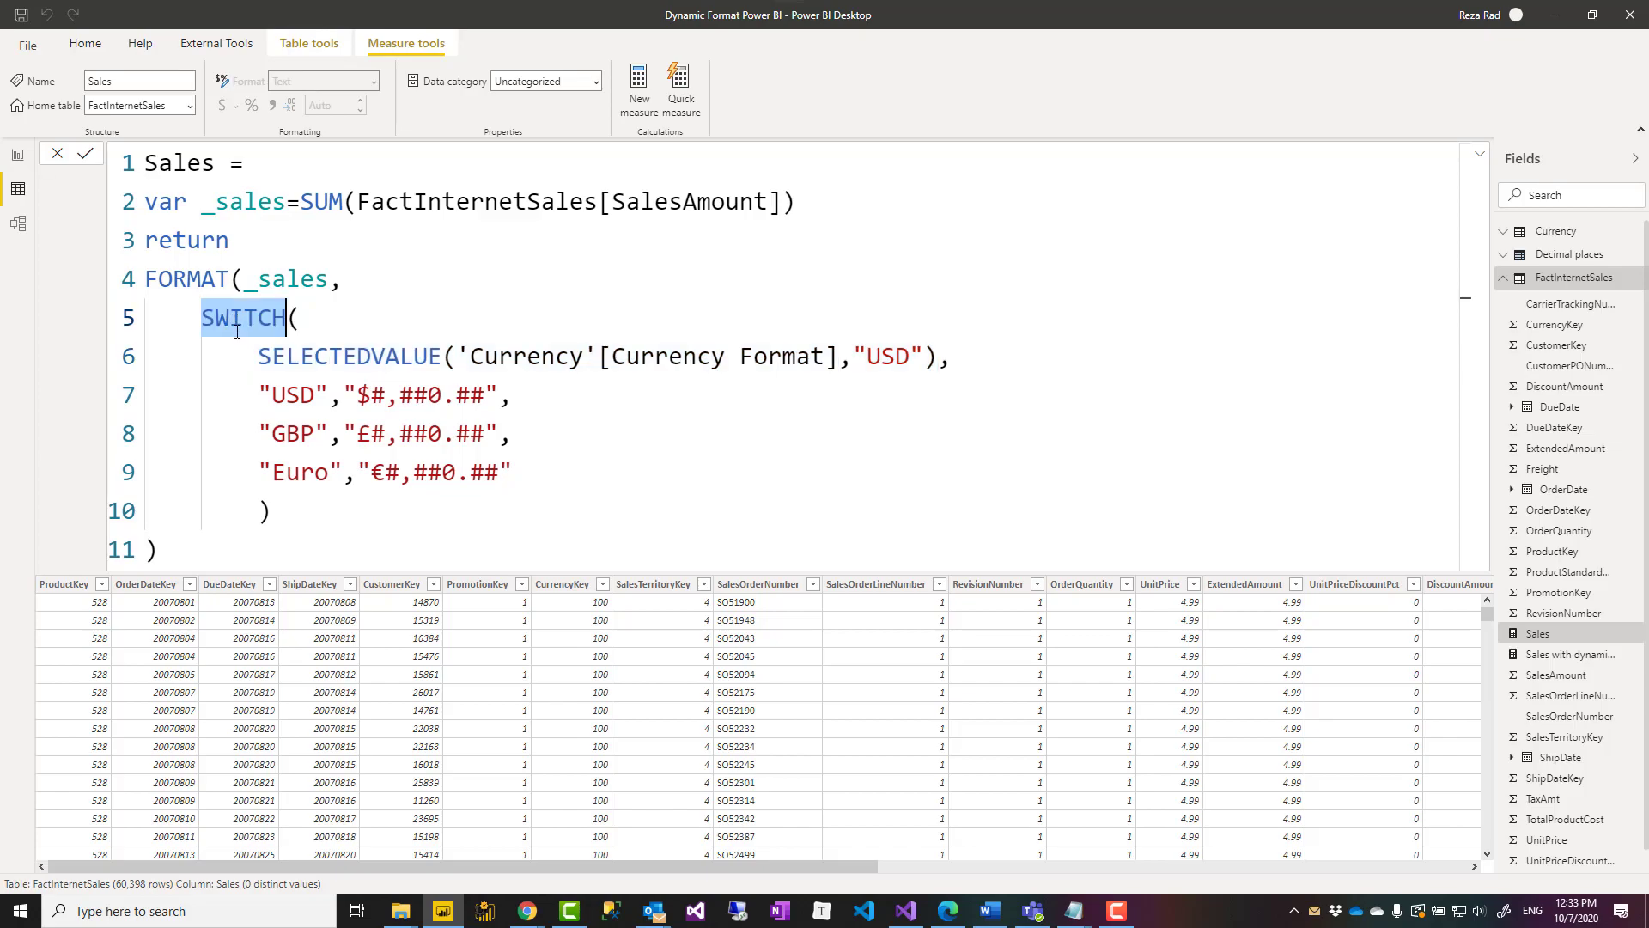
Examine the SWITCH block of the Sales formula, from its SELECTEDVALUE expression to the "USD" format string and closing parenthesis.
drag(259, 358, 942, 359)
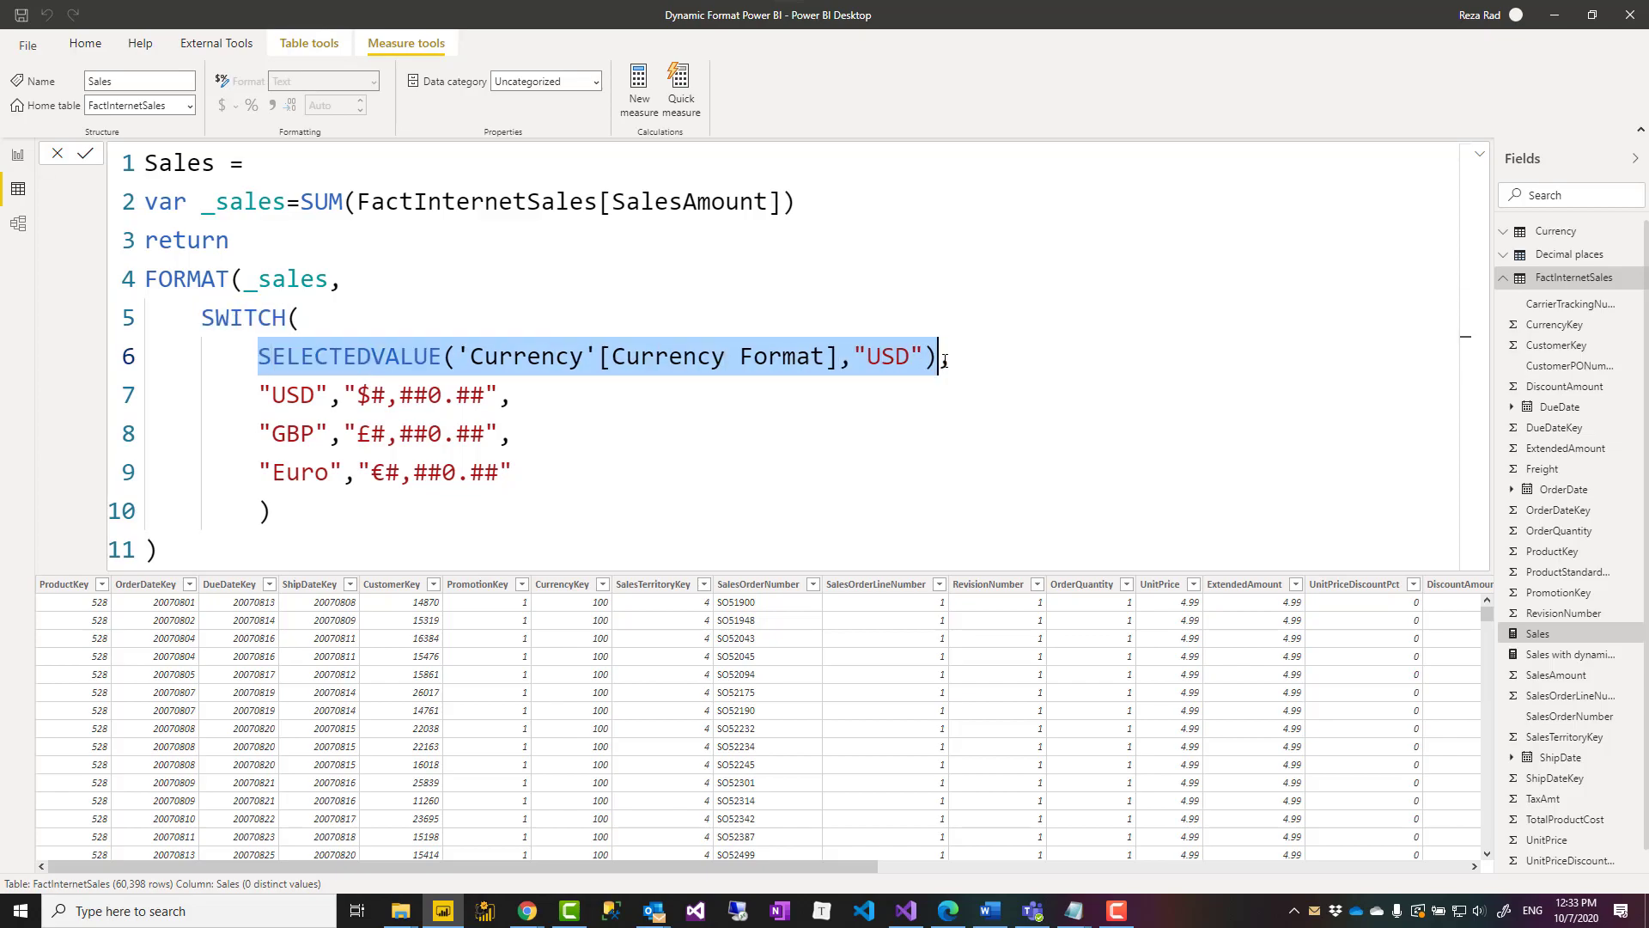
double_click(288, 395)
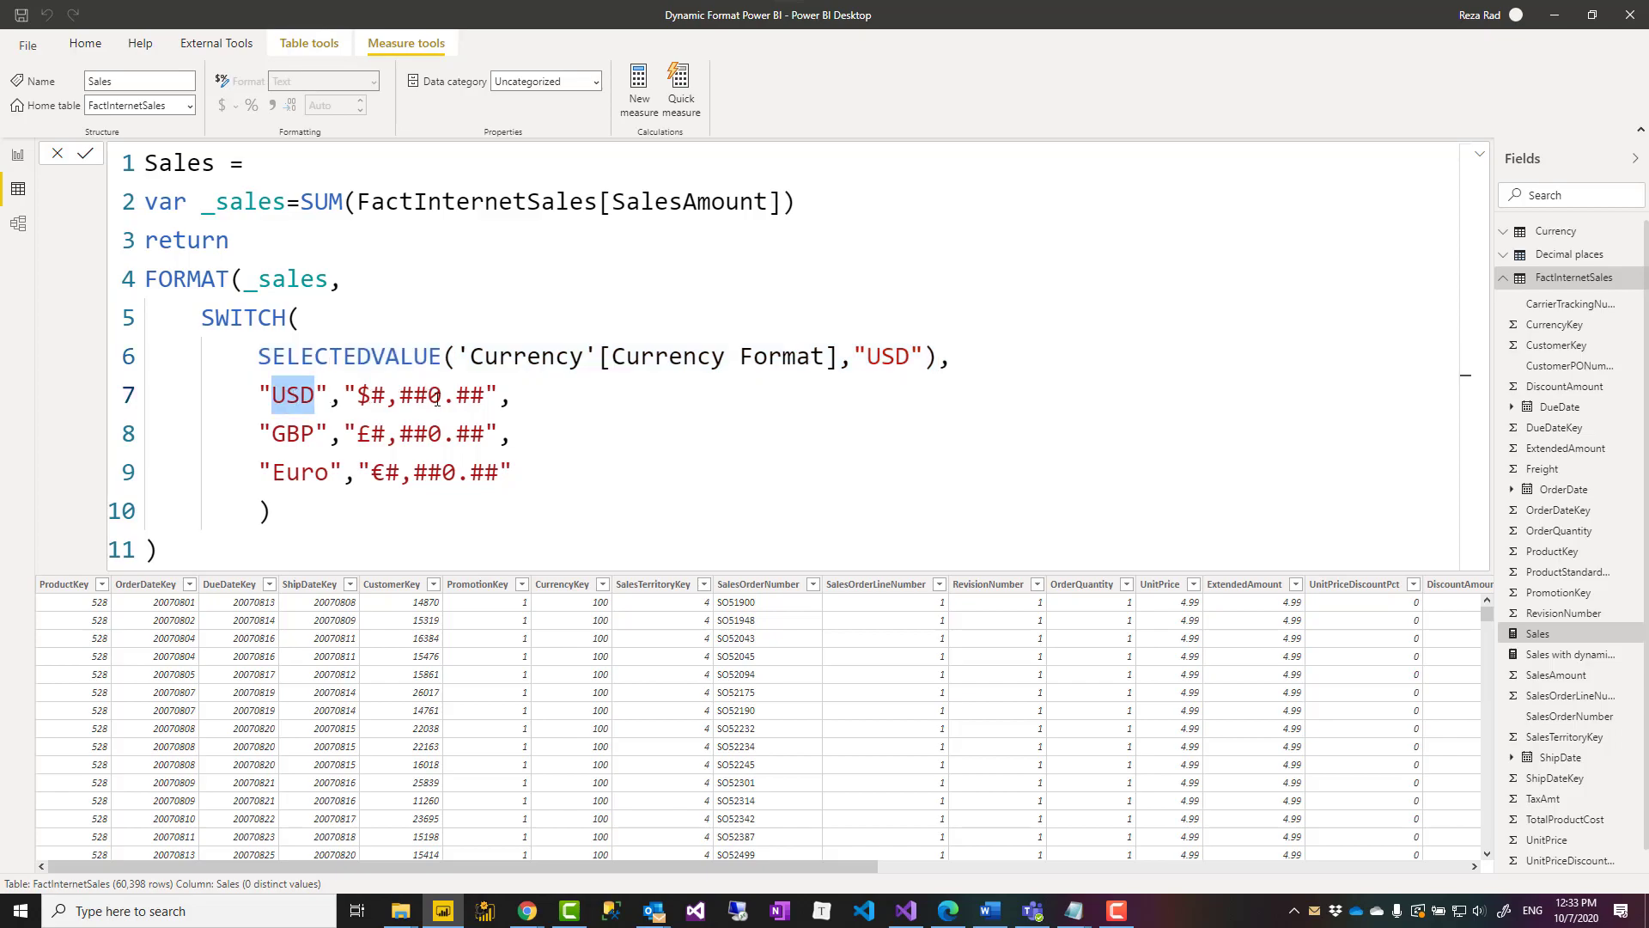
click(438, 398)
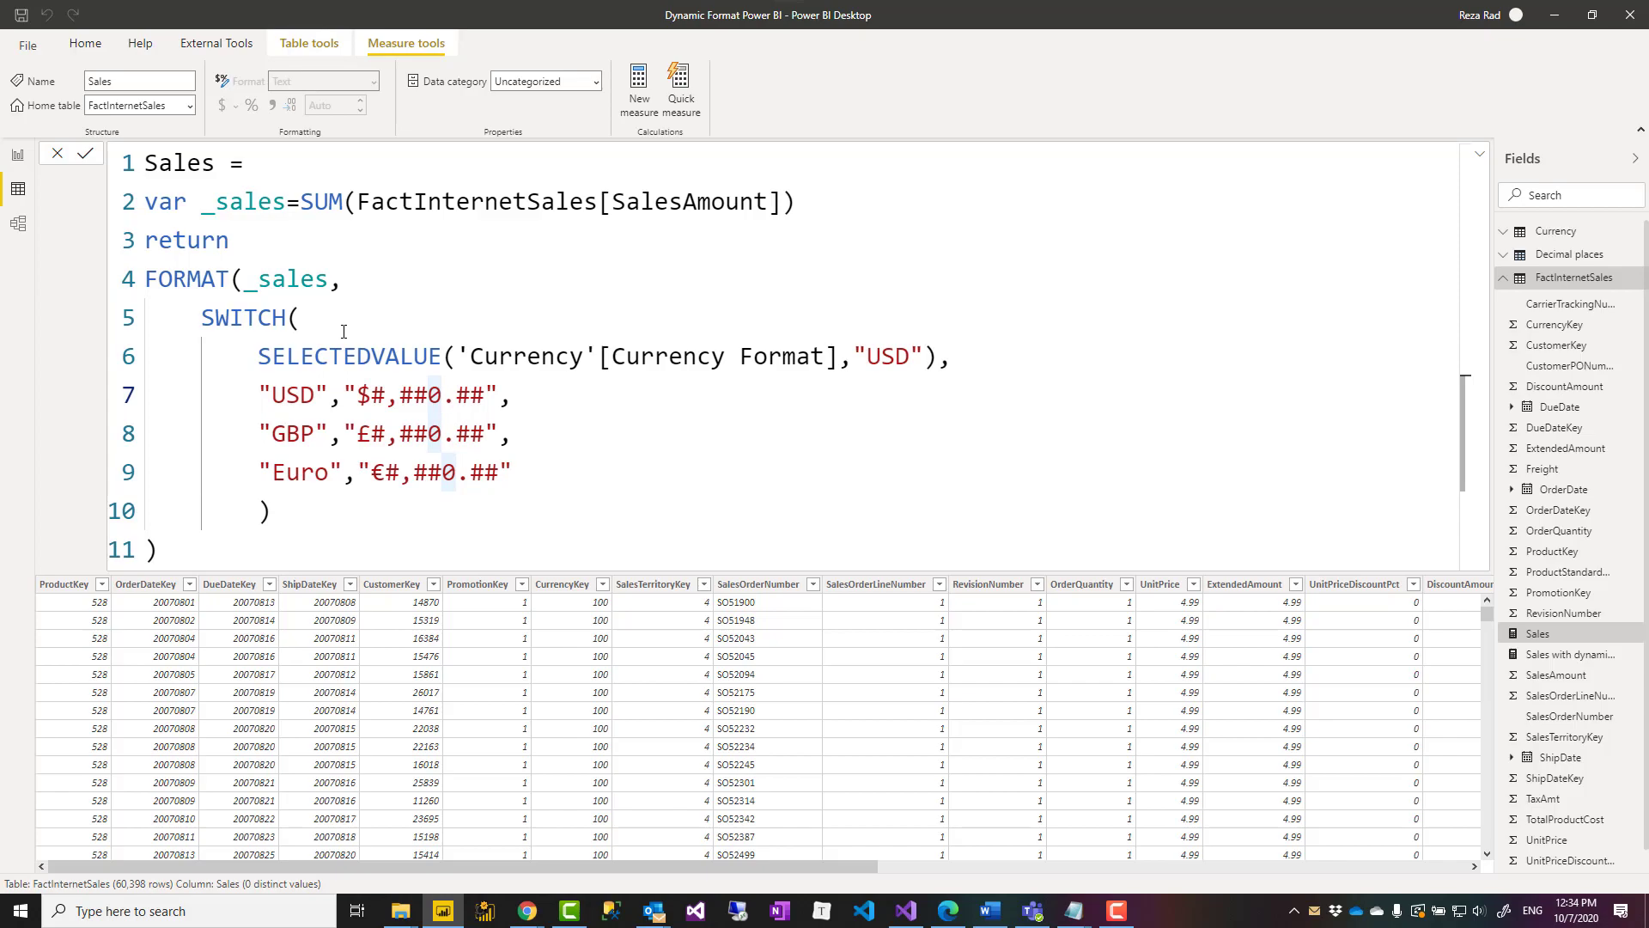
click(318, 323)
drag(204, 319, 295, 510)
click(326, 521)
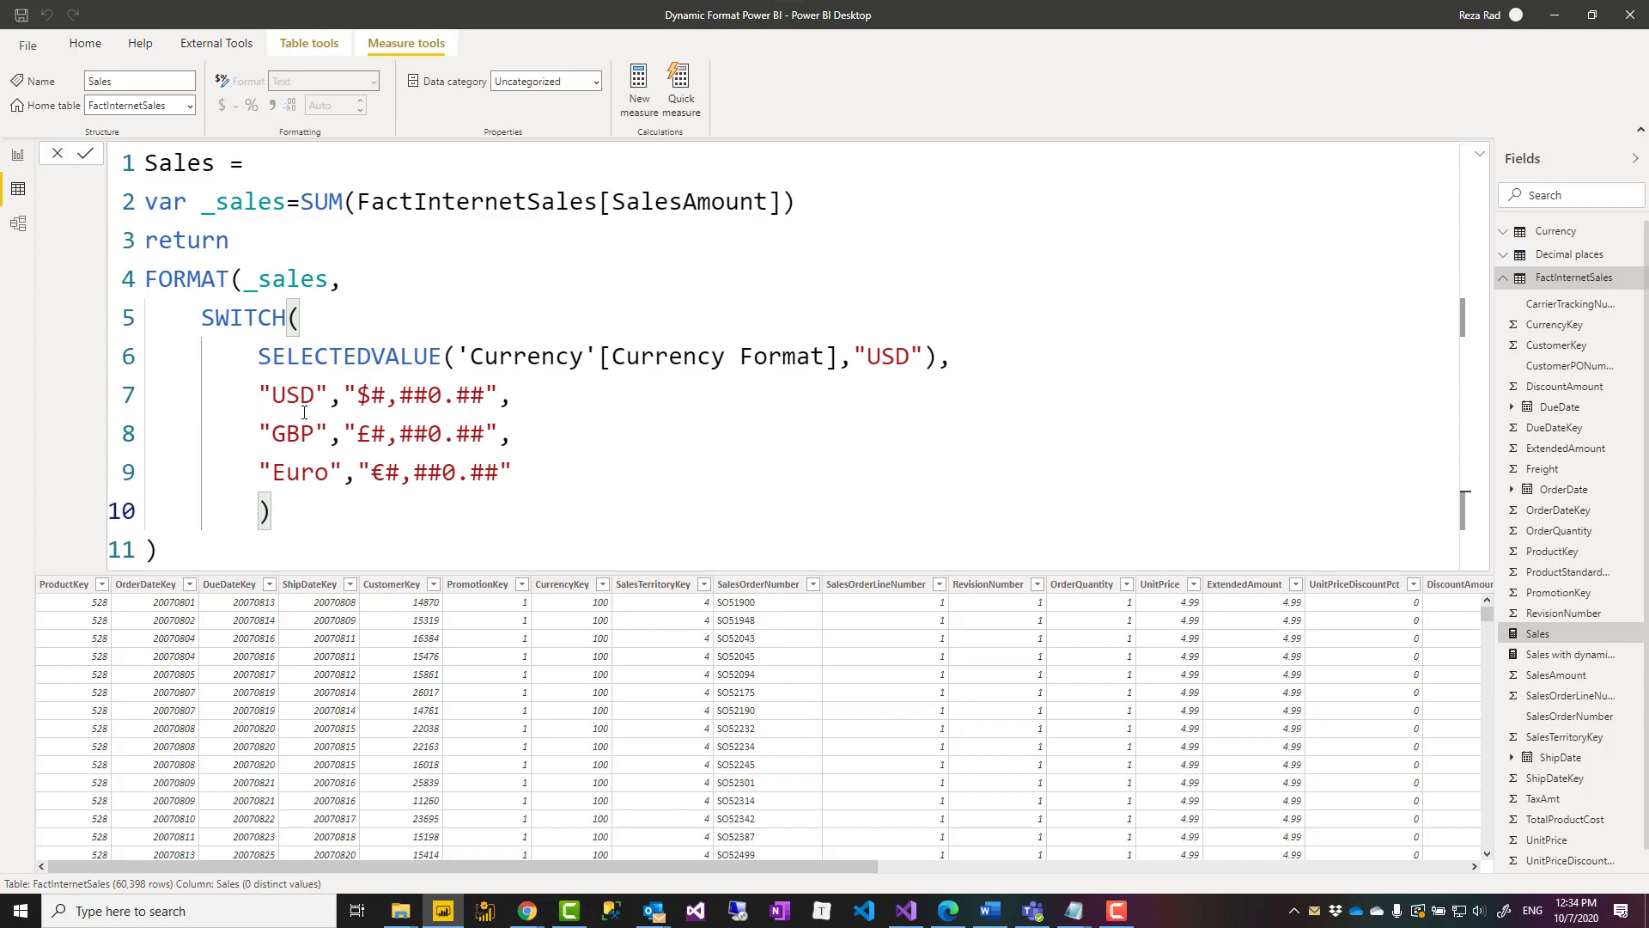
Return to the report and test the Currency Format slicer with Euro, USD and GBP on the Currency page.
click(18, 157)
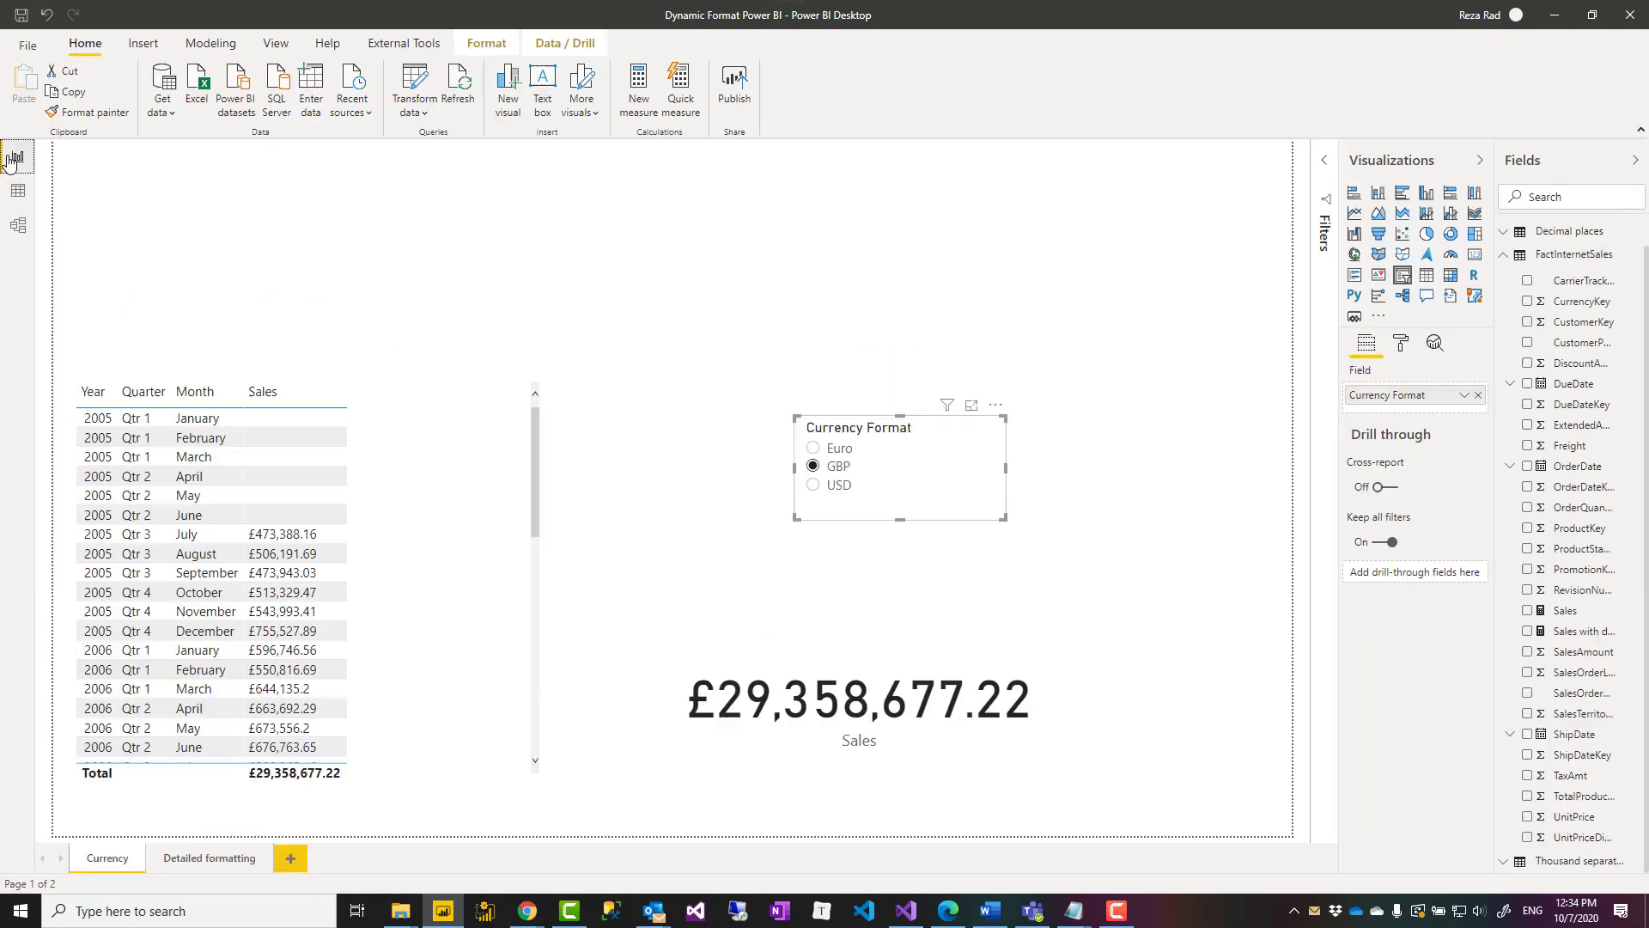
click(838, 449)
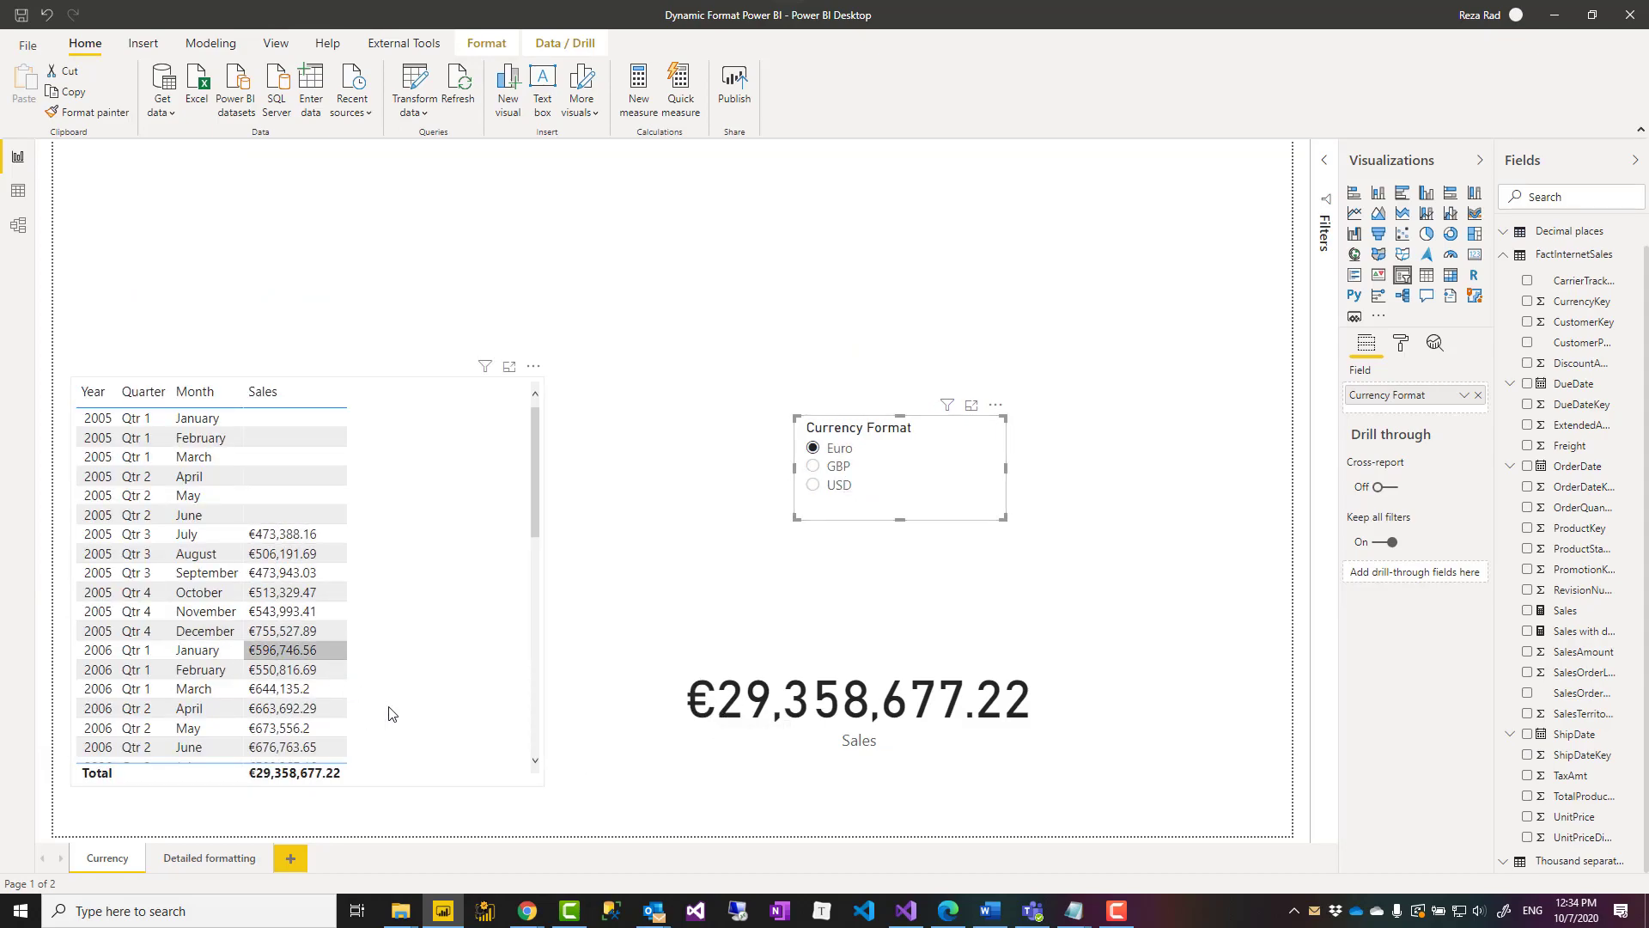
click(830, 483)
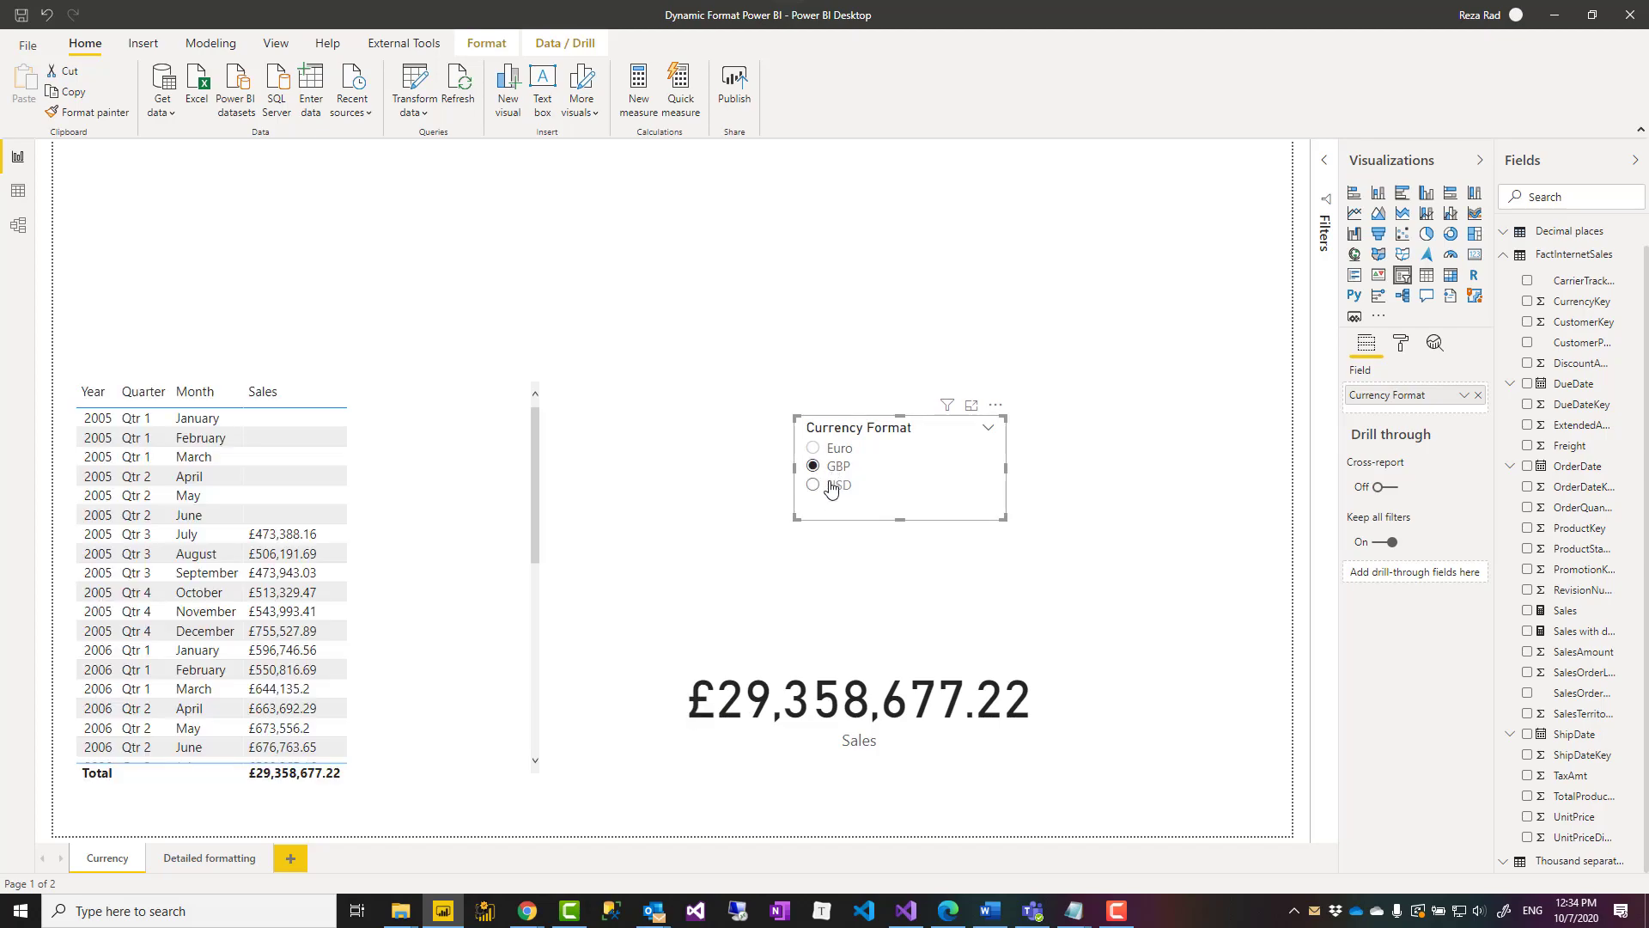
click(829, 468)
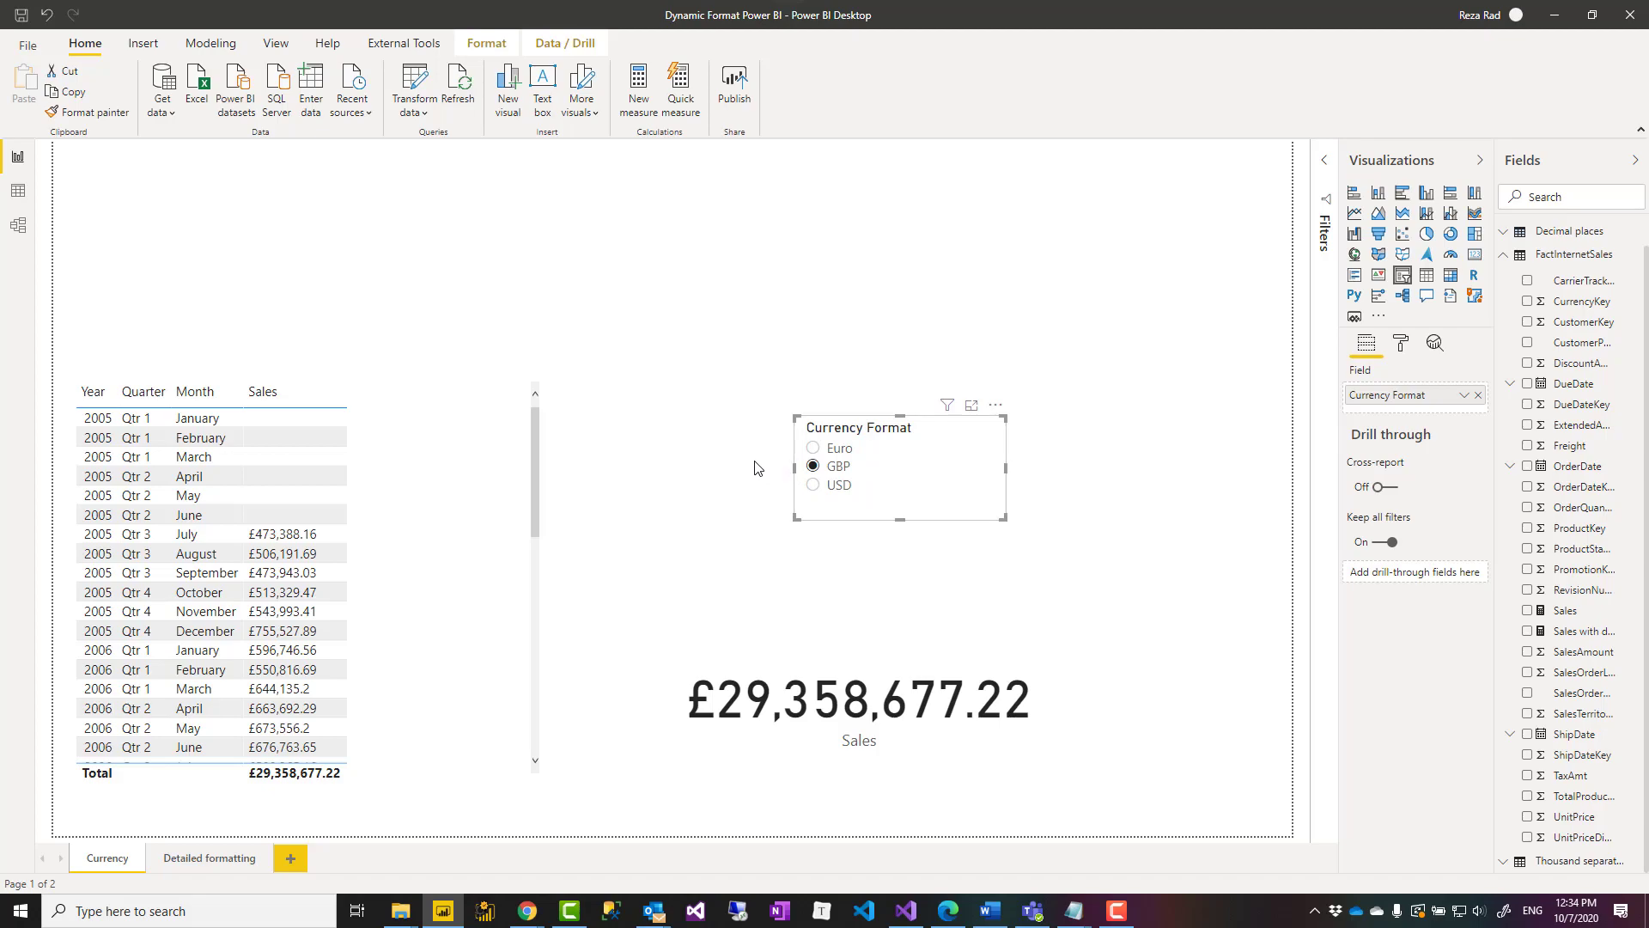
View the data of the Thousand separator table and the Decimal places table.
click(19, 194)
click(1551, 276)
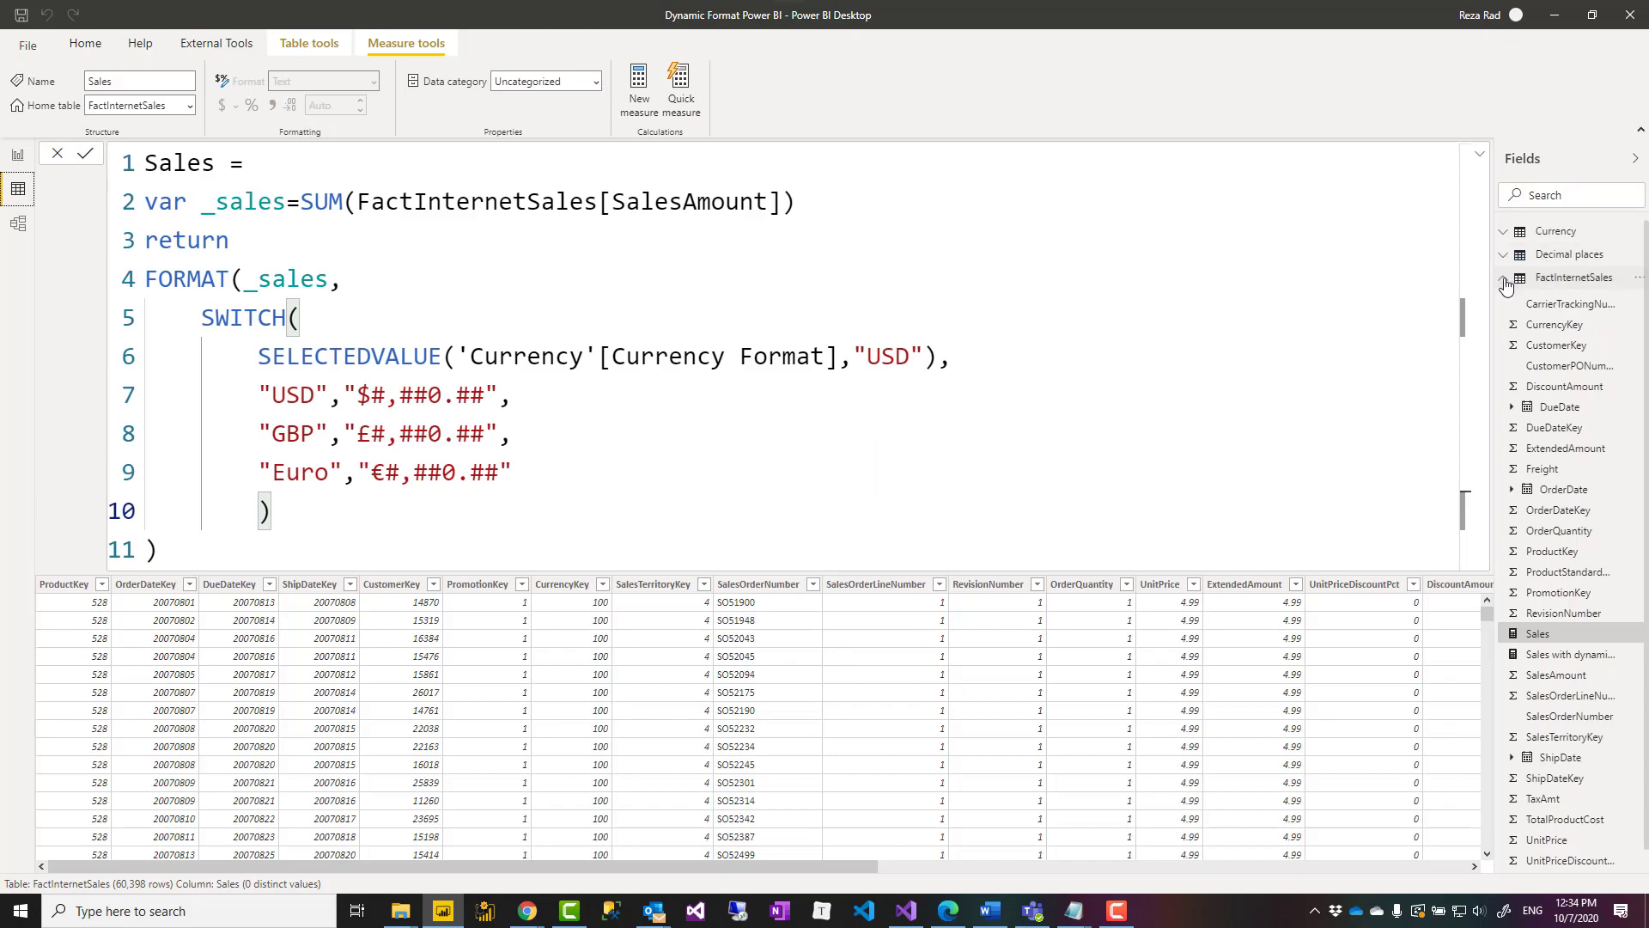
click(1555, 304)
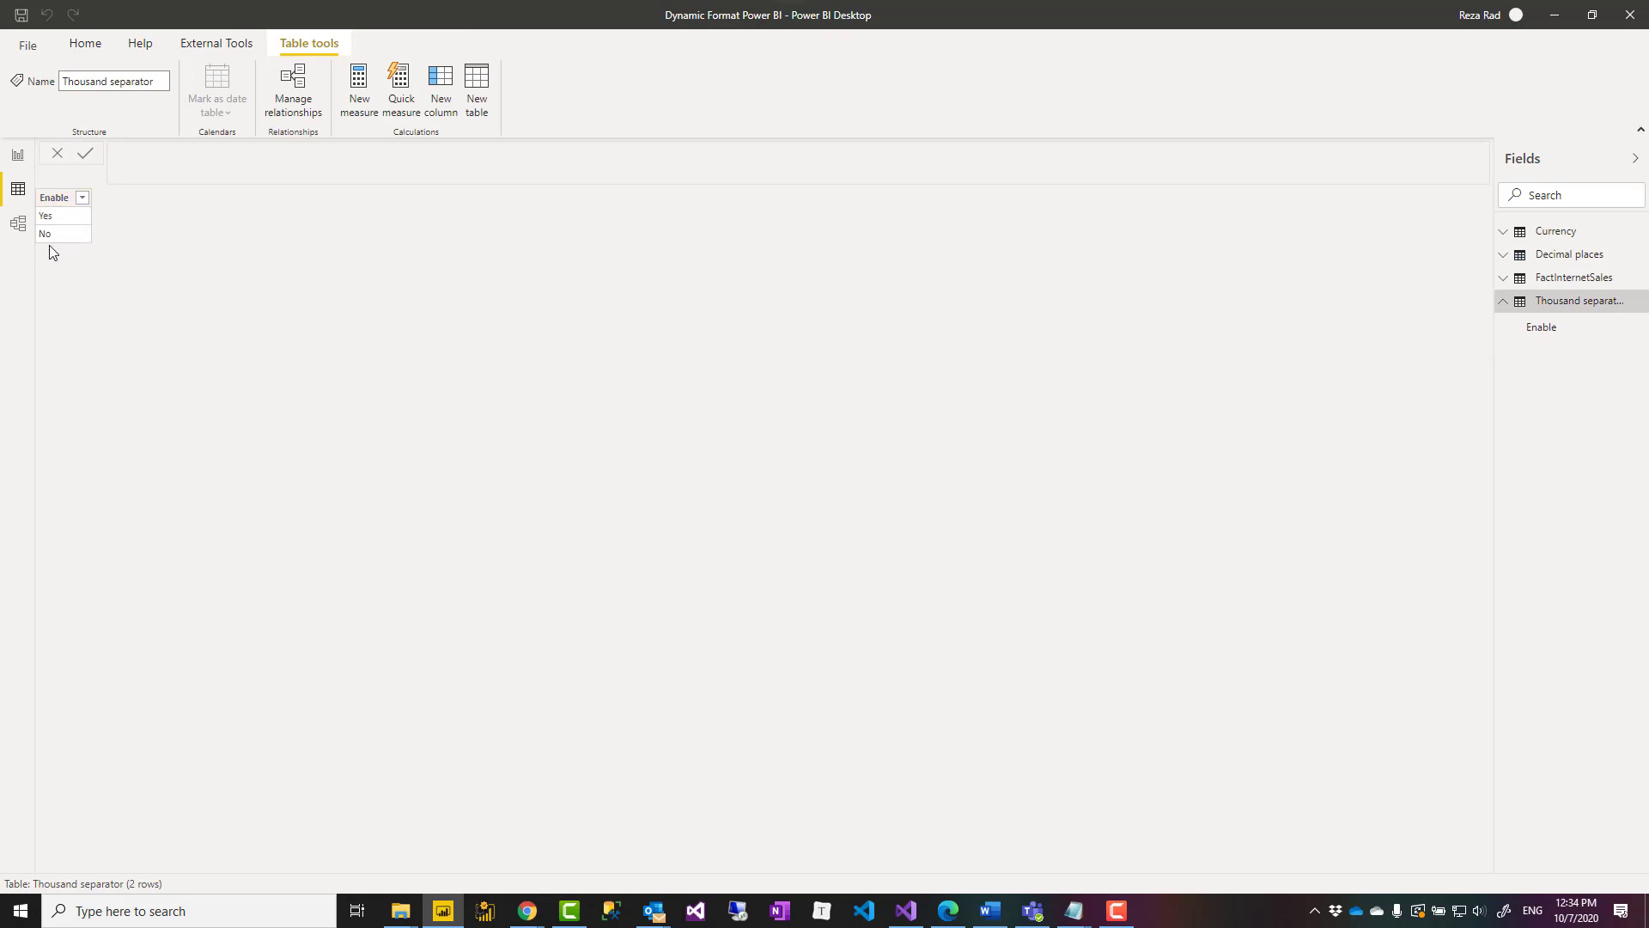
click(1566, 260)
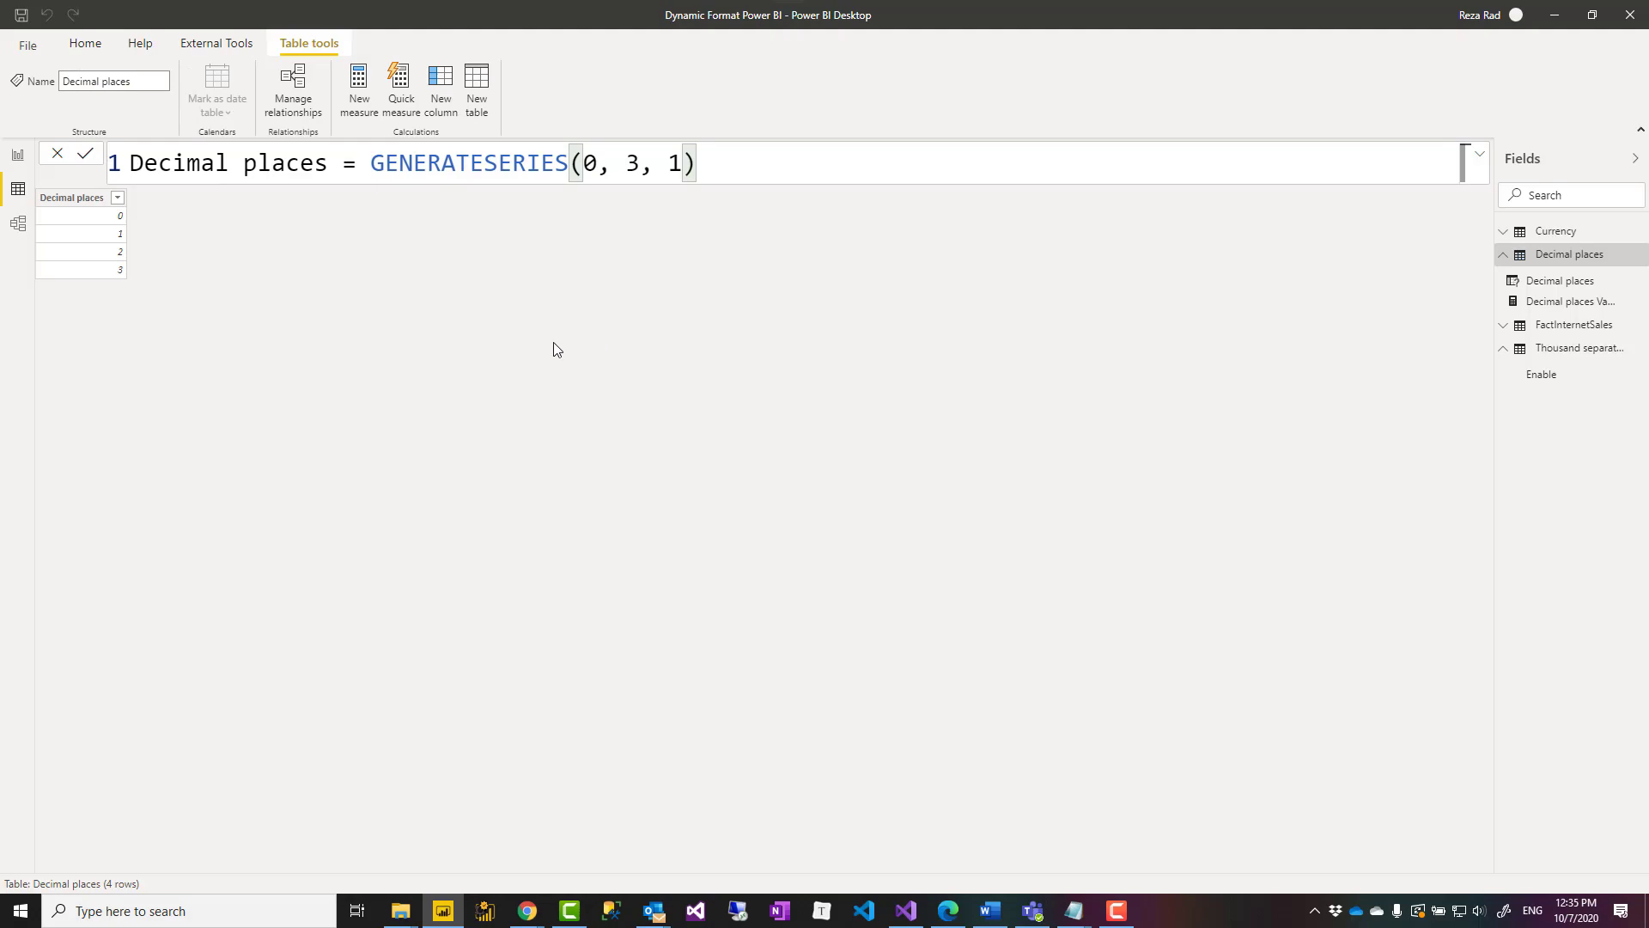
Open the Detailed formatting report page and show the formula of the Sales with dynamic formatting measure in larger text.
click(21, 158)
click(215, 861)
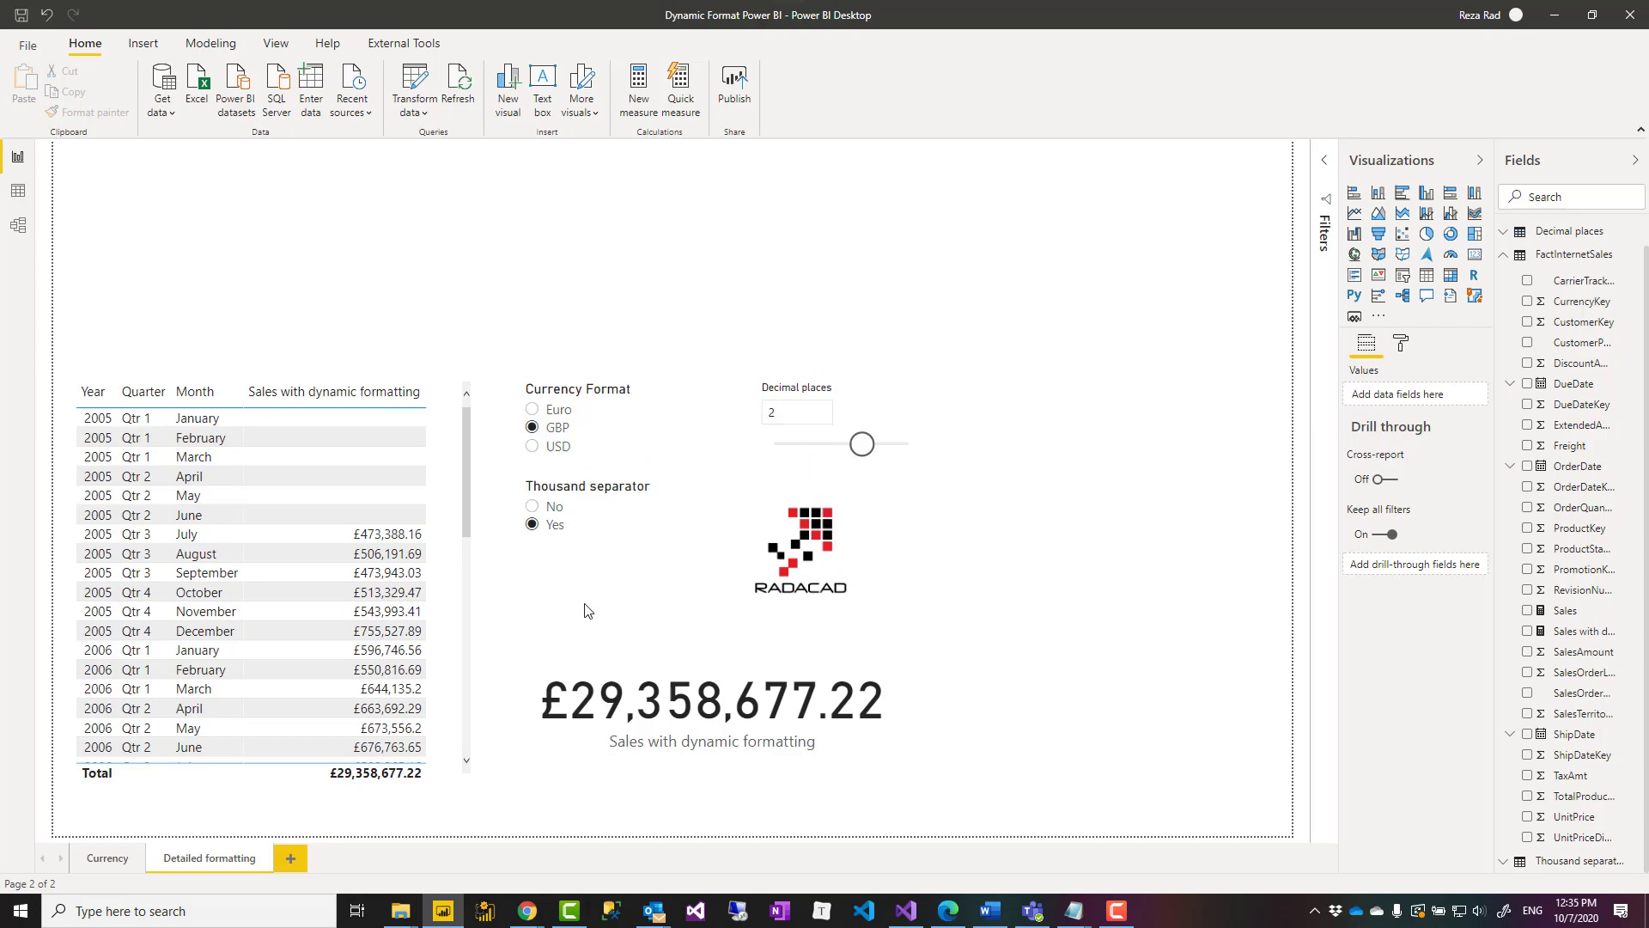
click(1583, 633)
scroll(499, 420, up, 8)
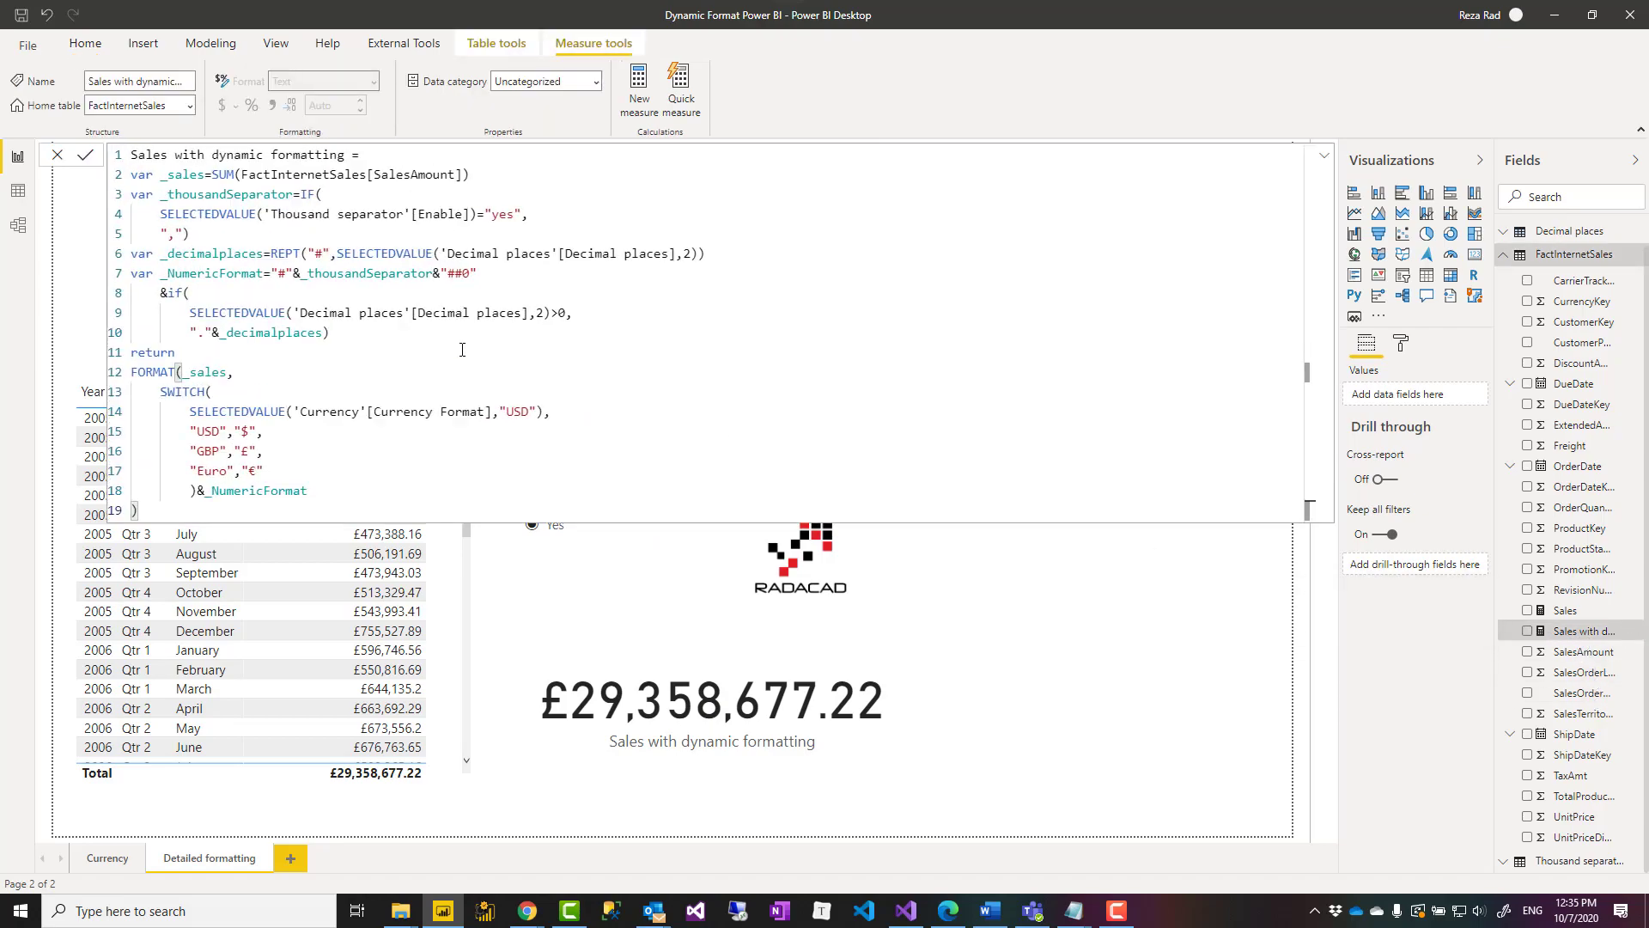
scroll(499, 420, up, 2)
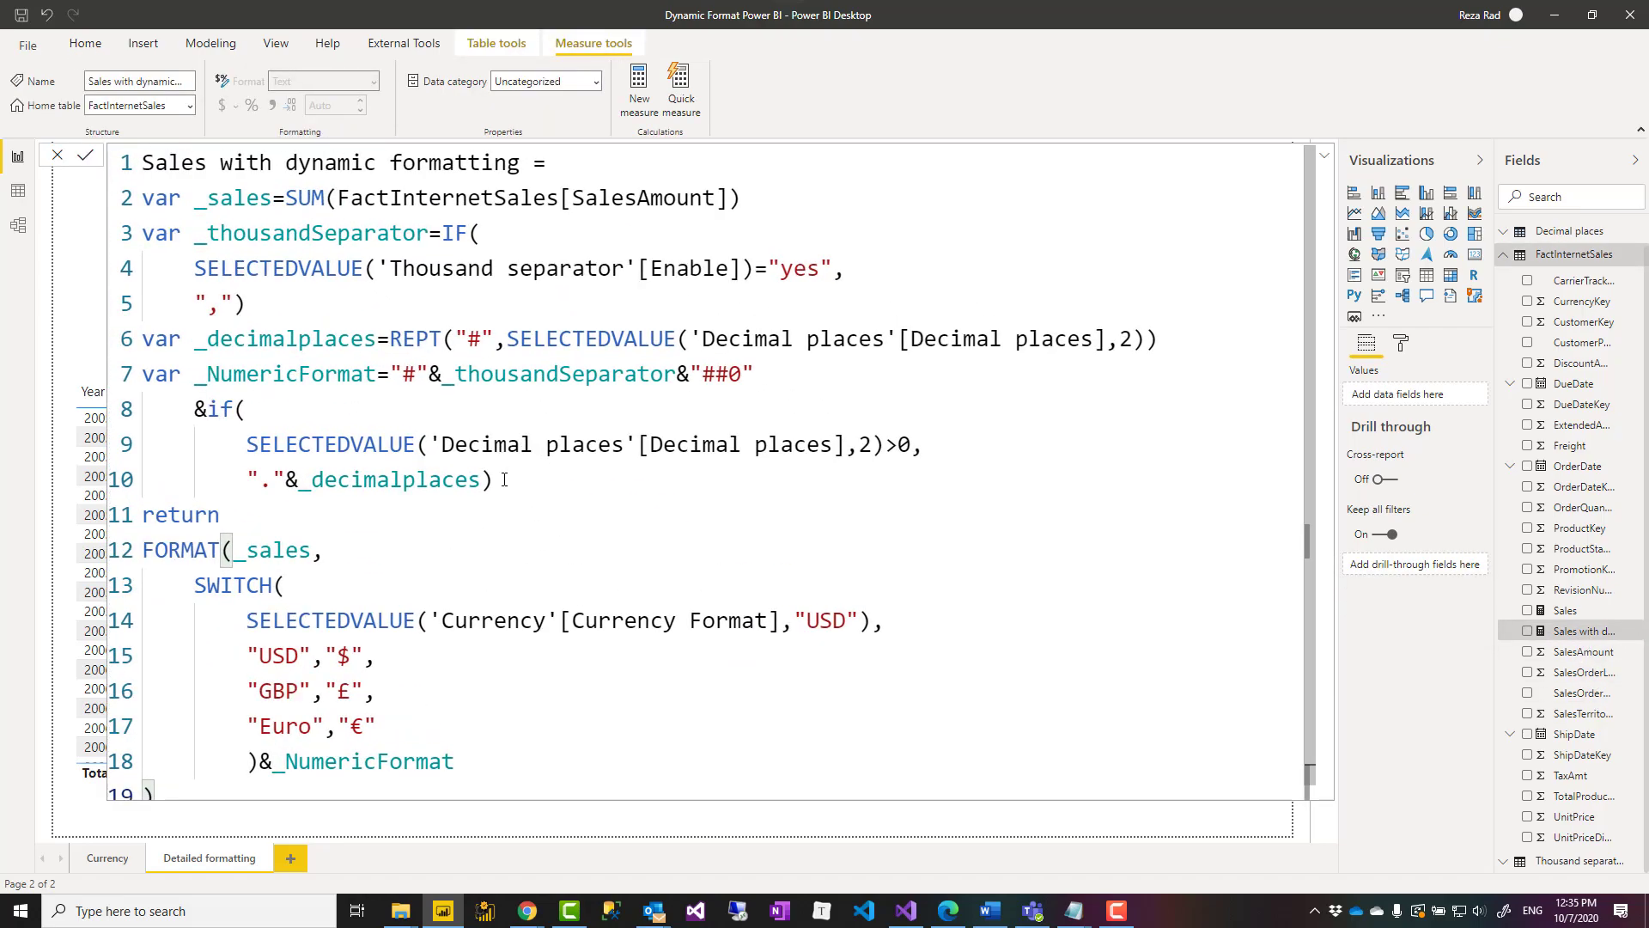
scroll(619, 567, down, 1)
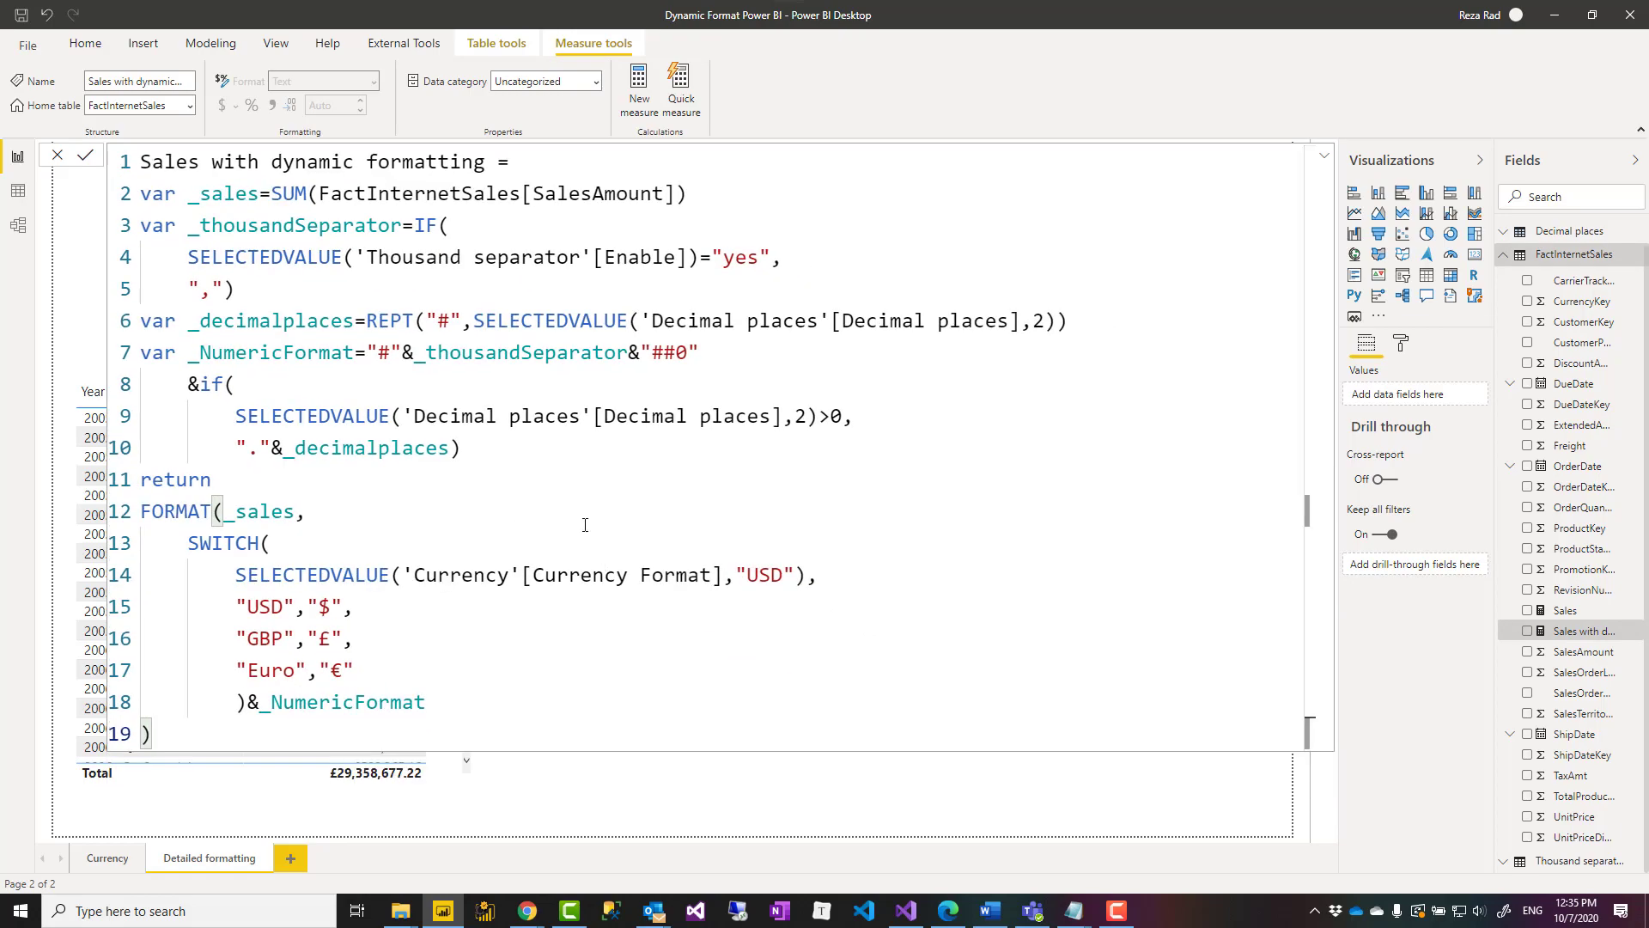
Examine the _thousandSeparator variable's IF condition on 'Thousand separator'[Enable] and the comma it returns.
click(471, 228)
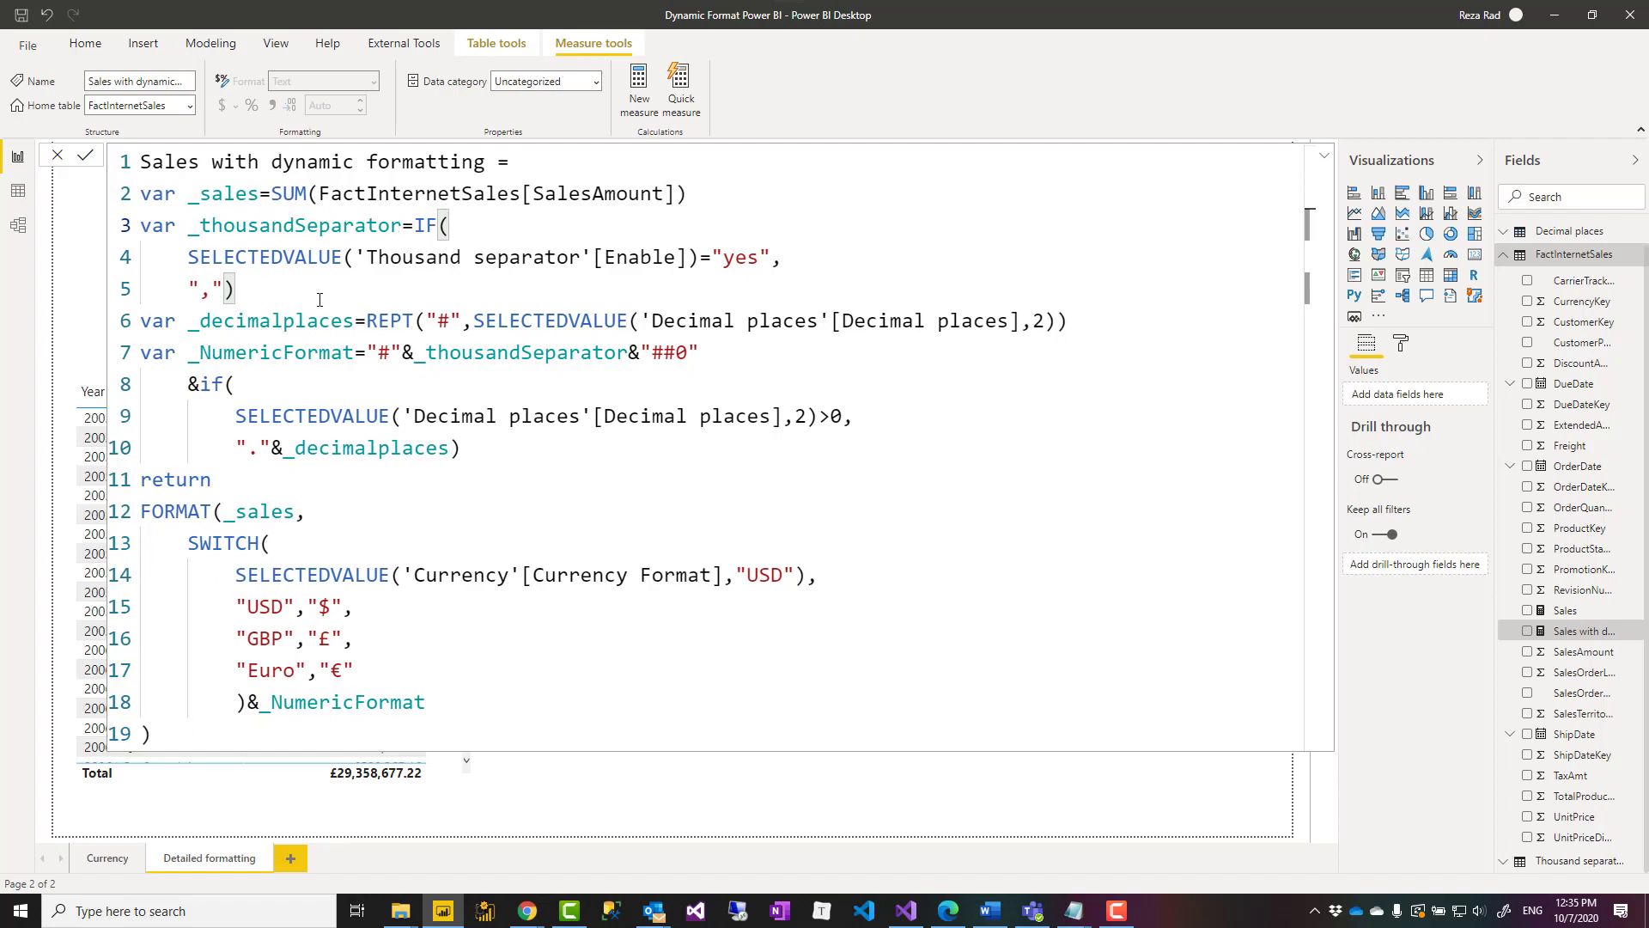
drag(195, 262, 701, 257)
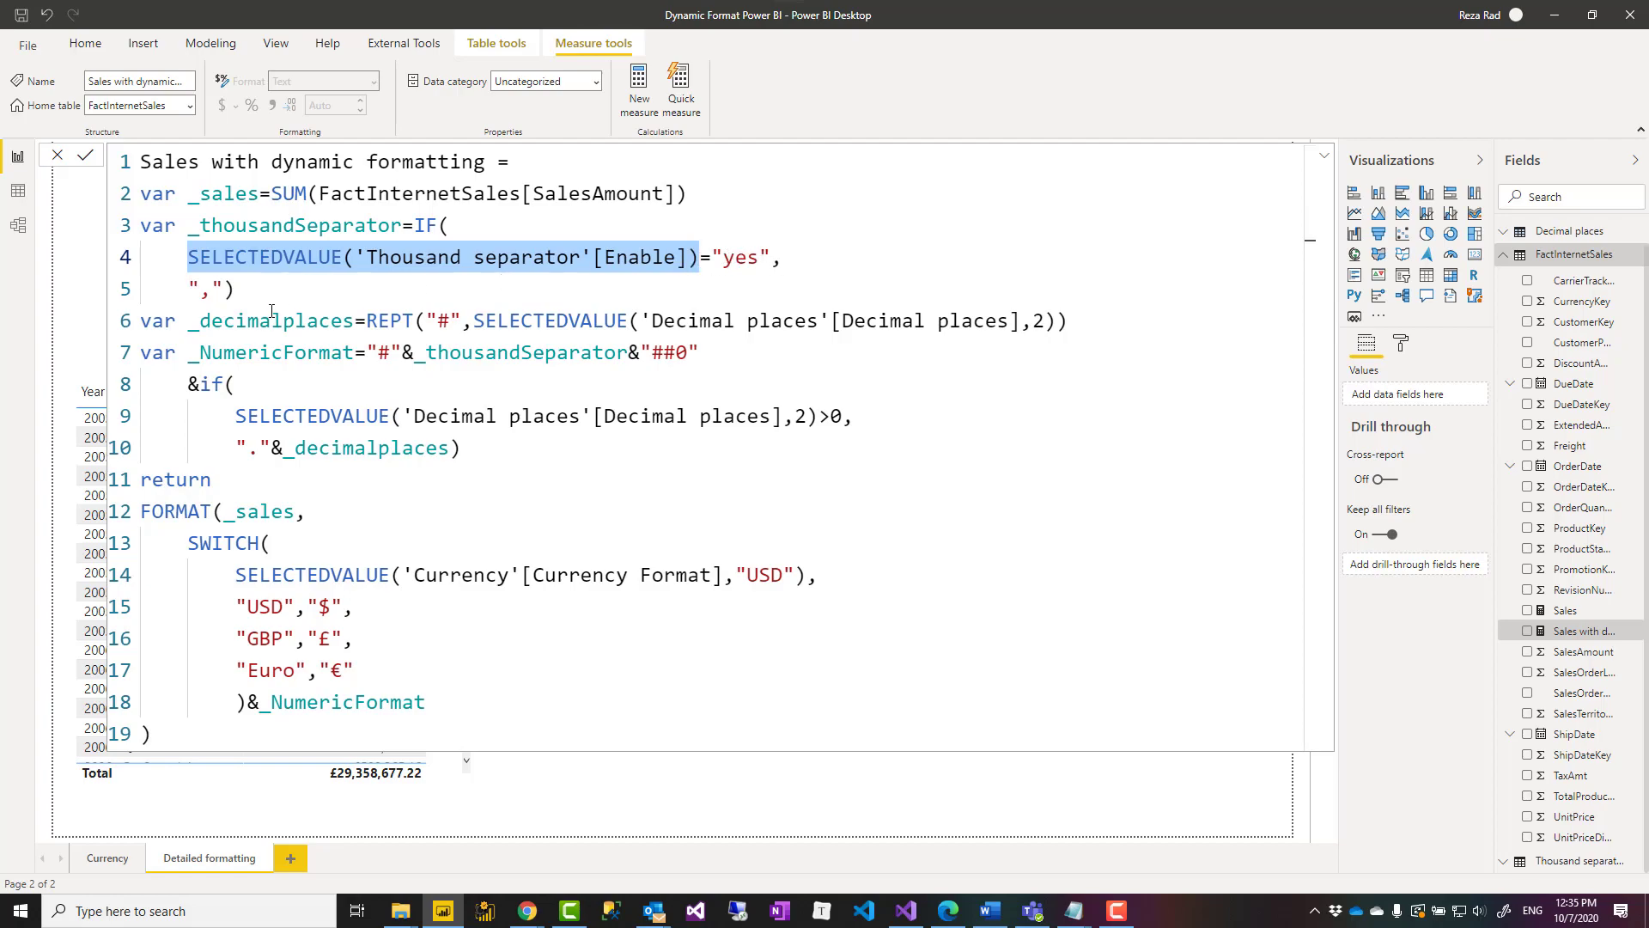
drag(200, 291, 212, 290)
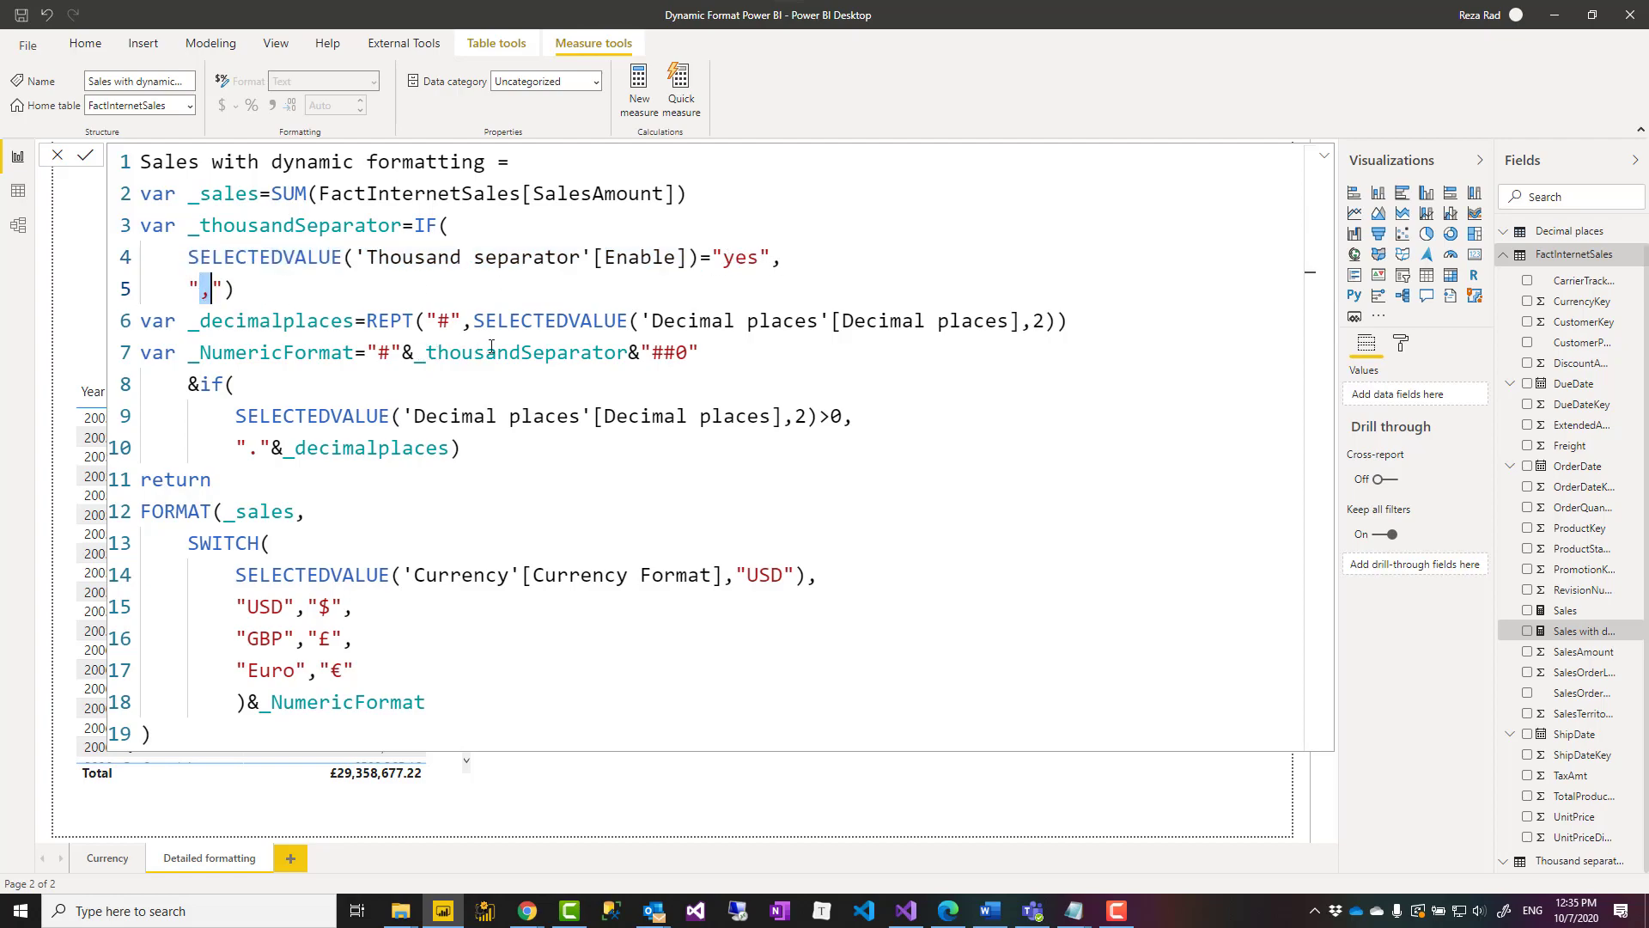
Examine how the _decimalplaces variable repeats "#" with the REPT function.
double_click(282, 326)
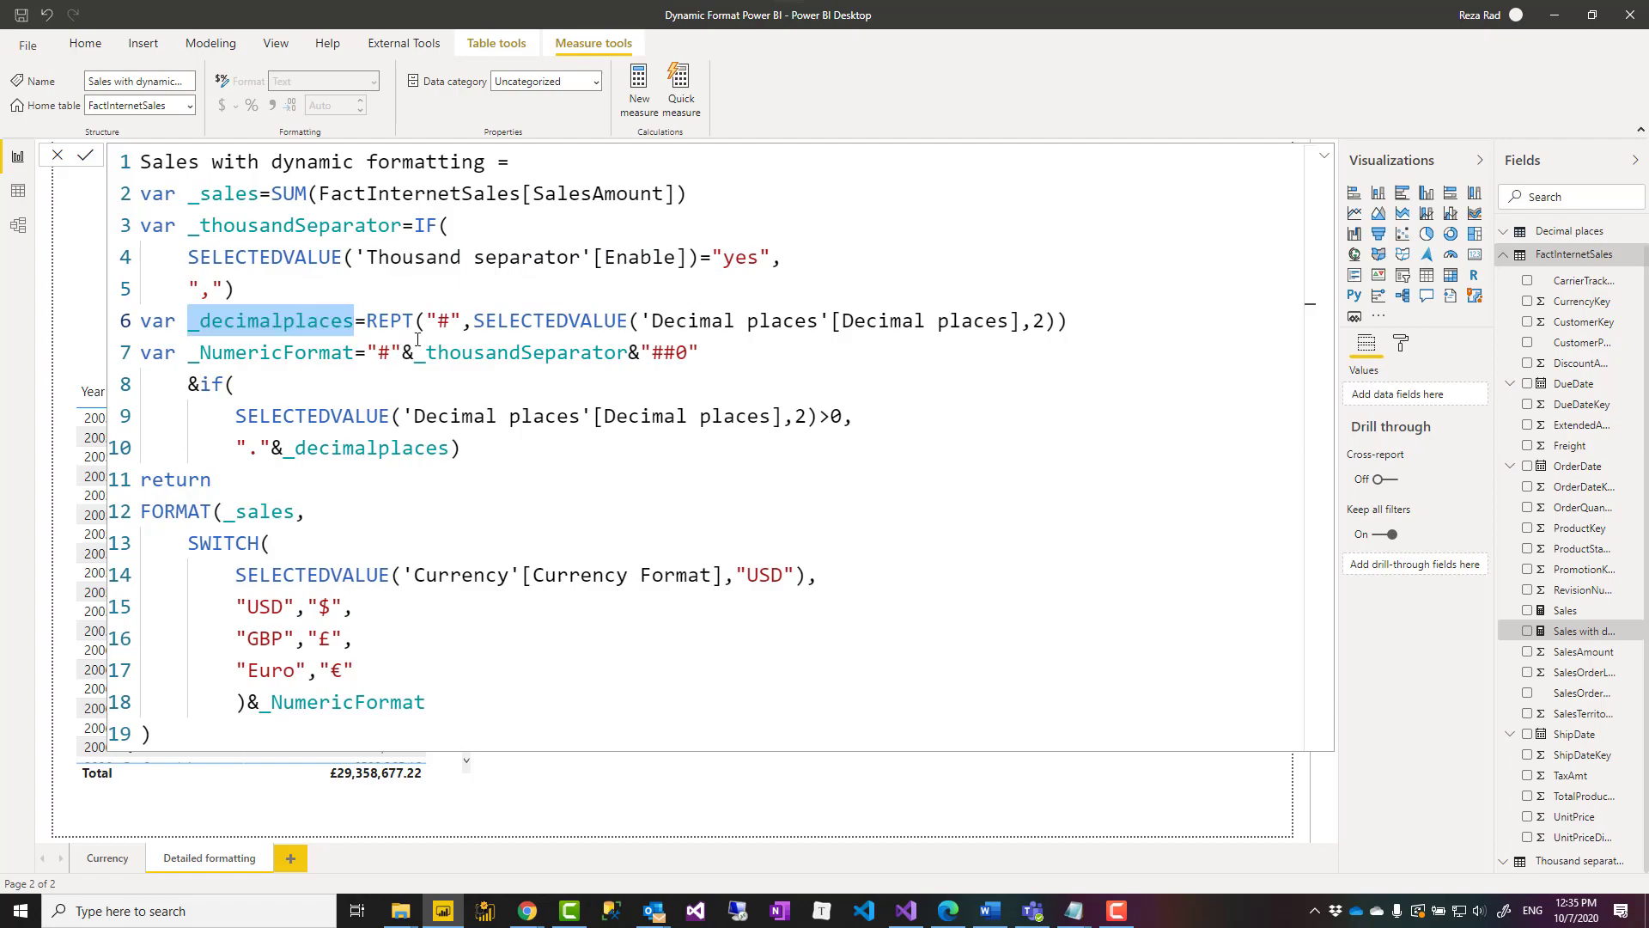
drag(438, 322, 449, 321)
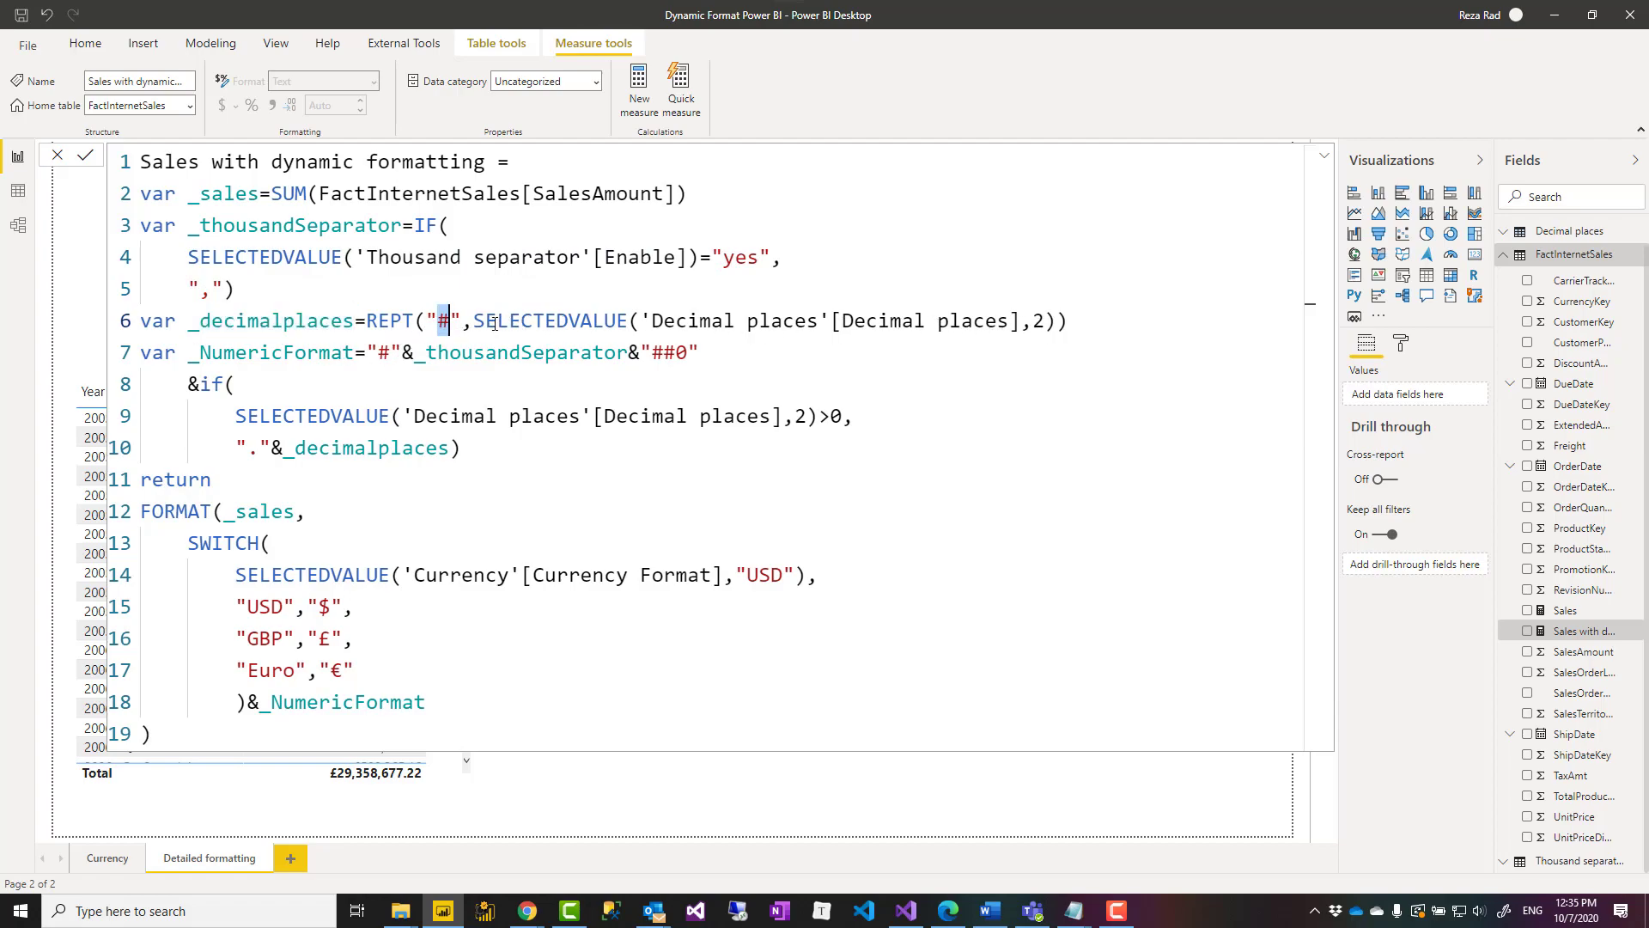
double_click(408, 322)
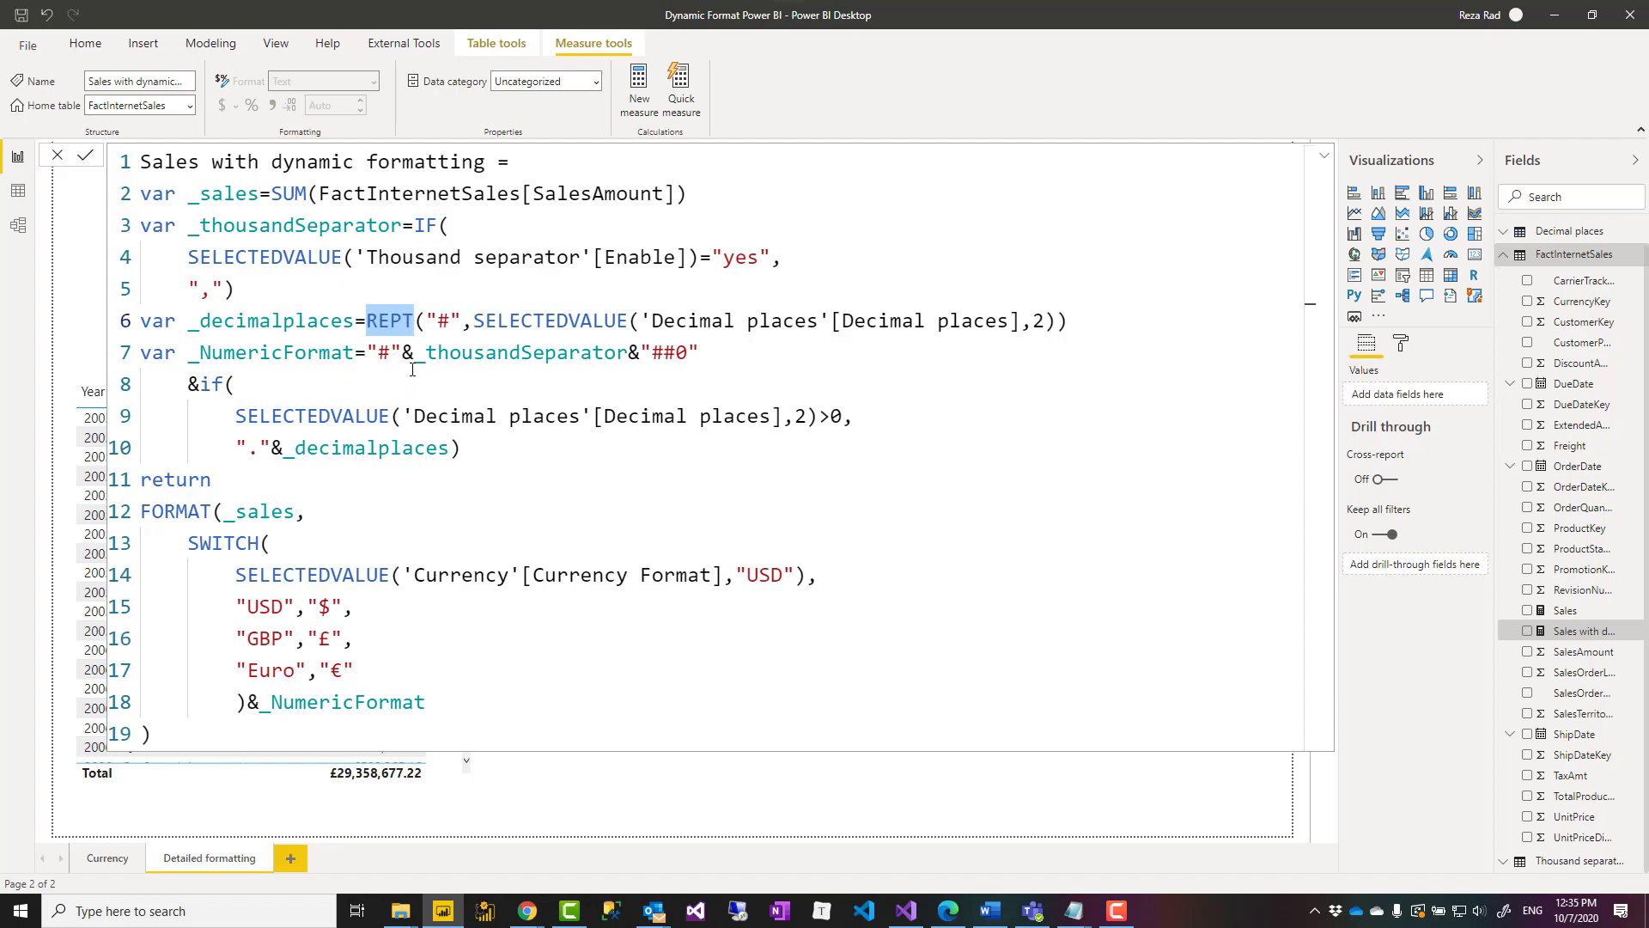
Examine the _NumericFormat expression and how it is appended to the SWITCH currency symbol inside FORMAT.
drag(366, 352, 463, 453)
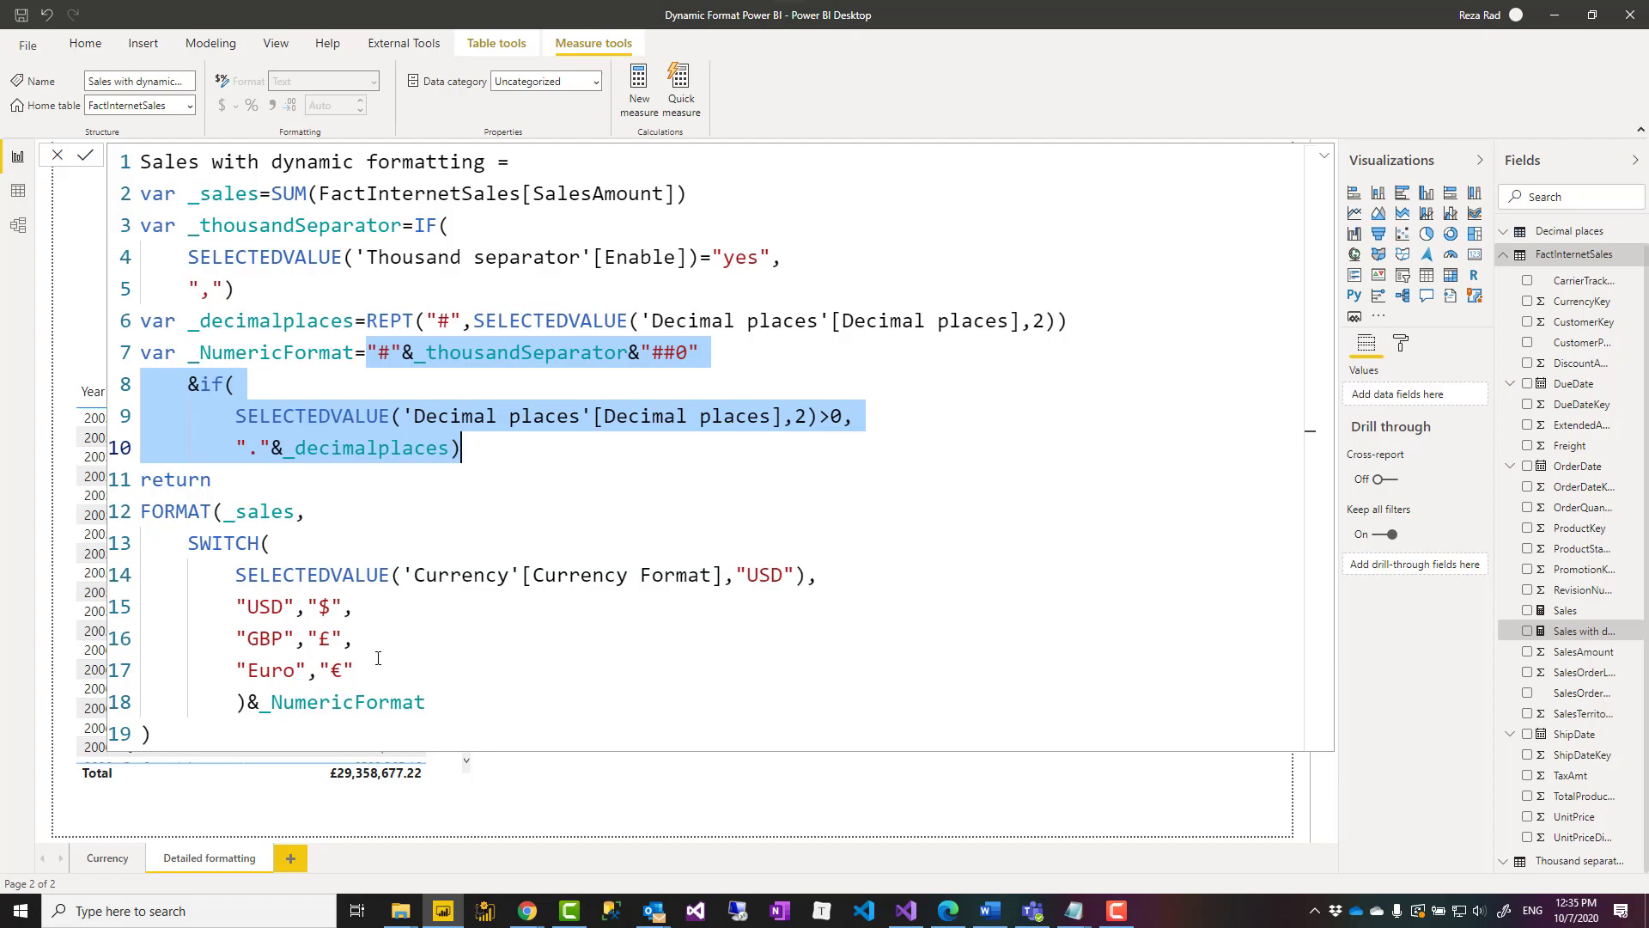
drag(247, 703, 234, 580)
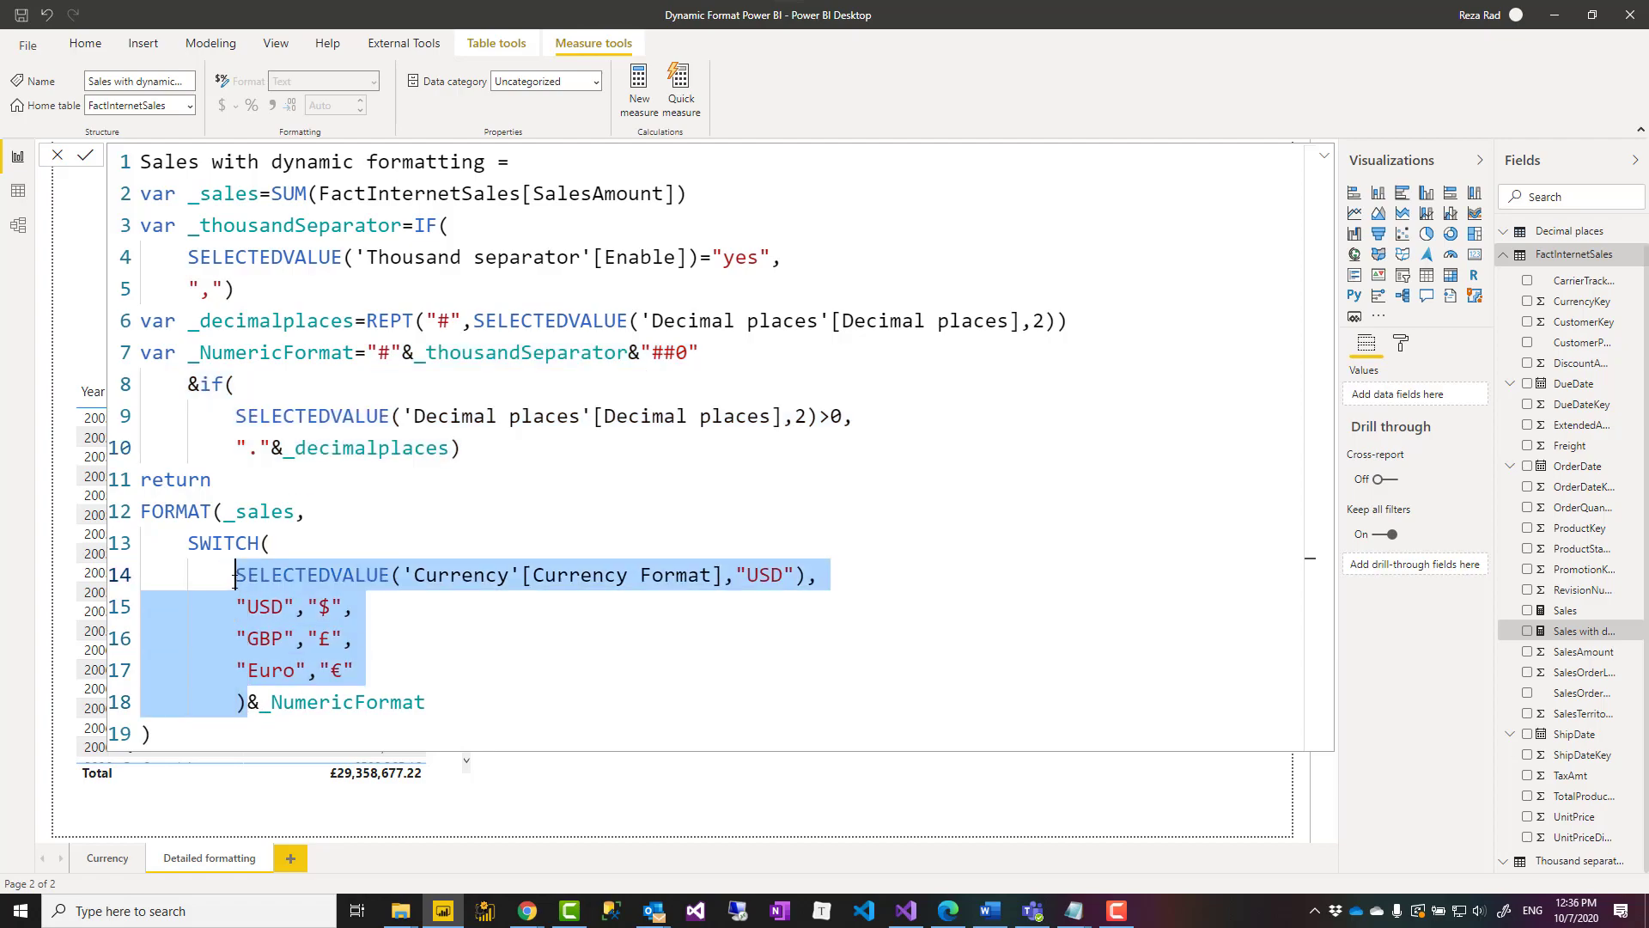
double_click(294, 702)
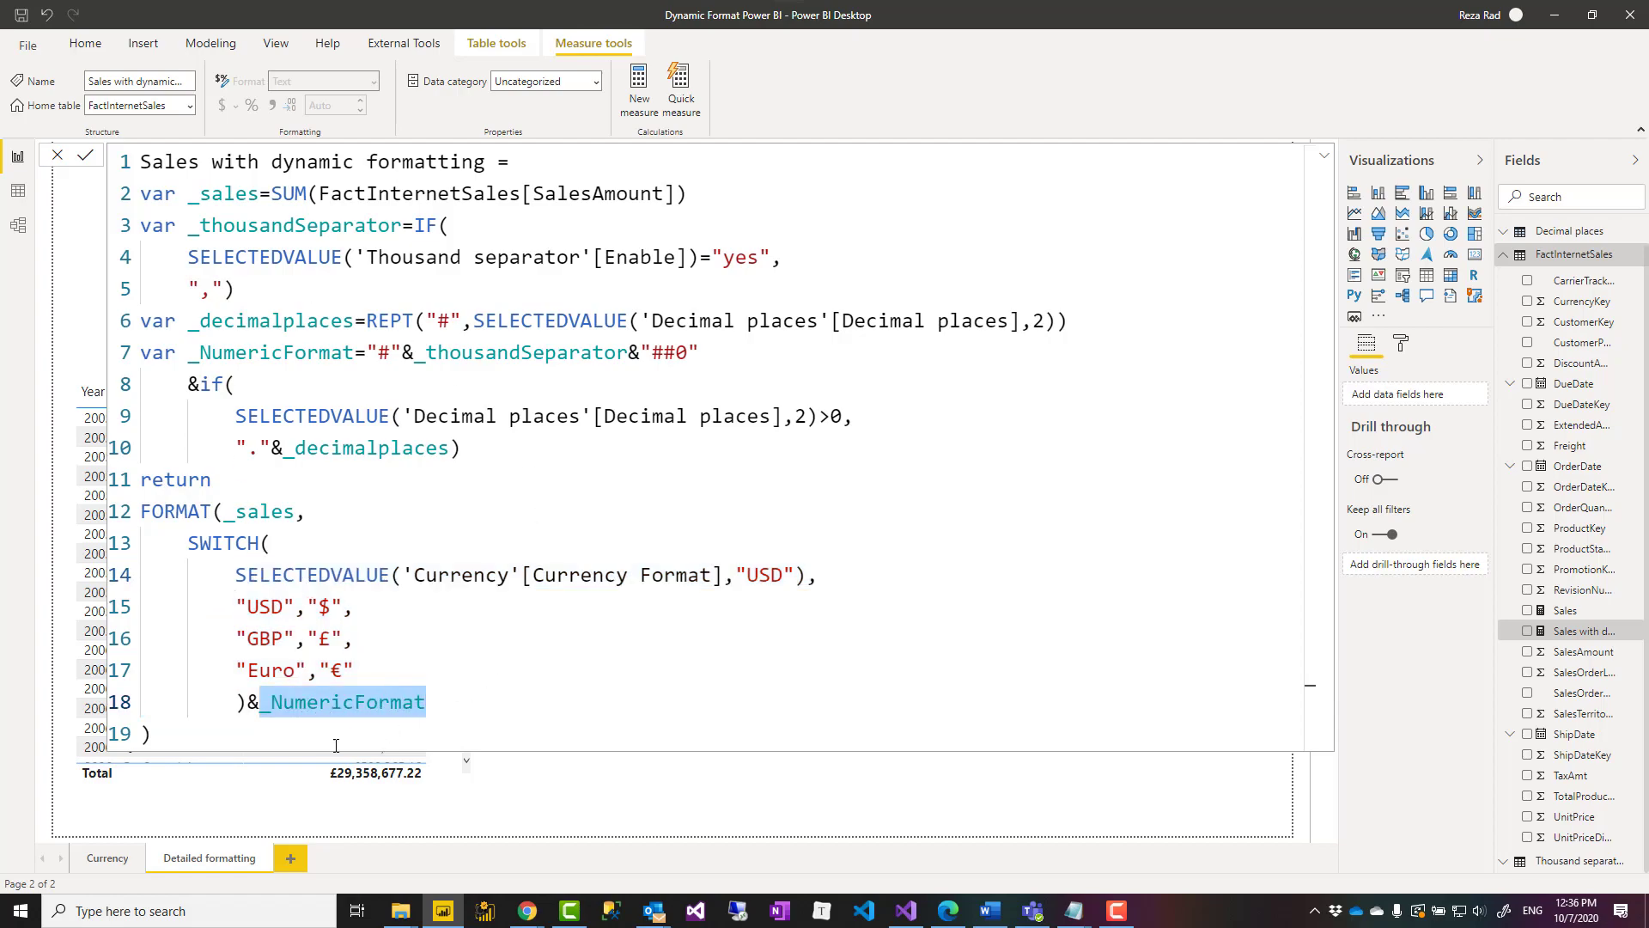
click(293, 740)
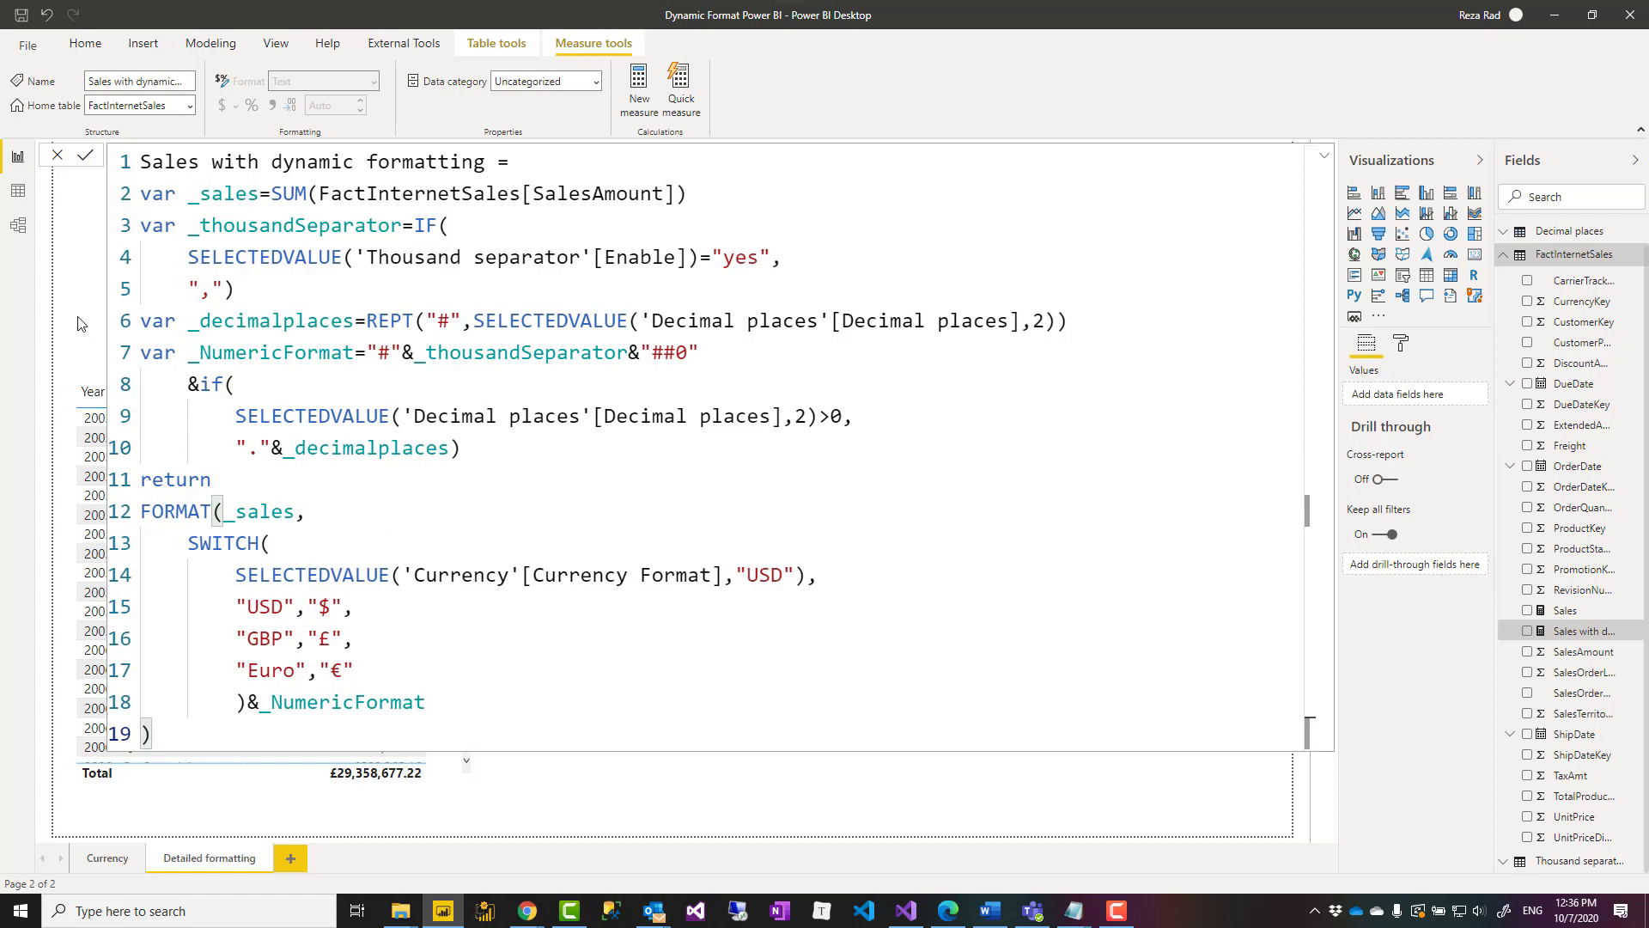
Collapse the formula and test the Currency Format slicer with USD, GBP and Euro, ending on GBP.
click(1324, 157)
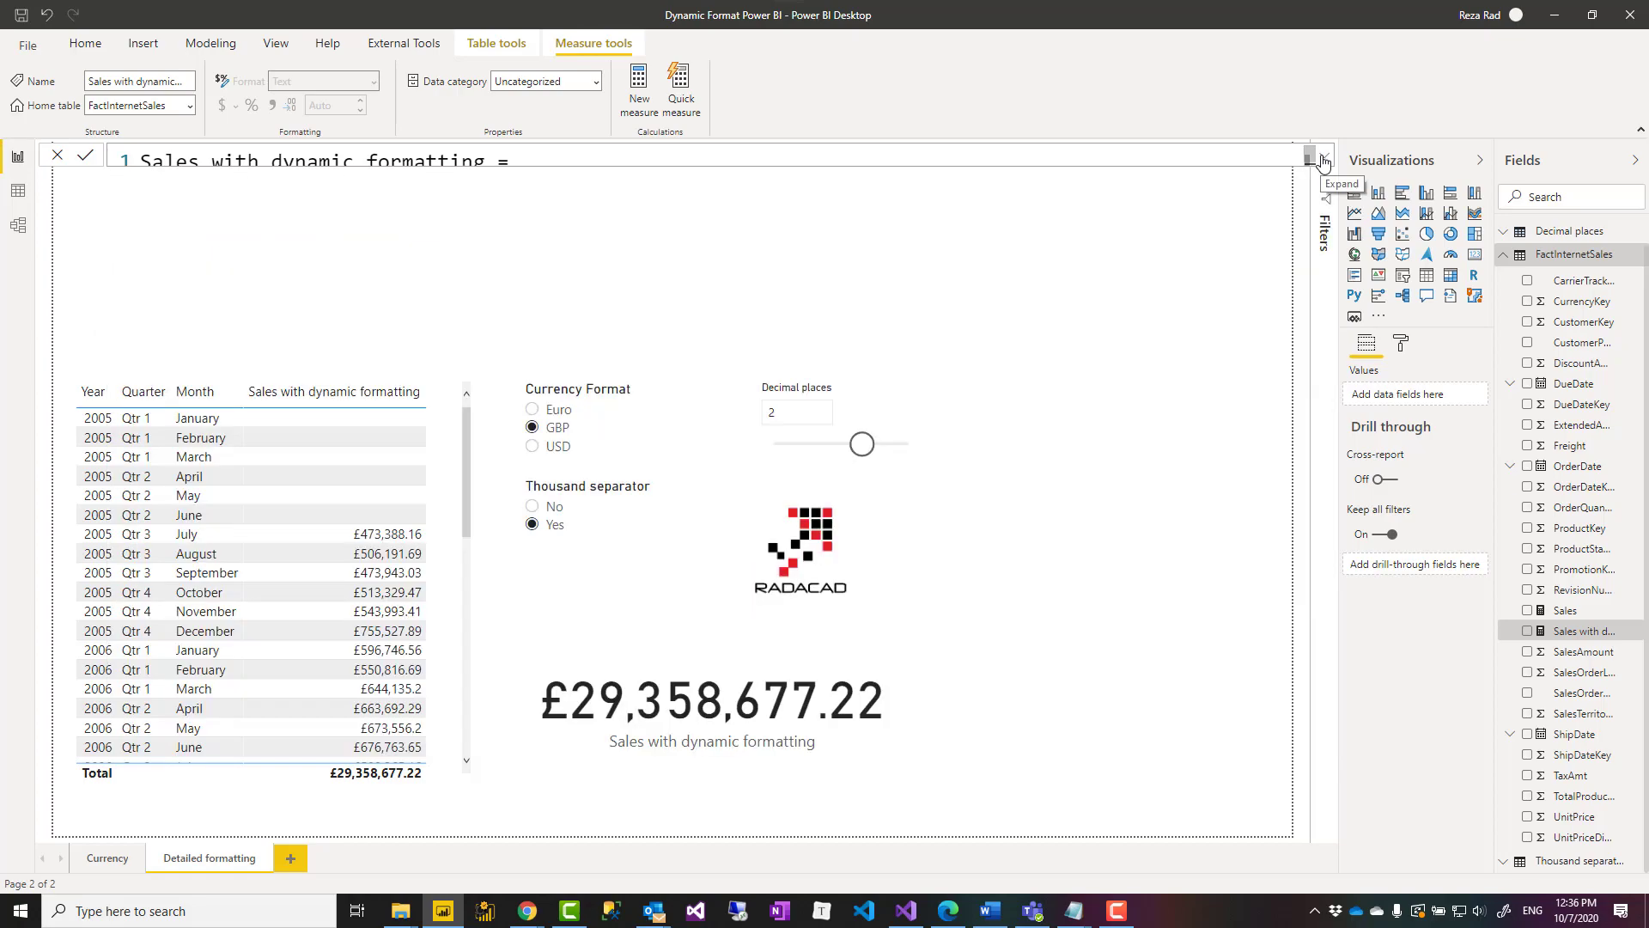
click(555, 445)
click(550, 428)
click(550, 410)
click(551, 428)
click(549, 446)
click(552, 429)
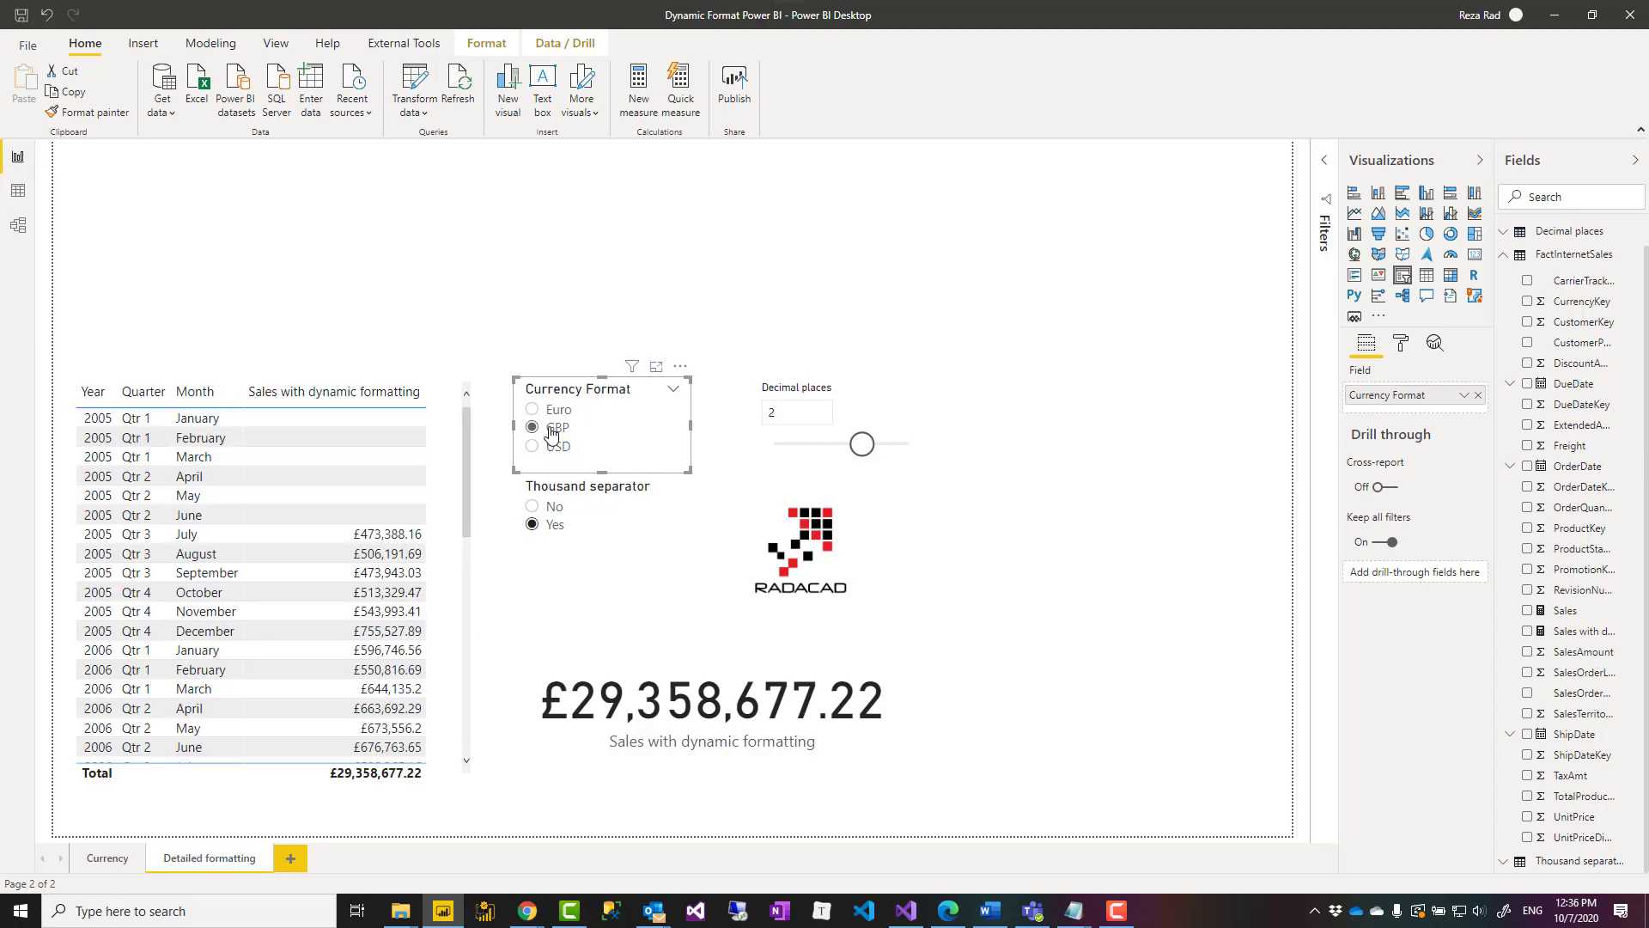
Test the Thousand separator slicer with No and Yes, and the Decimal places slider at 0 and 2.
click(534, 507)
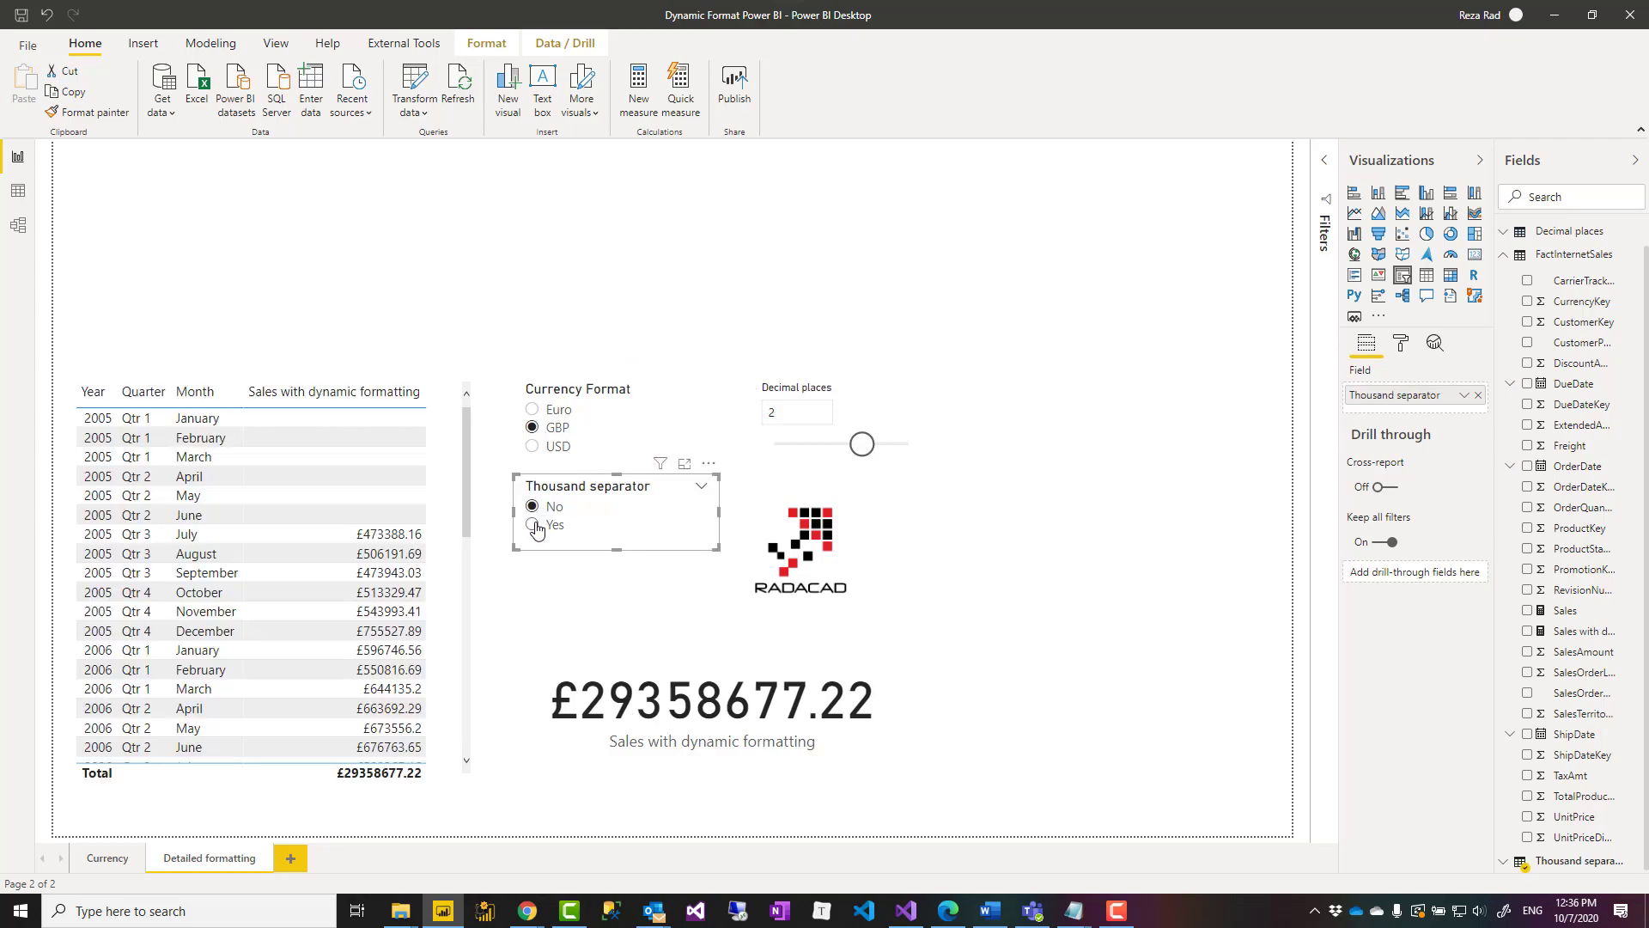
click(534, 525)
click(533, 507)
click(534, 525)
drag(861, 444, 774, 445)
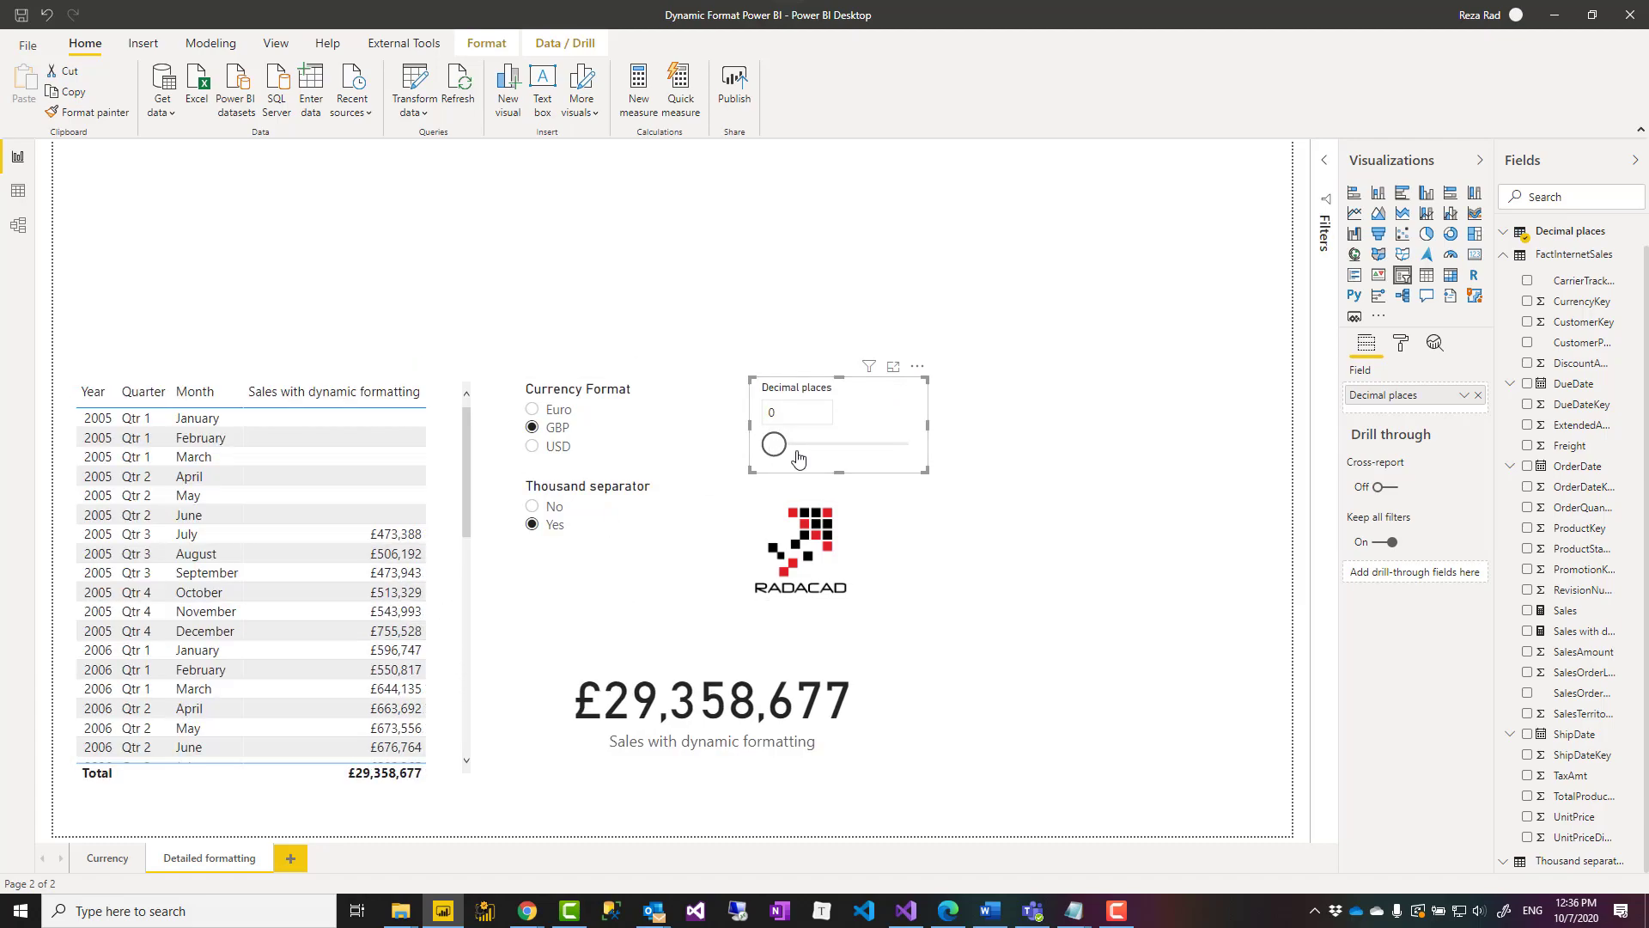
drag(775, 445, 862, 444)
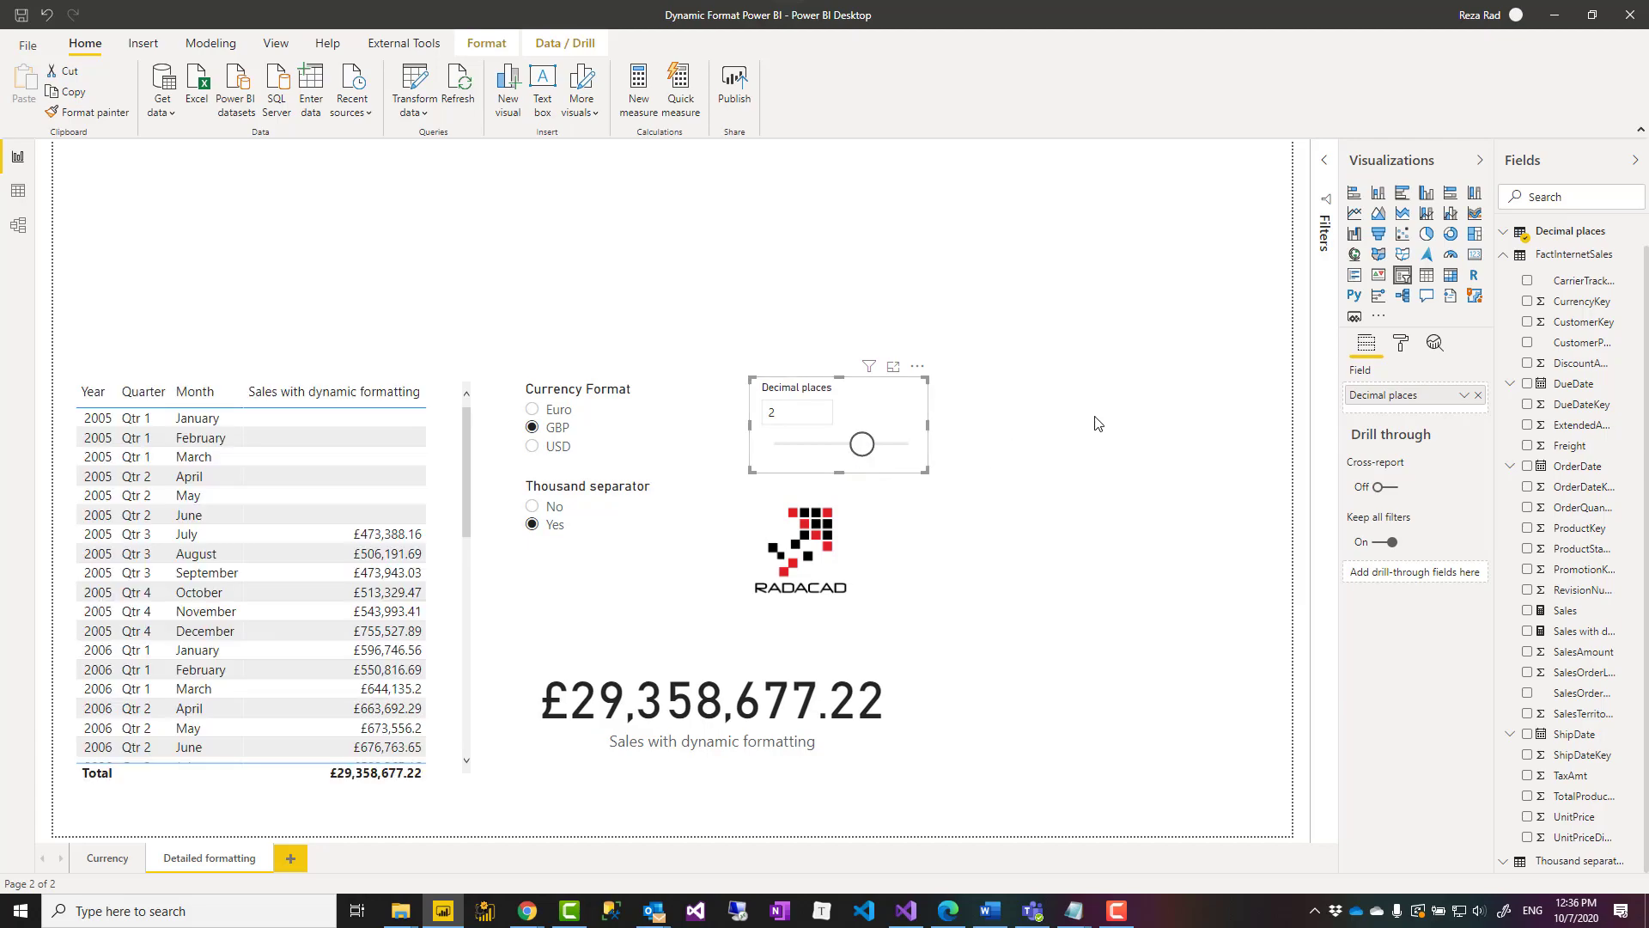
Compare the expanded formula of Sales with that of Sales with dynamic formatting, including its FORMAT function.
click(1569, 612)
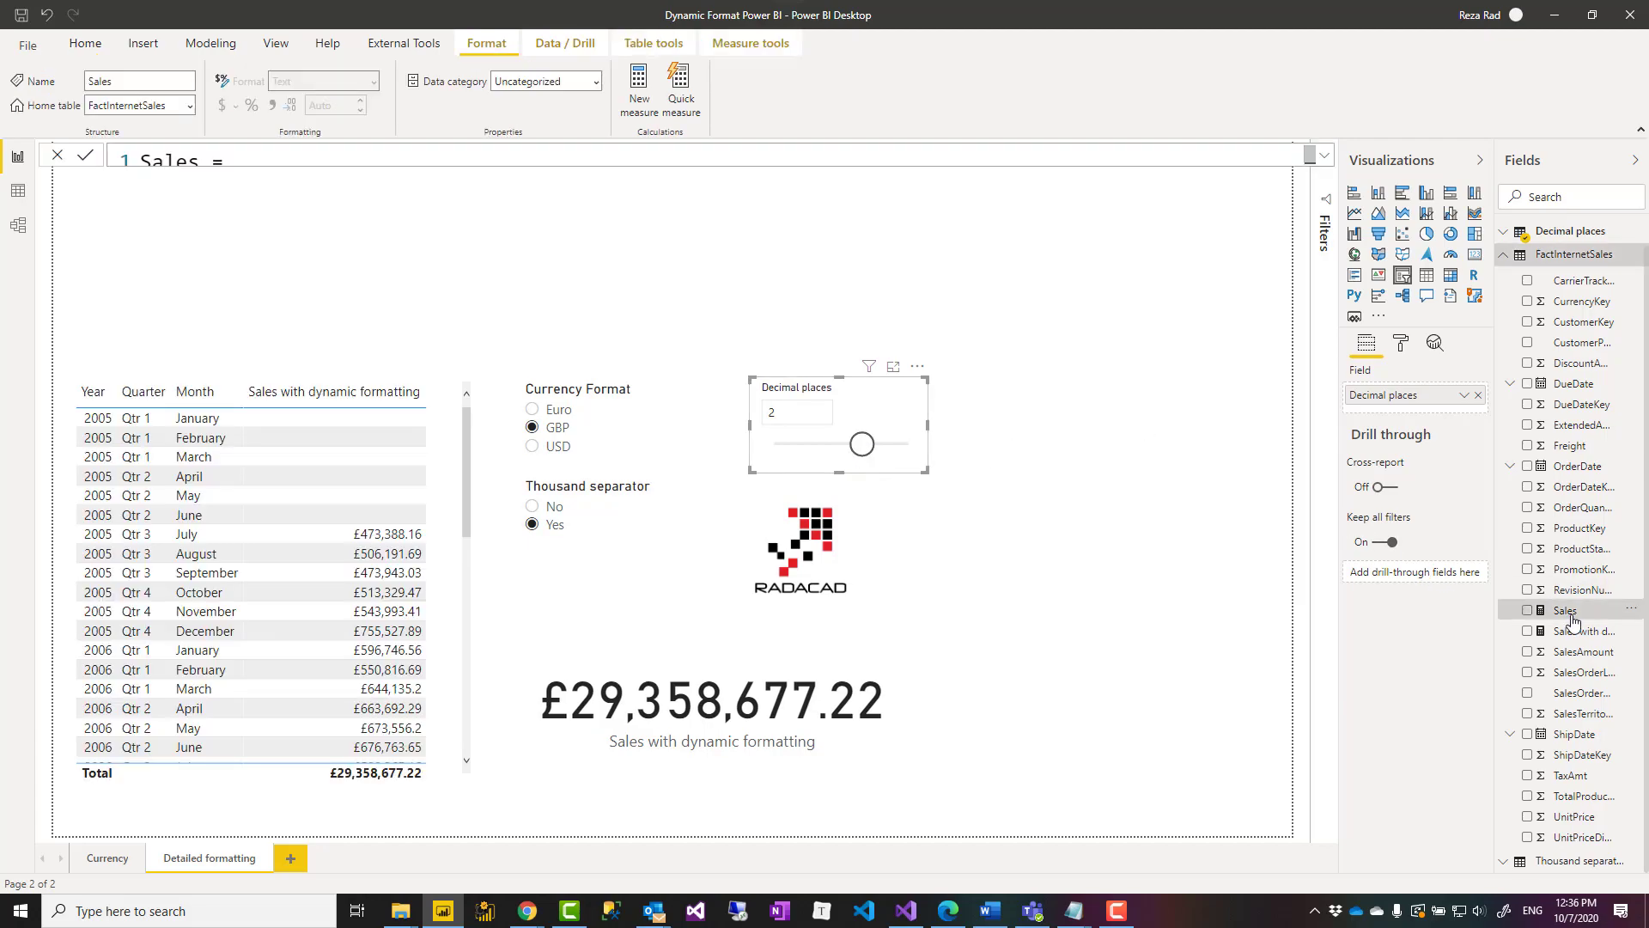
click(1324, 156)
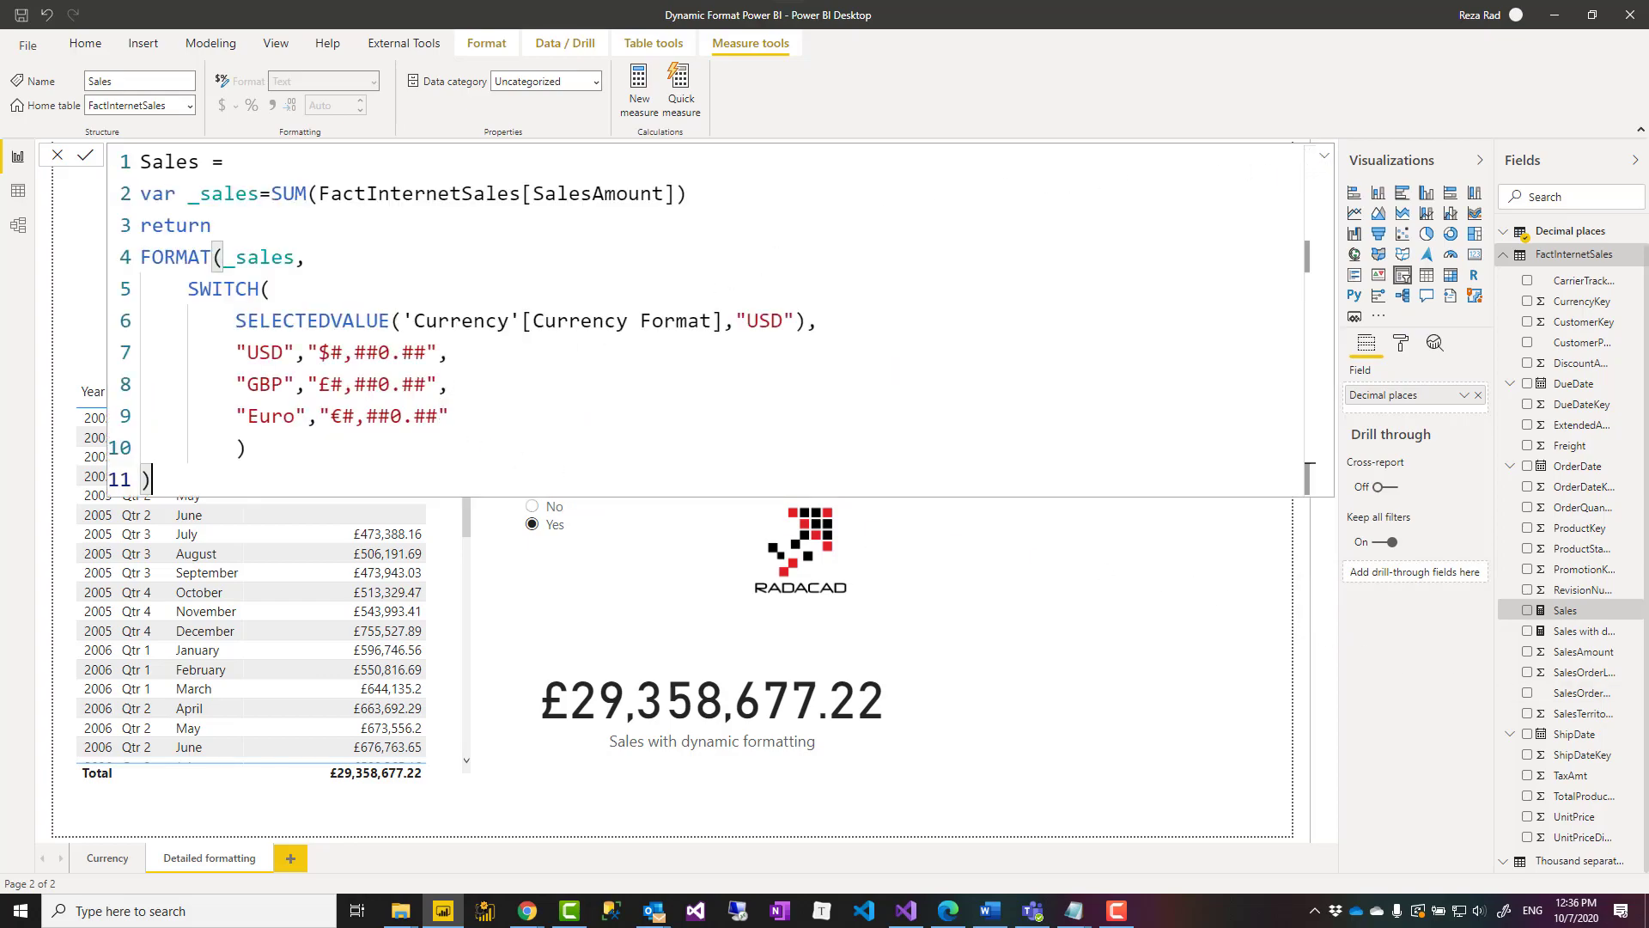
click(1579, 633)
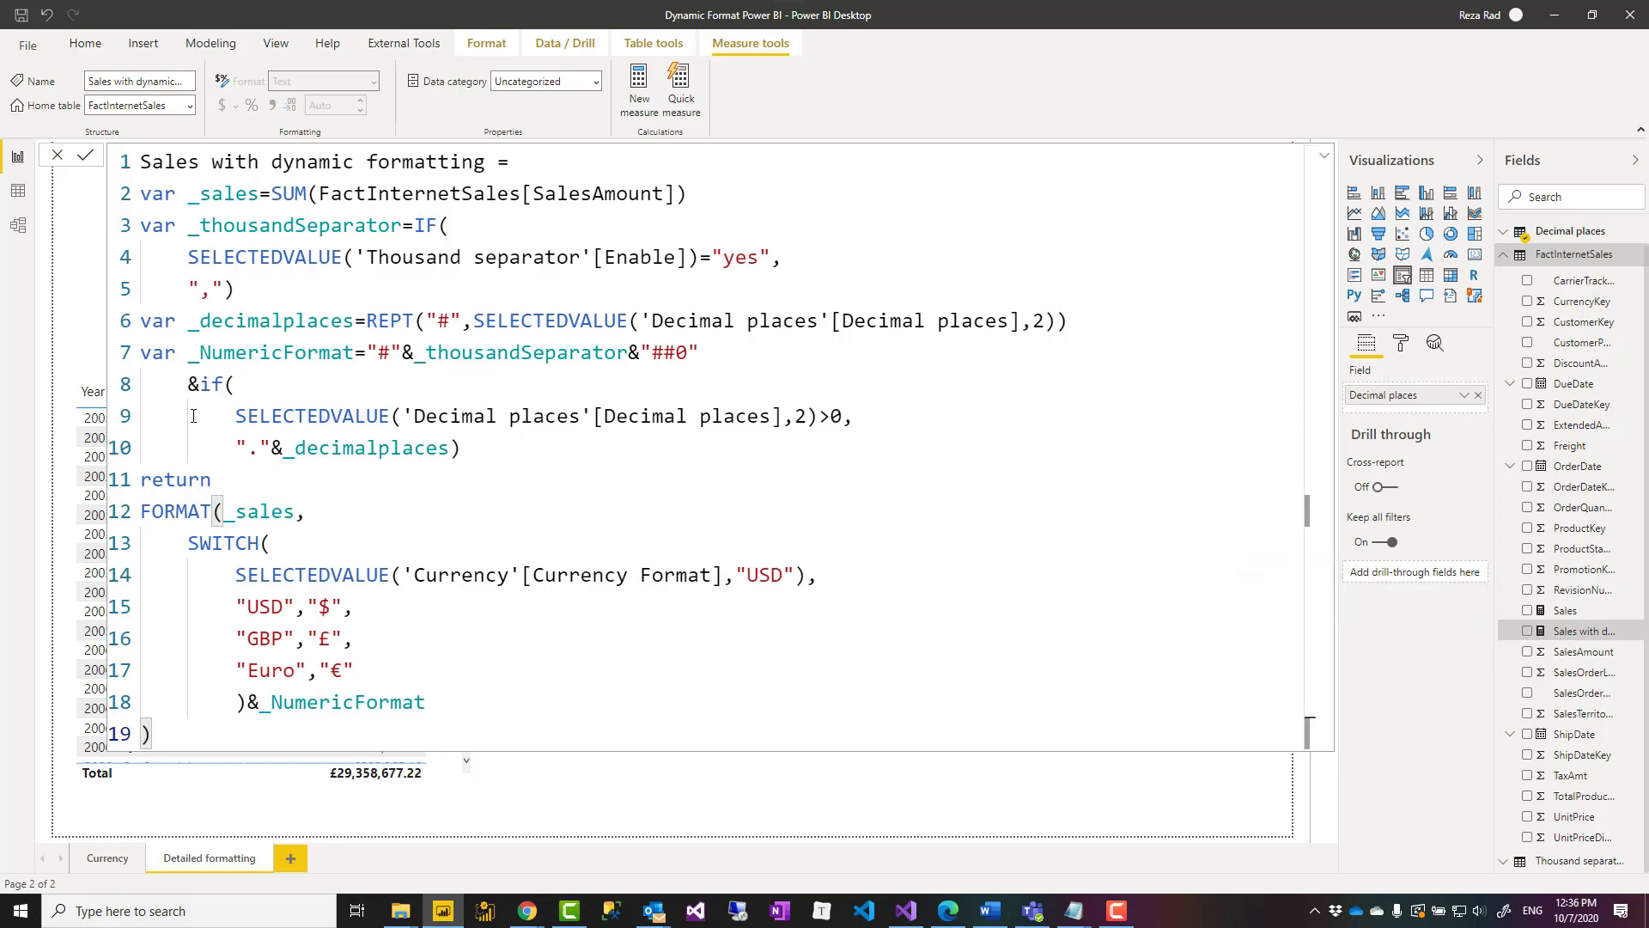
double_click(165, 512)
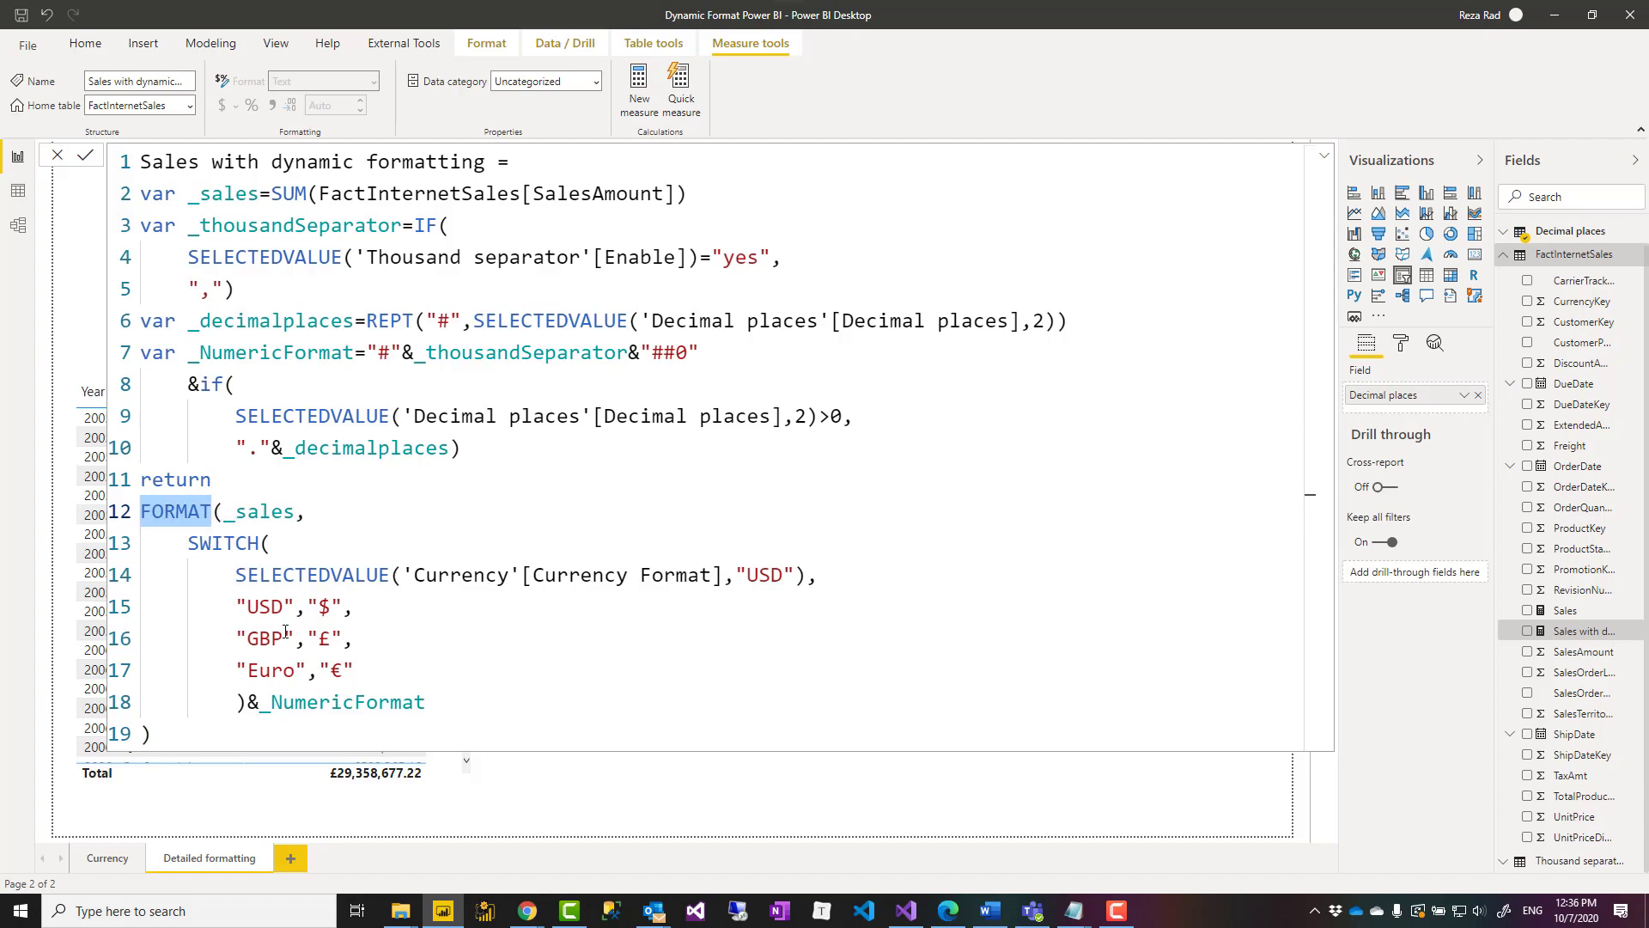
click(204, 732)
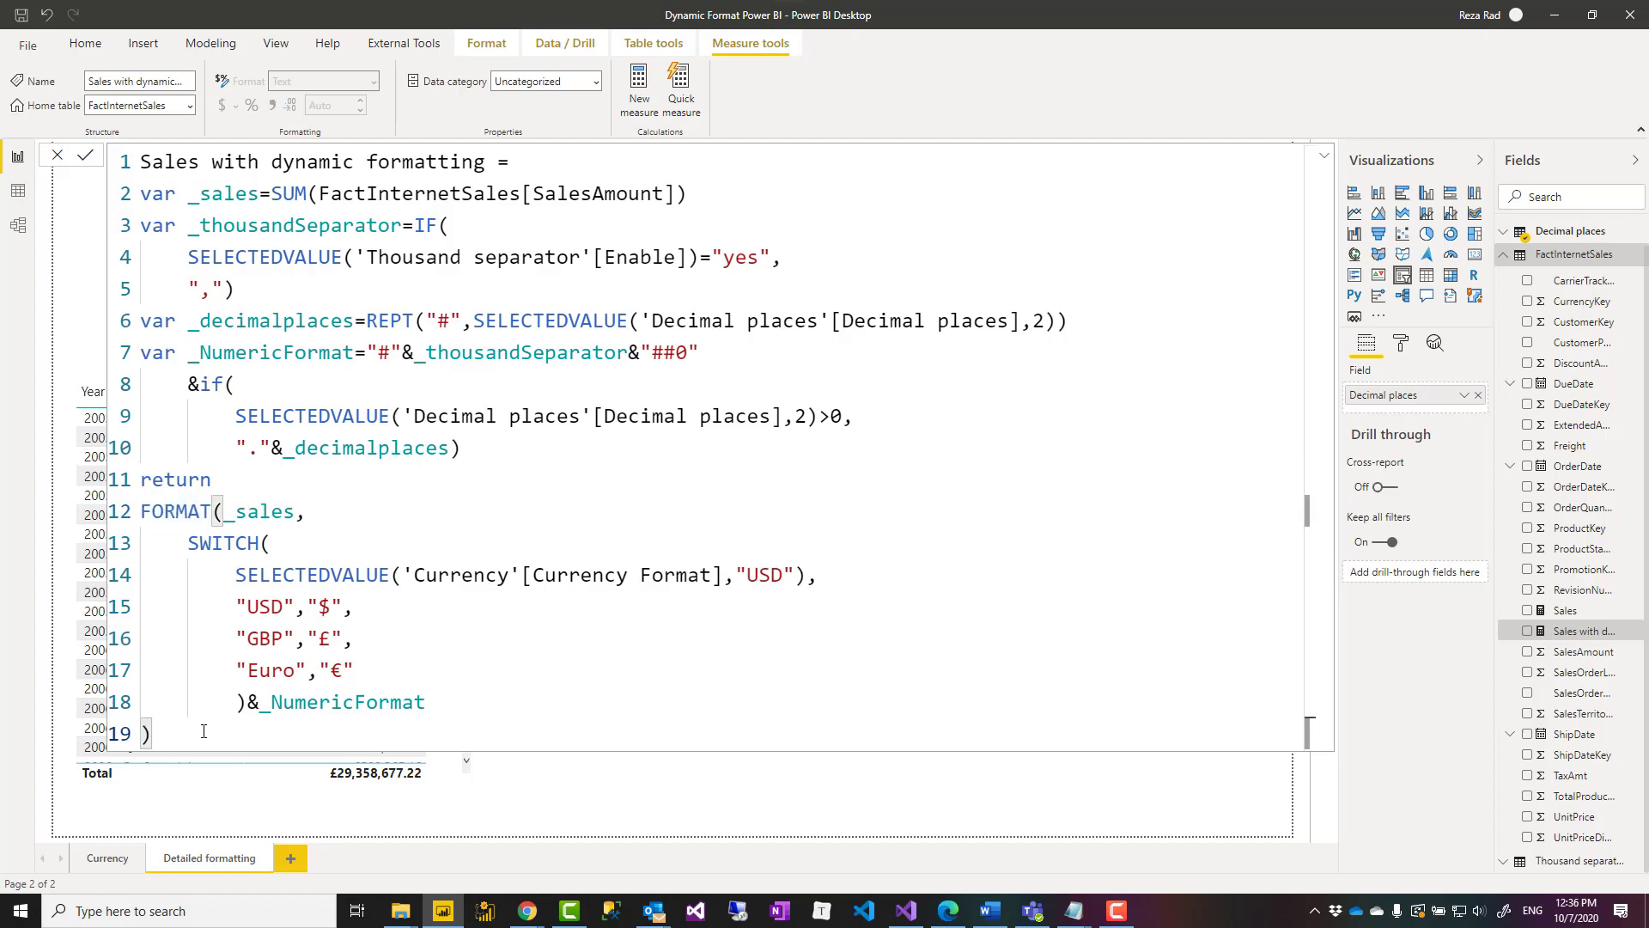